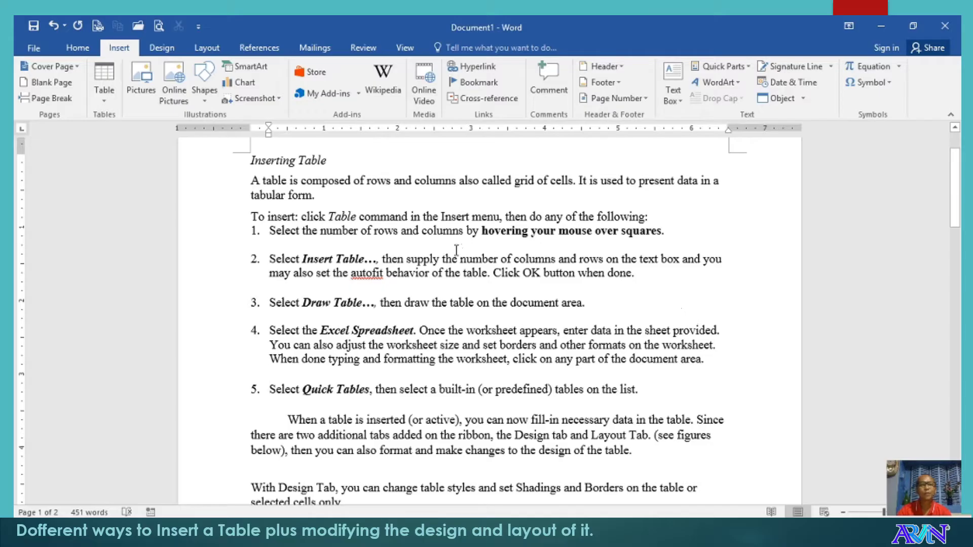
drag(251, 162, 335, 165)
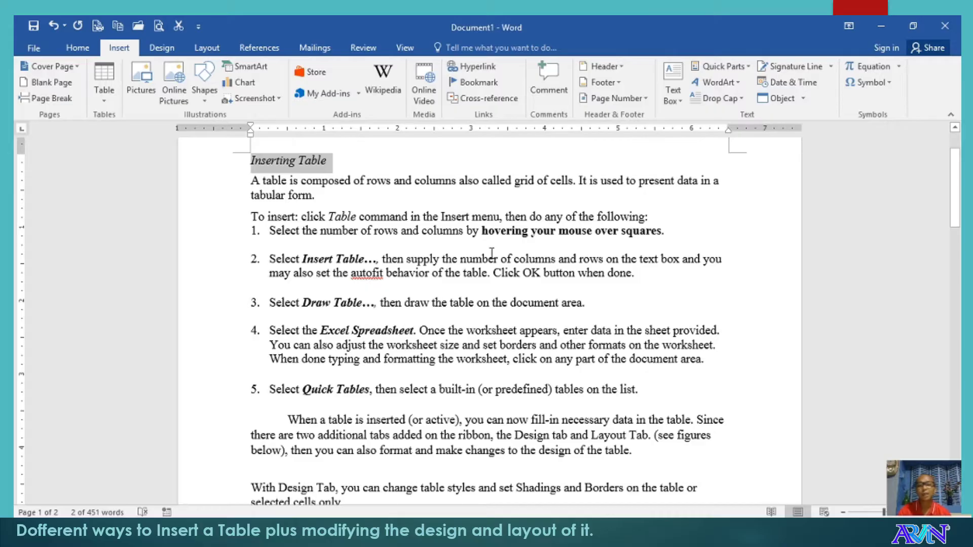
click(399, 230)
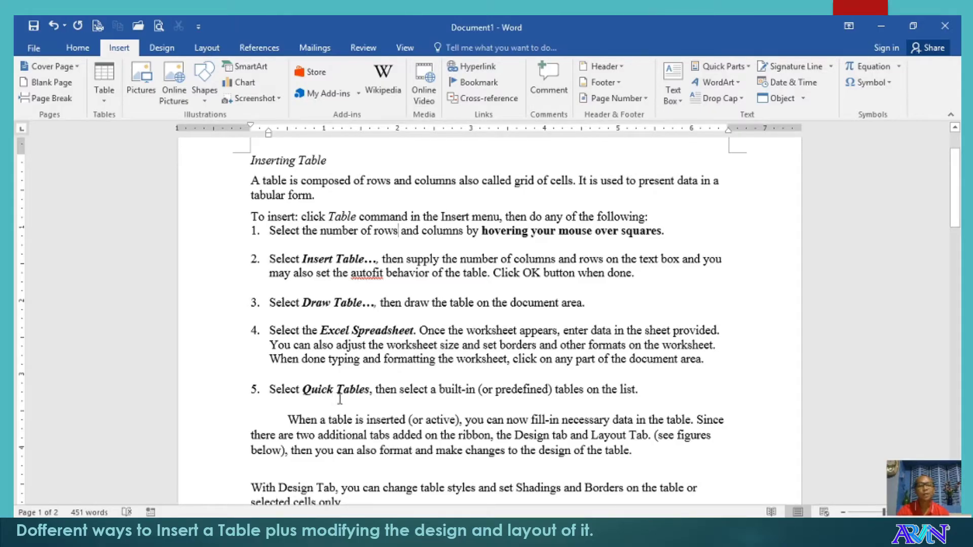
Insert a table of five columns and four rows on a new unbulleted line below the formula paragraph on page 2.
scroll(338, 399, down, 10)
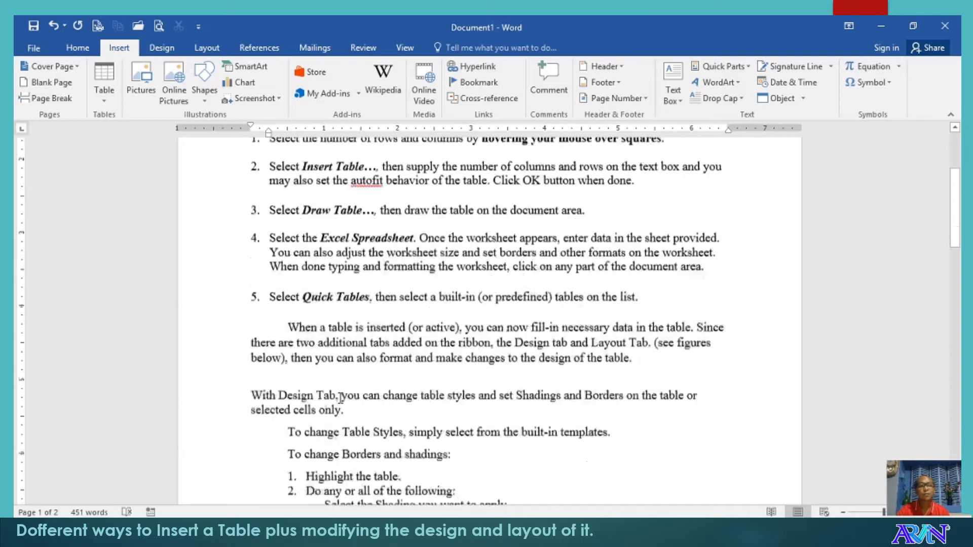
scroll(339, 395, down, 5)
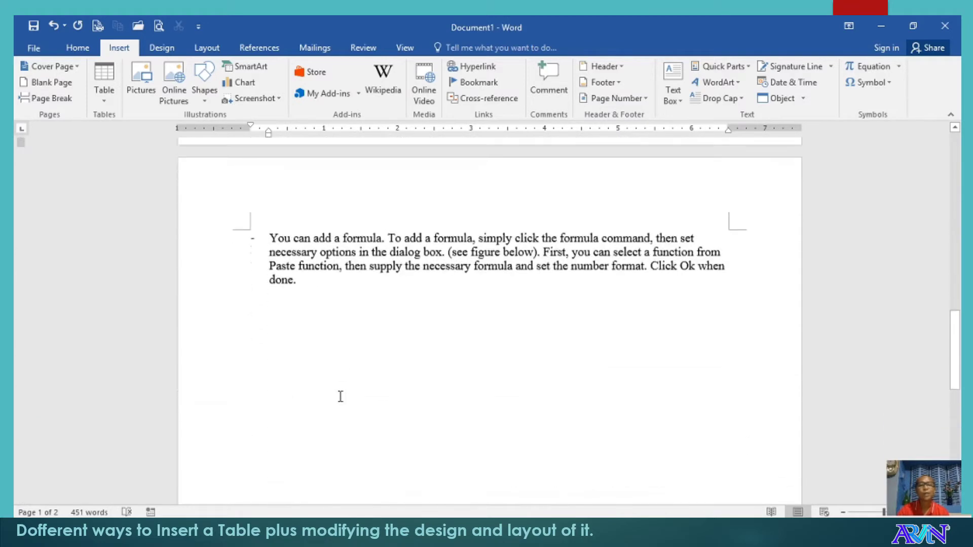
scroll(320, 345, up, 2)
click(321, 218)
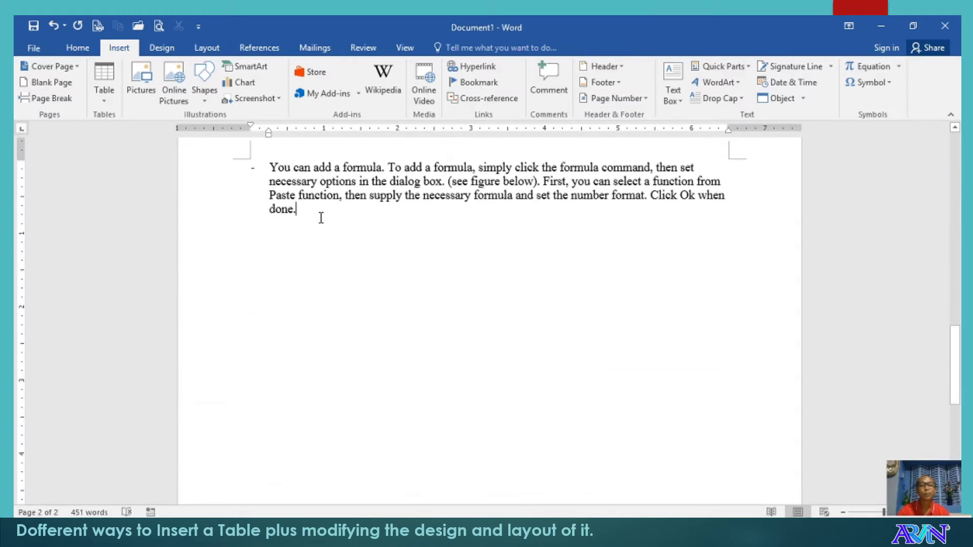
key(Return)
key(BackSpace)
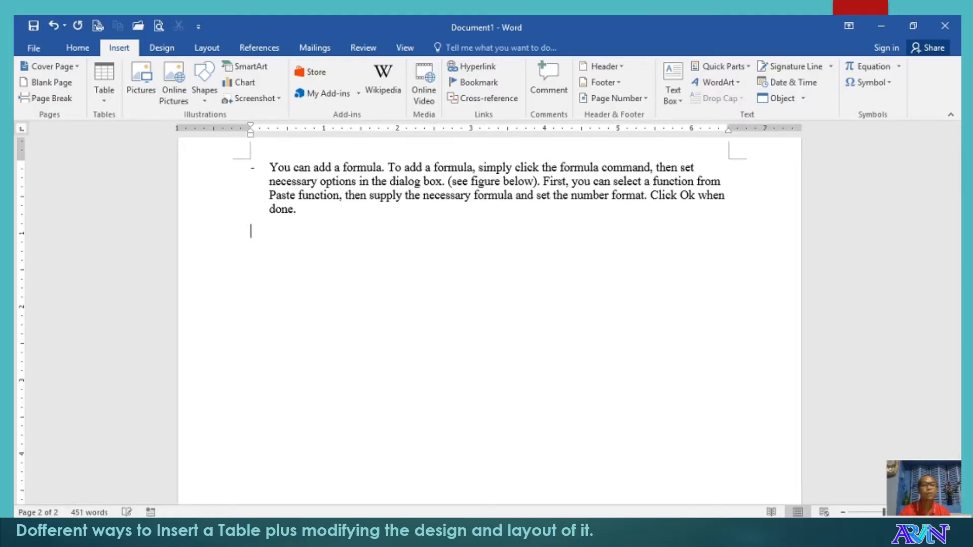
click(104, 75)
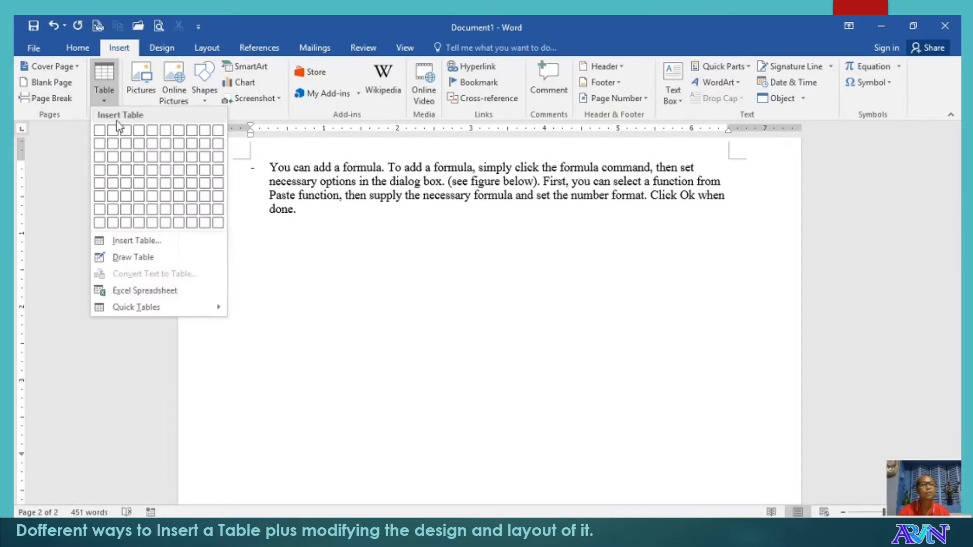
click(161, 171)
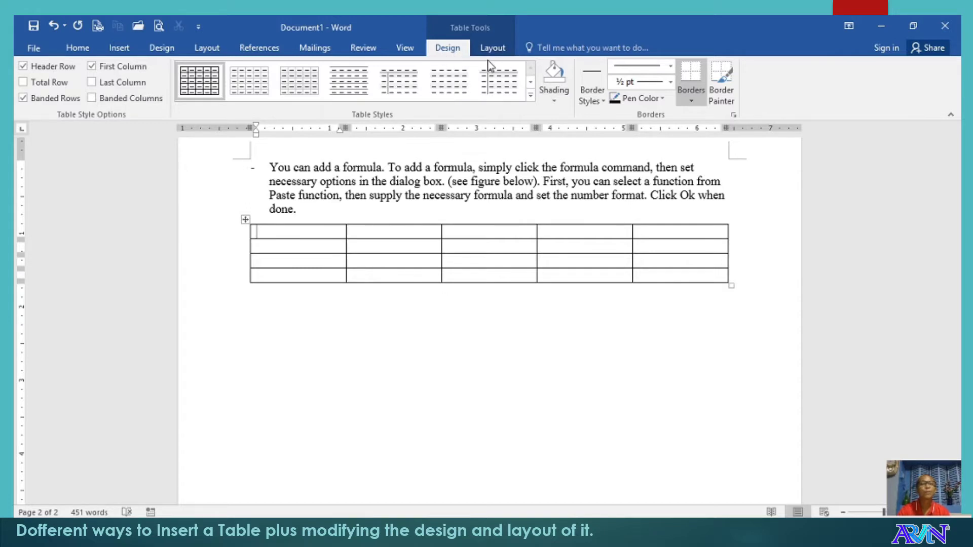
Insert a second table below the first through the table size settings, with 6 columns, 10 rows and automatic fixed column width.
click(277, 307)
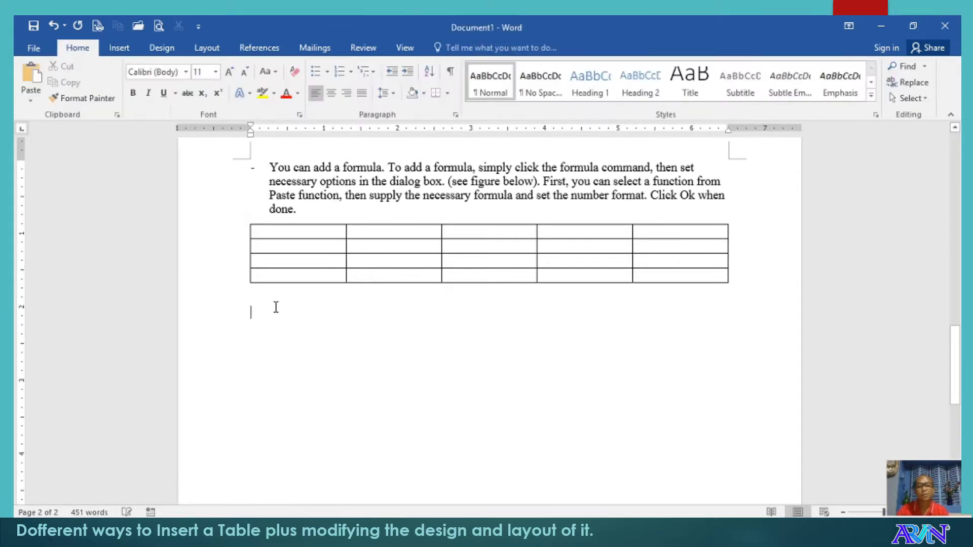
click(120, 50)
click(104, 78)
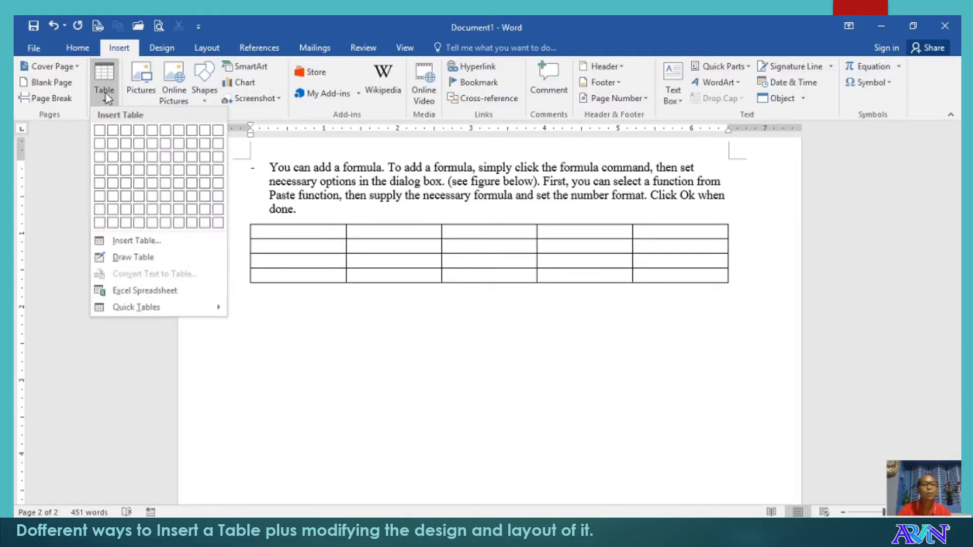
click(133, 243)
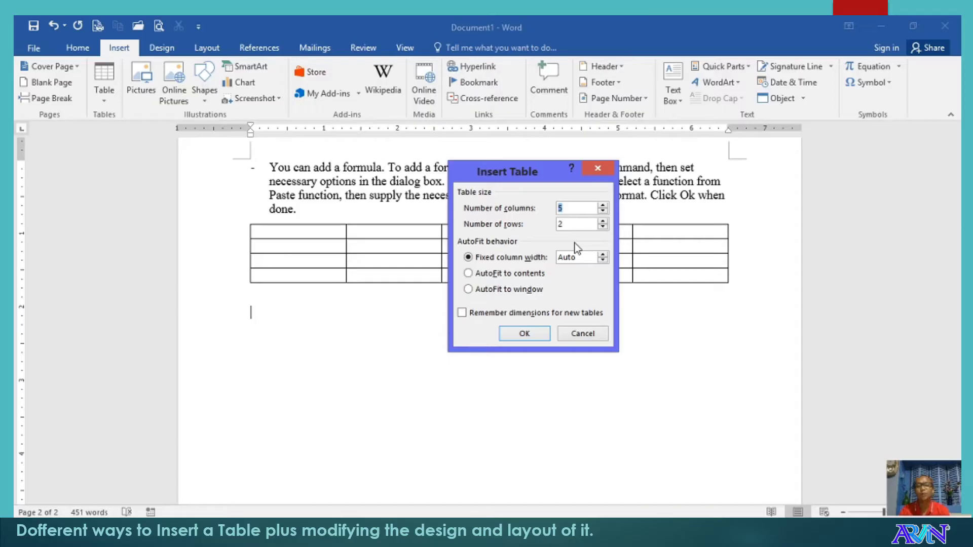
text(6)
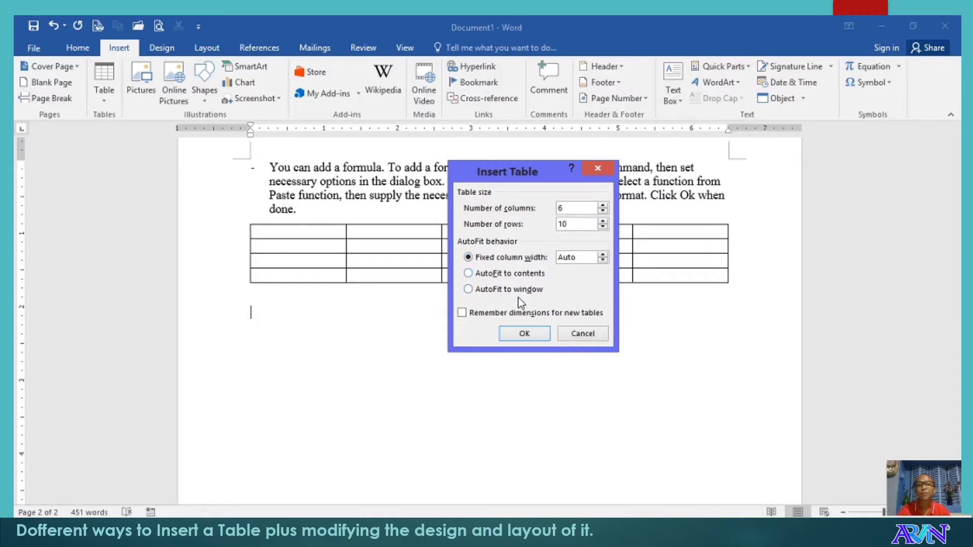
click(530, 336)
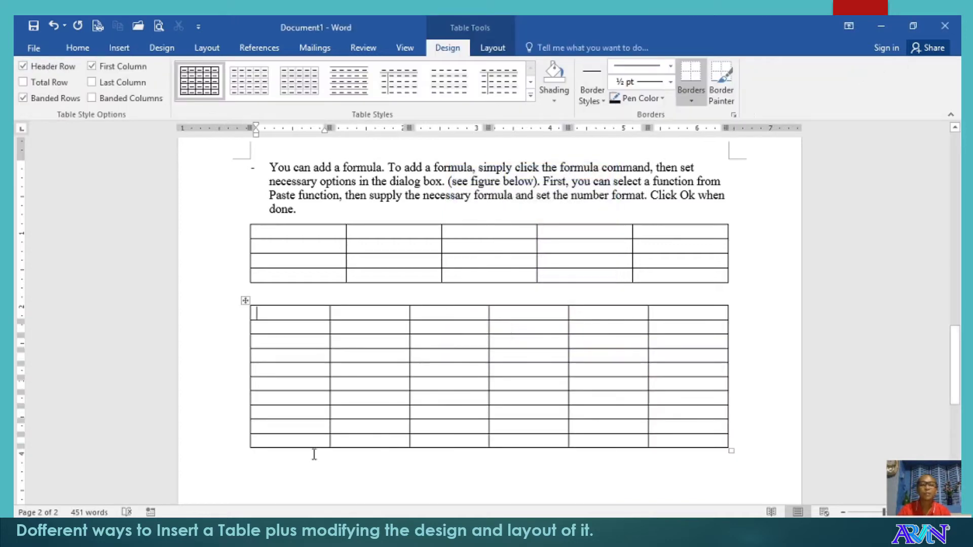
Draw a full-width one-row table about 0.26" high below the ten-row table and divide it into four columns.
click(283, 464)
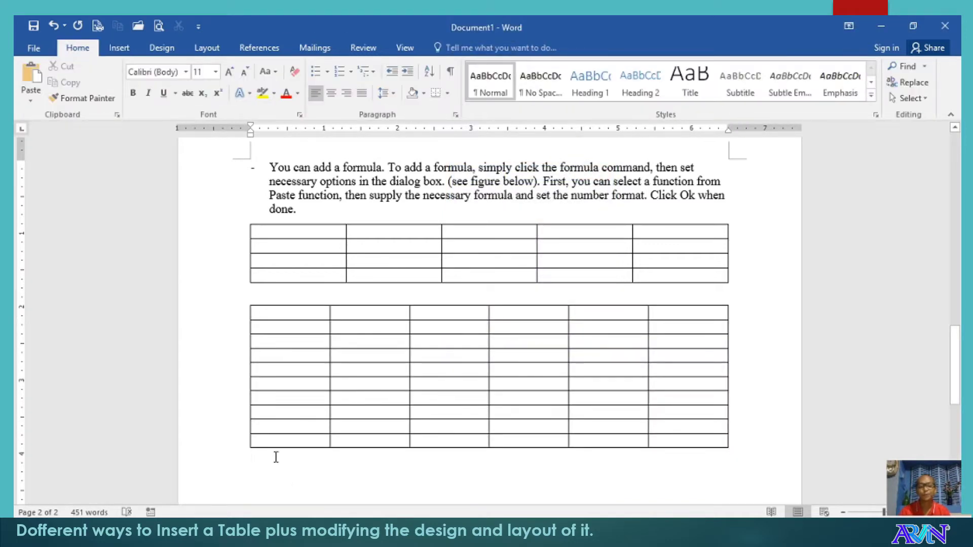
click(108, 53)
click(111, 89)
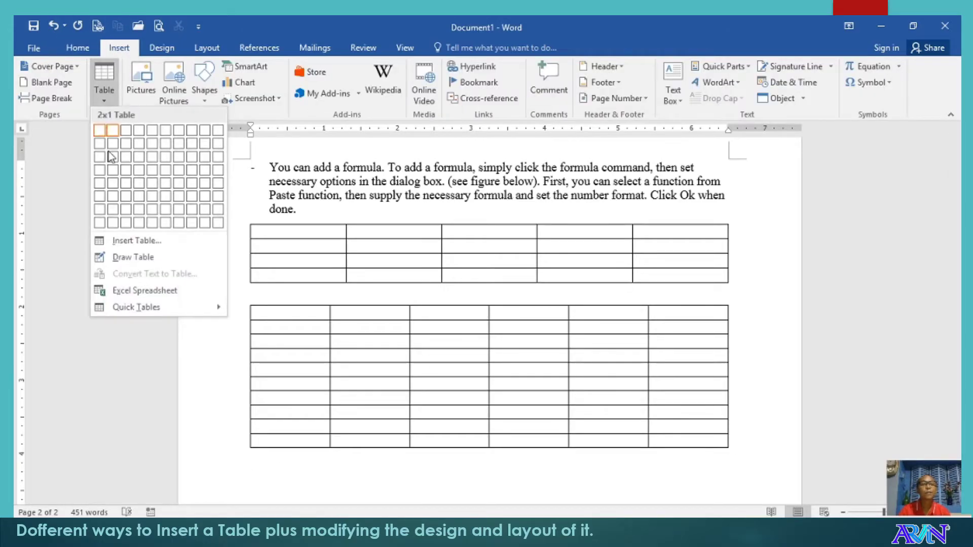
click(131, 257)
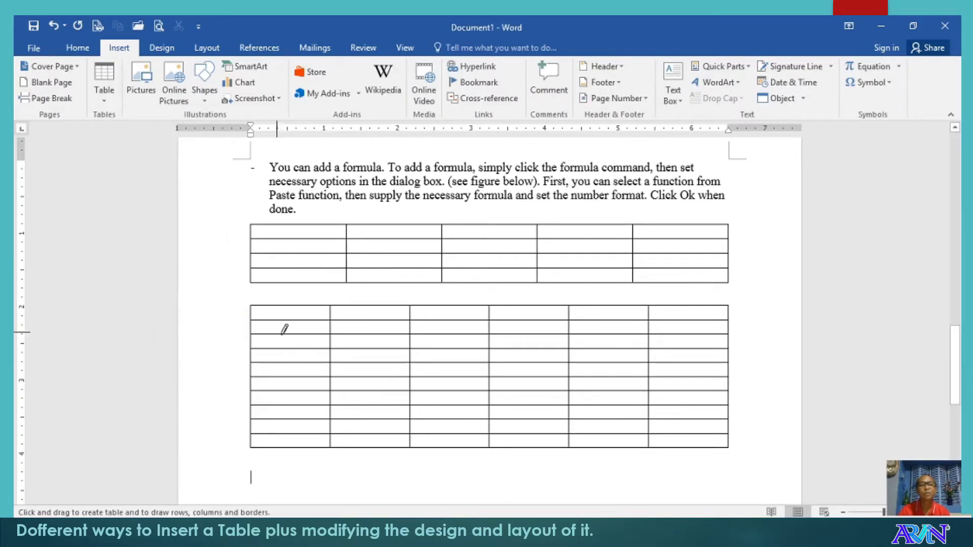
scroll(280, 327, down, 3)
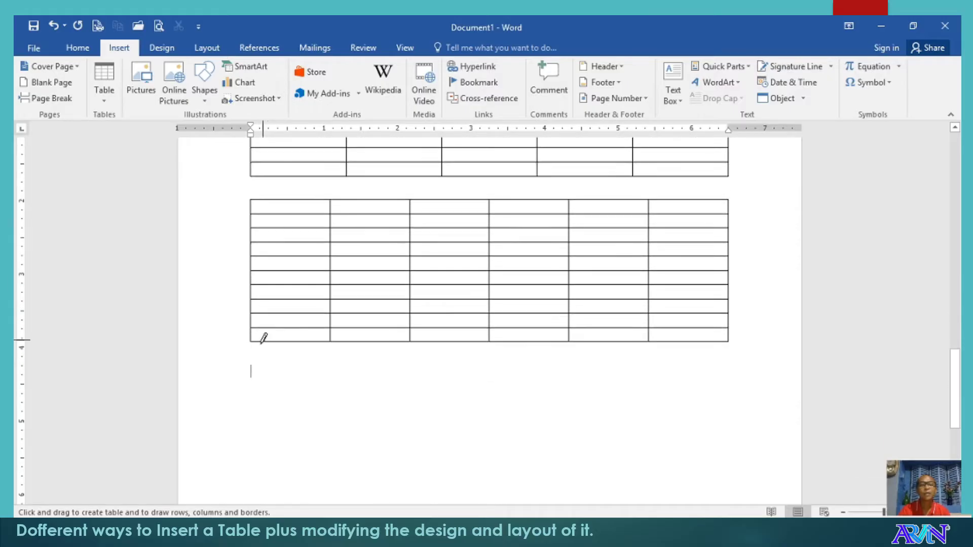
mouse_move(251, 366)
mouse_down()
mouse_move(261, 388)
mouse_move(332, 395)
mouse_move(735, 388)
mouse_up()
drag(494, 375, 493, 388)
drag(372, 360, 373, 388)
drag(615, 365, 618, 389)
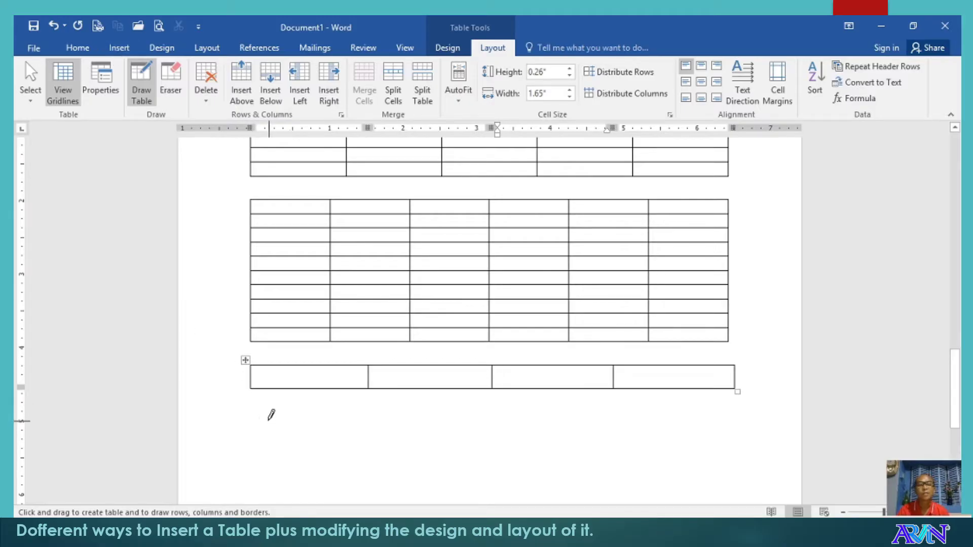
key(Escape)
Embed an Excel spreadsheet in the document directly below the hand-drawn table.
click(271, 414)
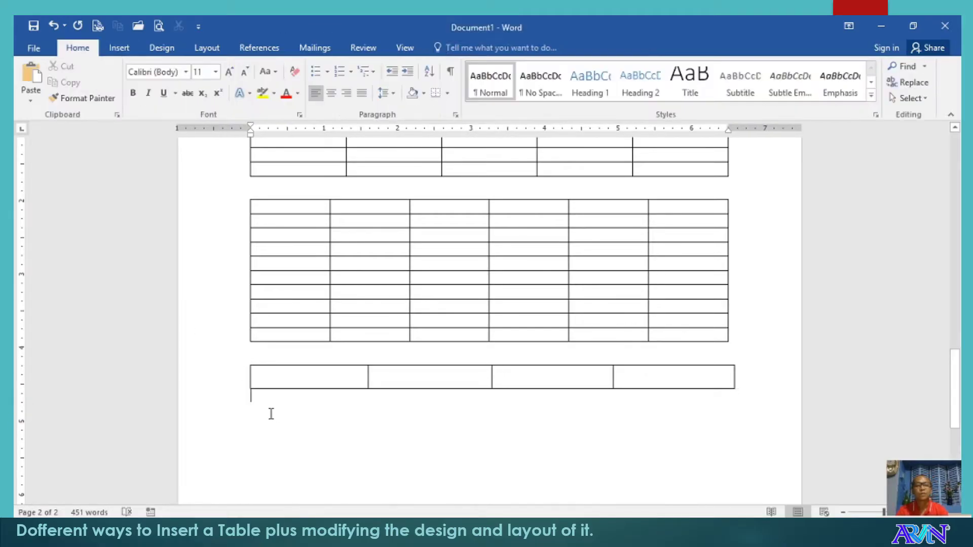
click(119, 48)
click(103, 94)
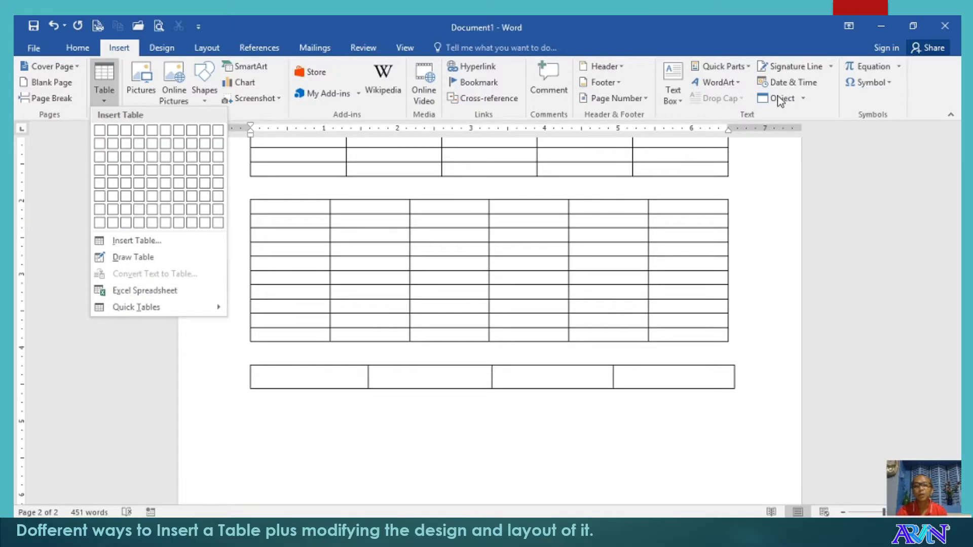
click(168, 294)
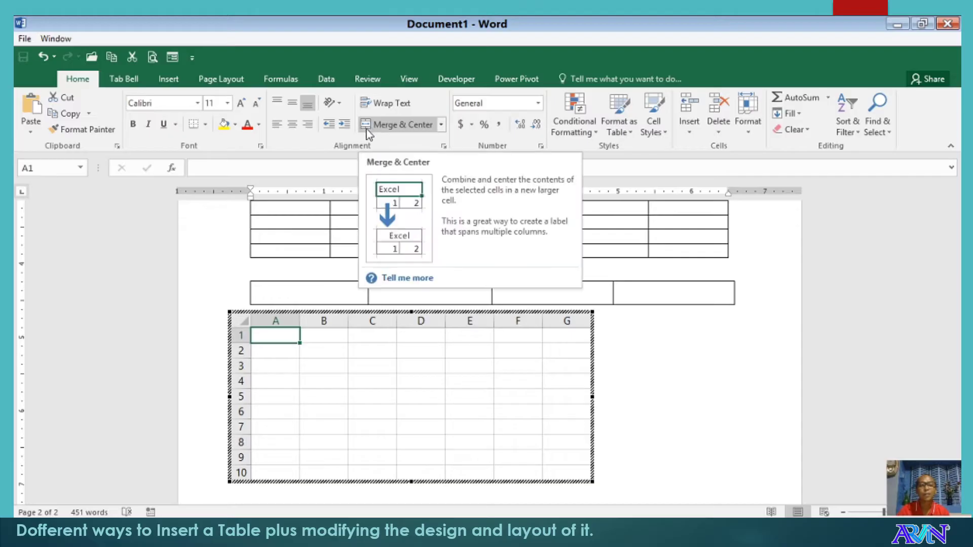
Fill A1:C2 of the embedded worksheet with "d" and D1:D2 with "g", and return to the document.
text(d)
click(365, 352)
text(d)
click(356, 340)
click(318, 337)
text(d)
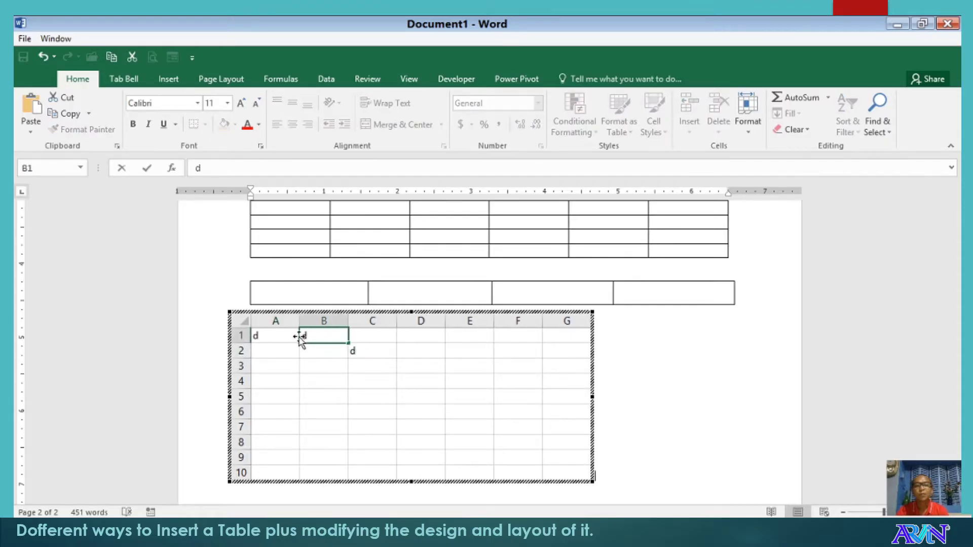
click(330, 350)
text(d)
click(275, 351)
text(d)
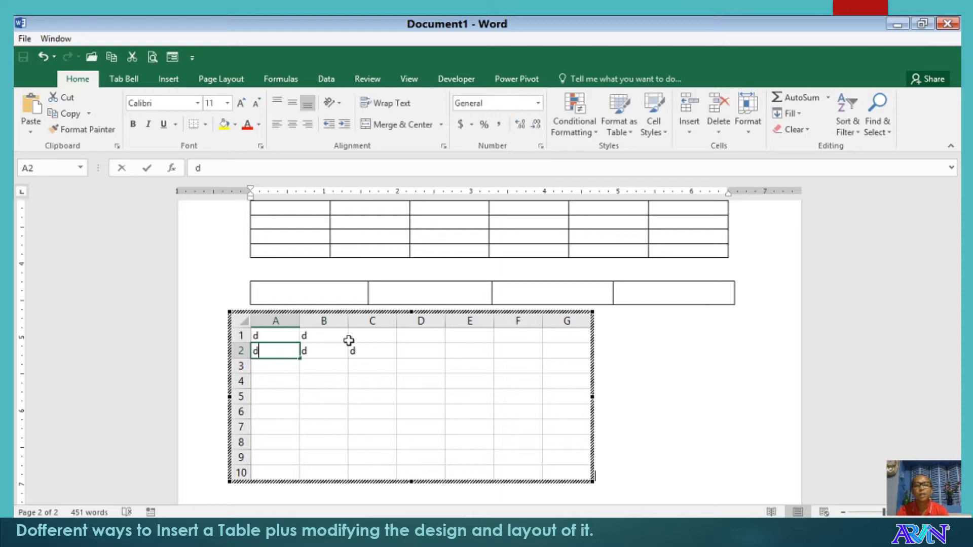
click(374, 336)
text(d)
click(418, 336)
text(g)
click(421, 352)
text(g)
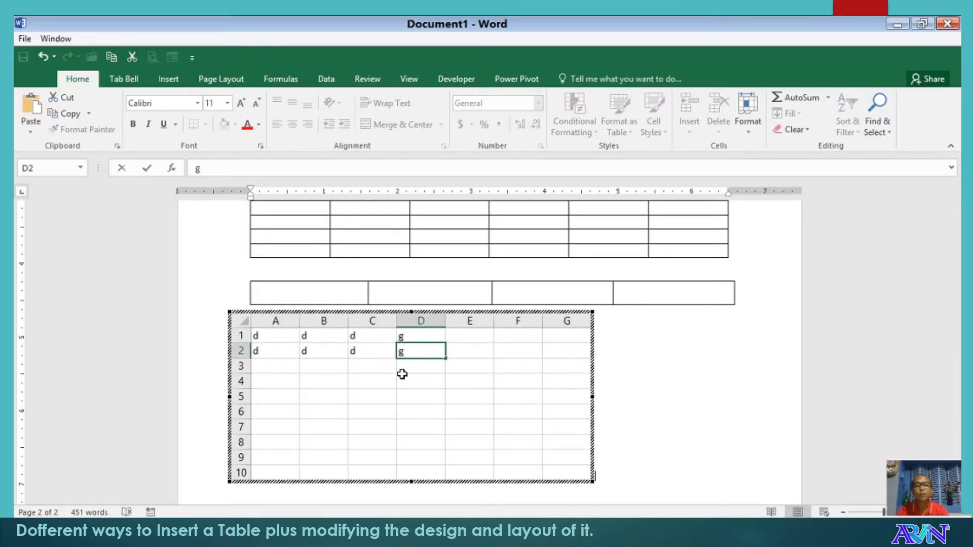
click(653, 442)
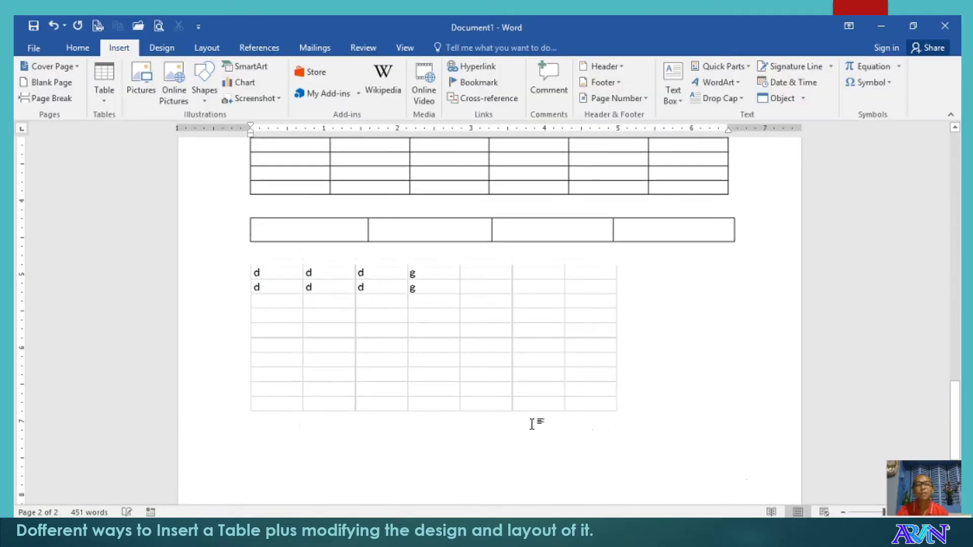
Reopen the embedded worksheet and shrink its frame to columns A–E and rows 1–3, and return to the document.
click(397, 361)
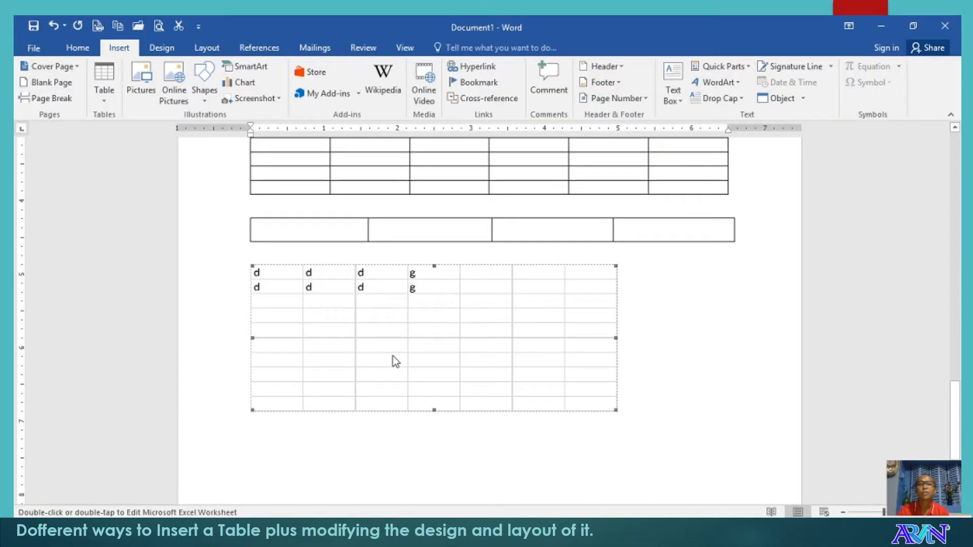
double_click(396, 361)
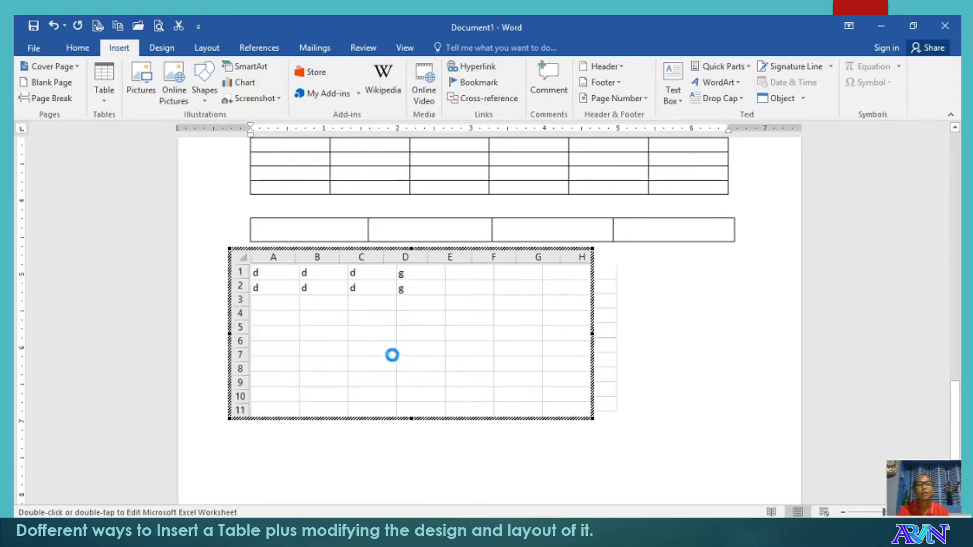
drag(410, 481, 411, 384)
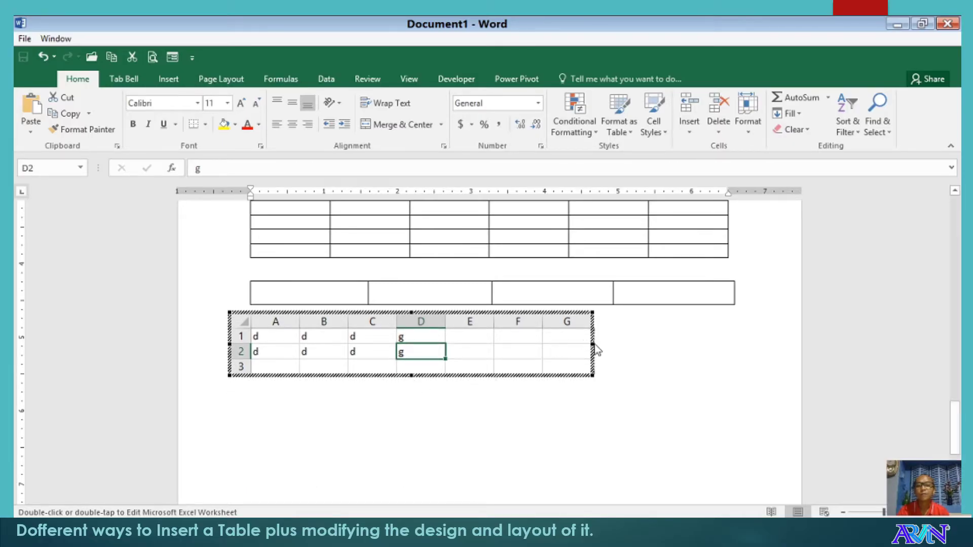
drag(592, 344, 501, 350)
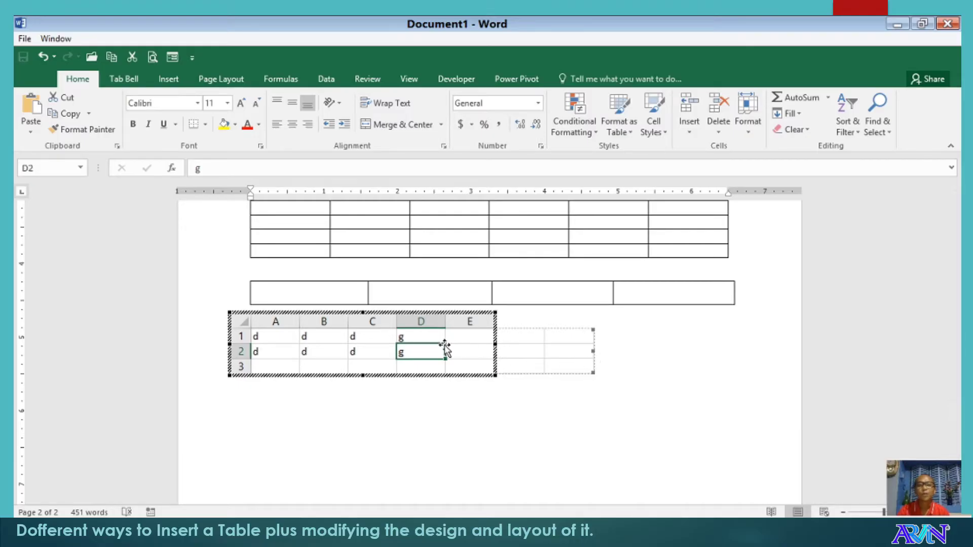
click(626, 353)
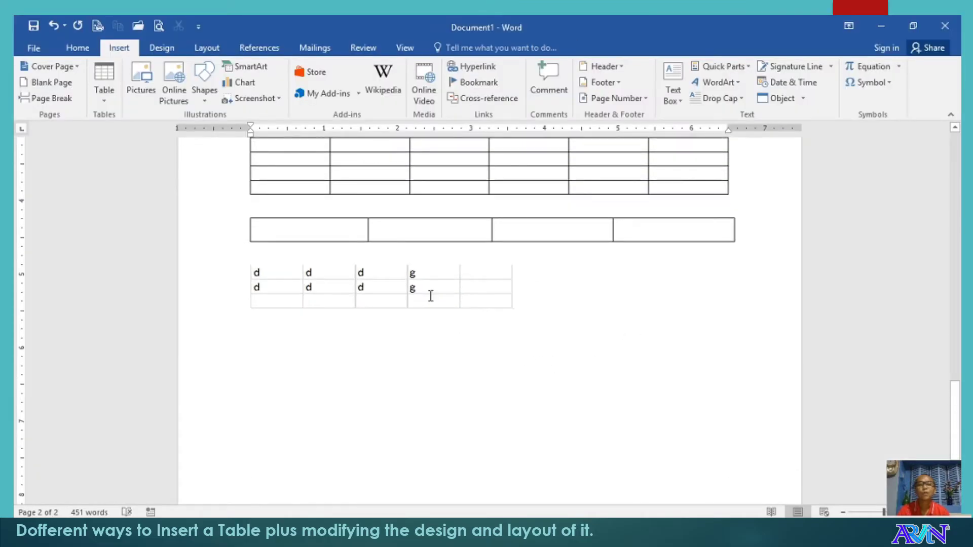
Insert the built-in Calendar 2 quick table below the embedded worksheet.
click(485, 332)
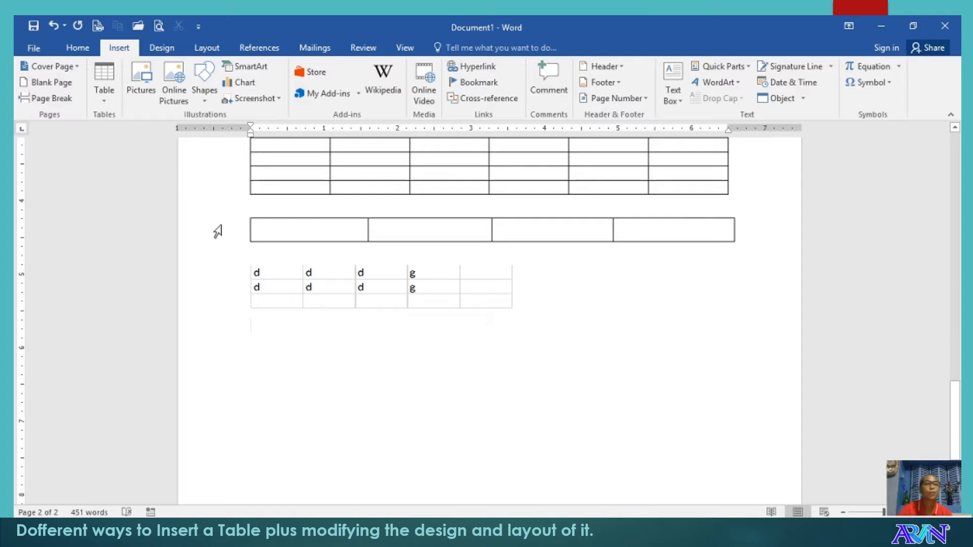
click(106, 86)
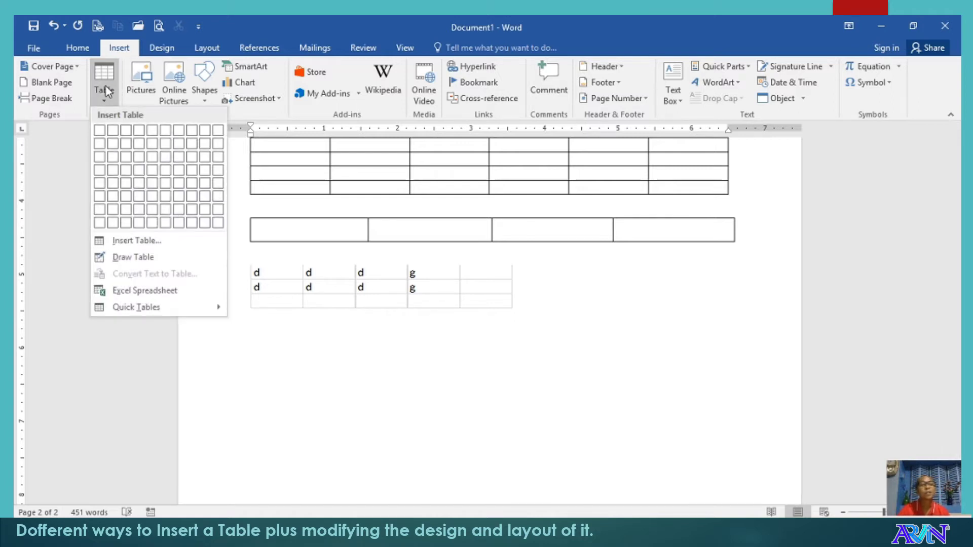
click(143, 309)
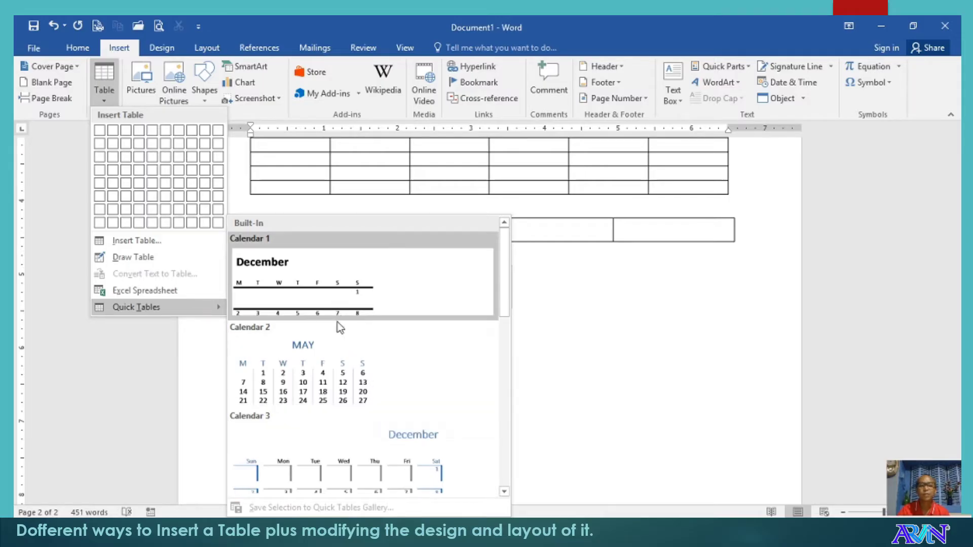
click(336, 376)
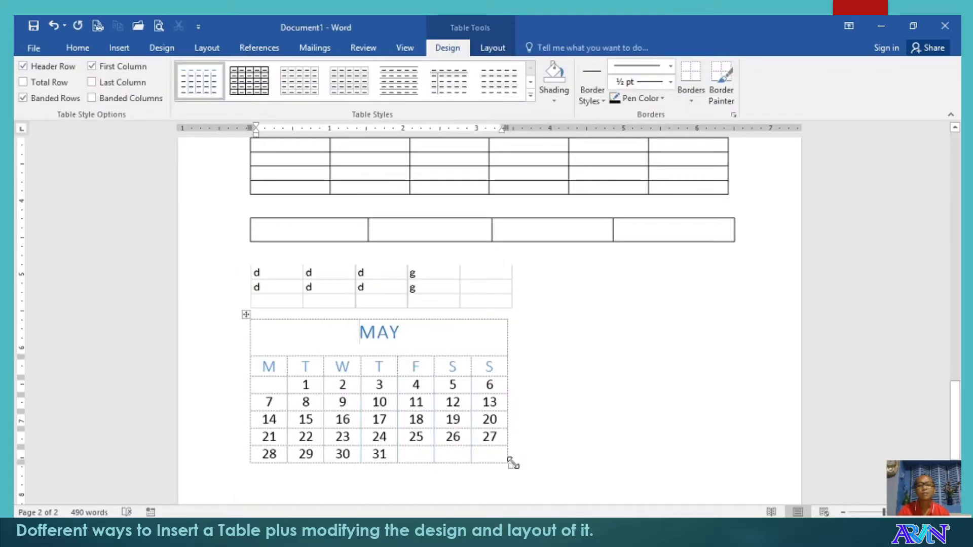
click(538, 439)
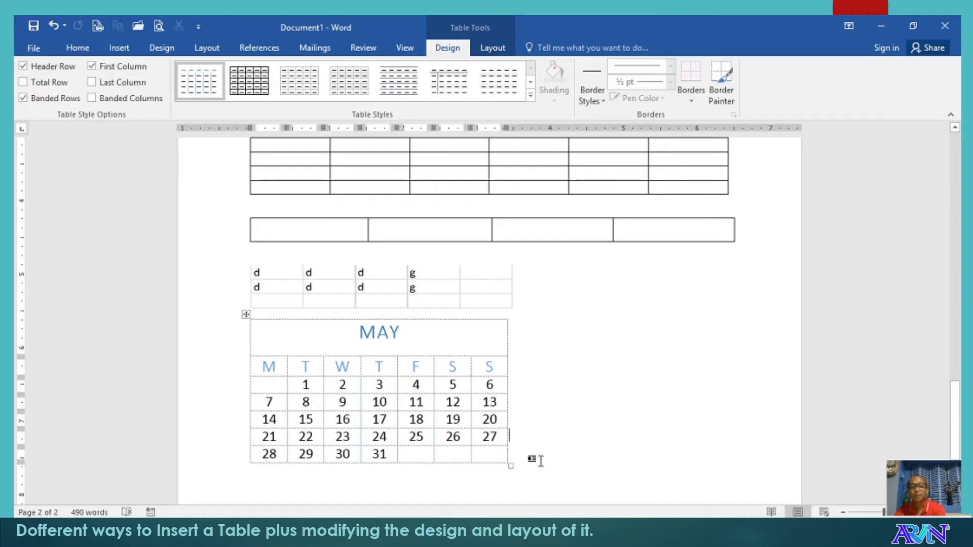
Undo the Calendar 2 insertion and insert the built-in With Subheads 1 quick table below the embedded worksheet instead.
key(ctrl+z)
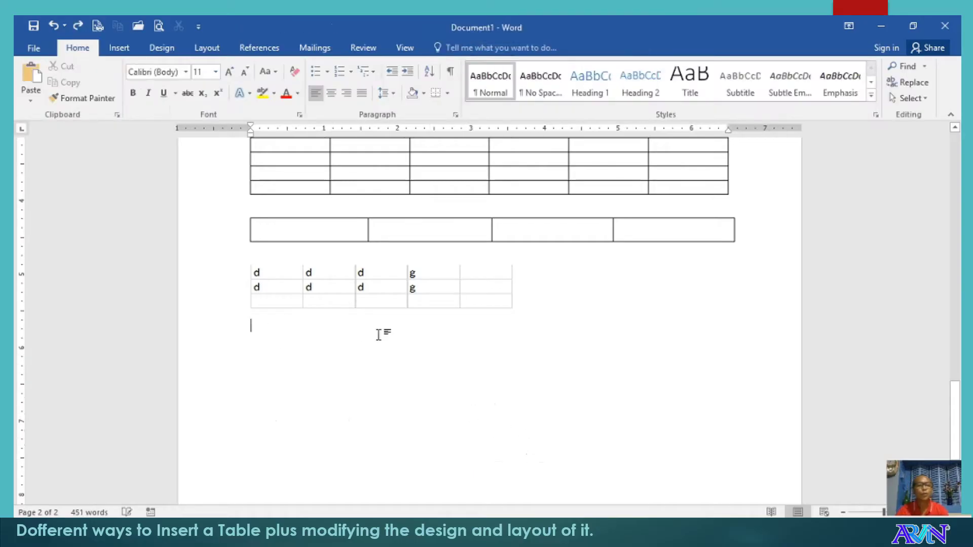
click(121, 47)
click(101, 94)
mouse_move(148, 311)
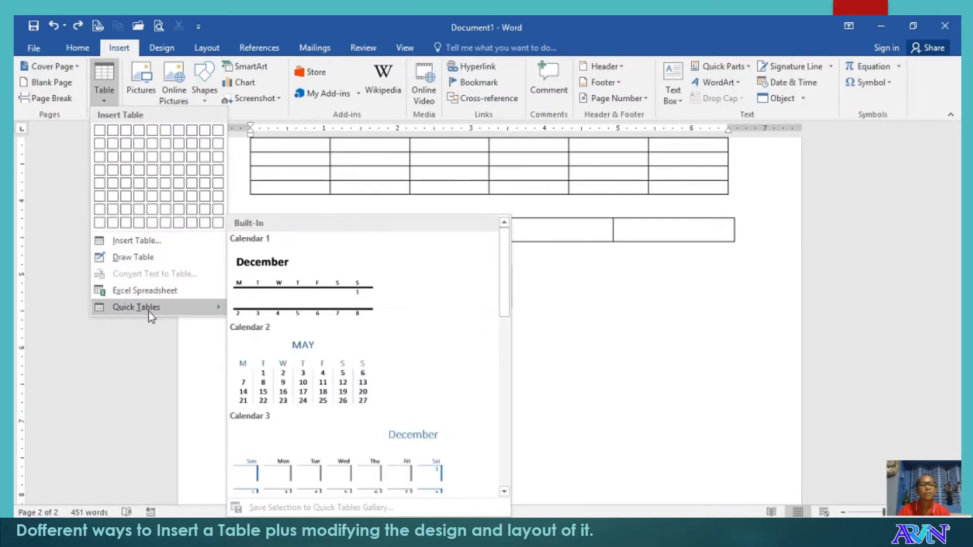
scroll(397, 470, down, 8)
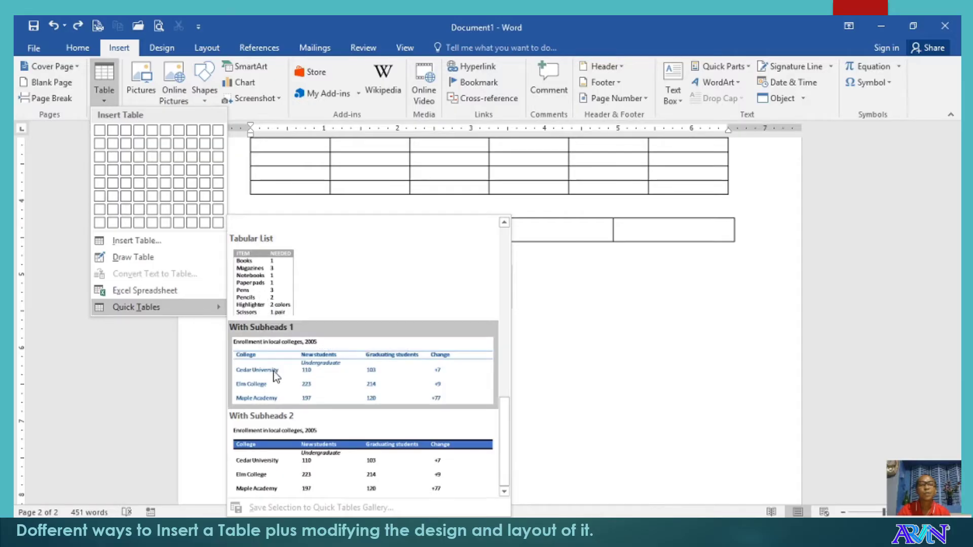
click(275, 375)
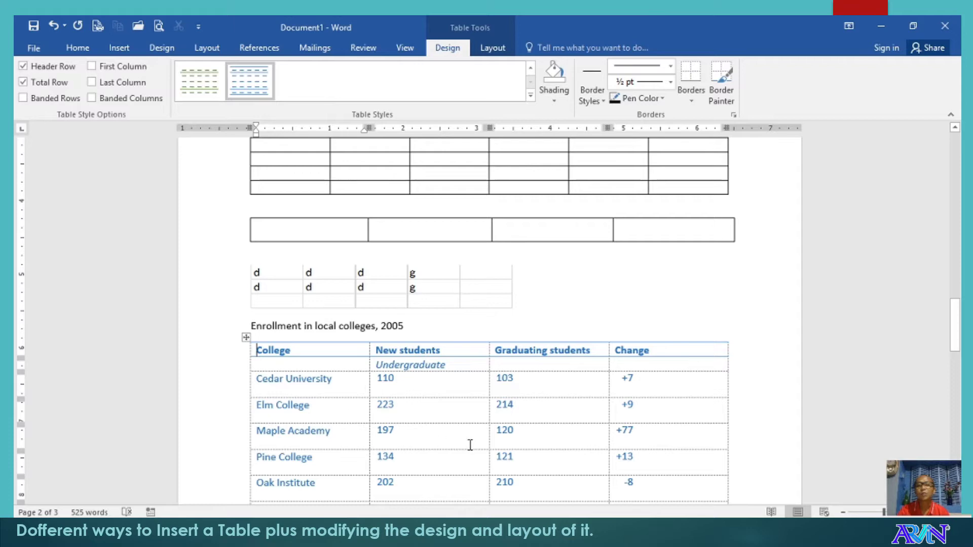
scroll(466, 447, down, 3)
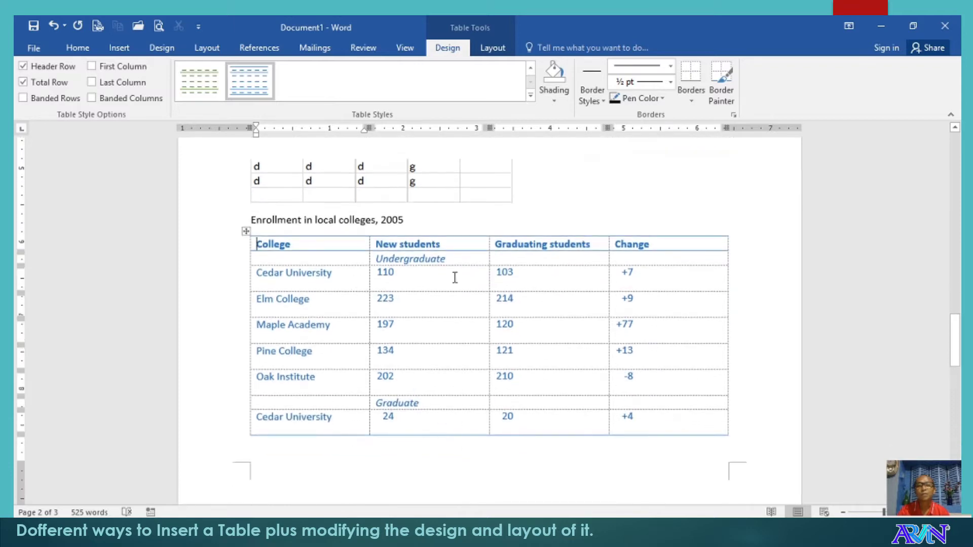
scroll(450, 406, down, 2)
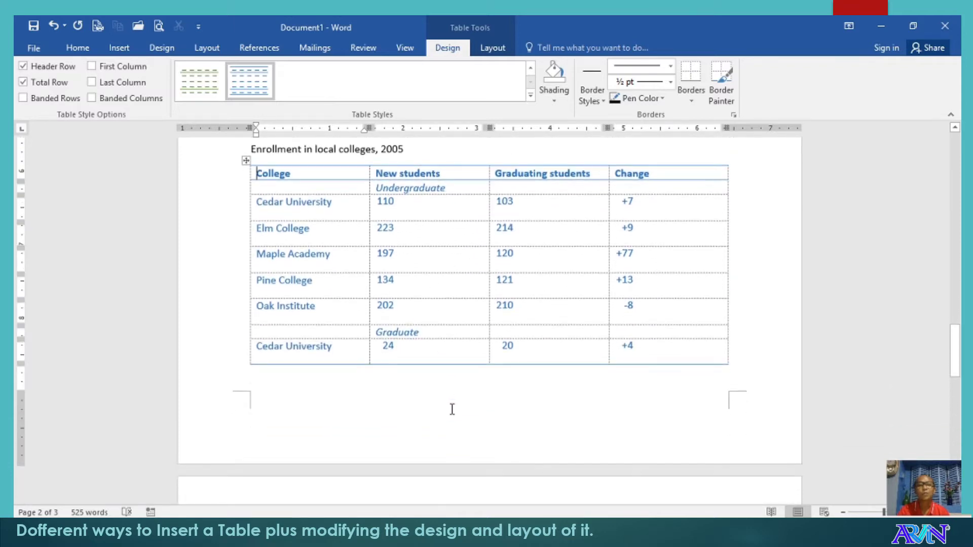
scroll(452, 410, up, 6)
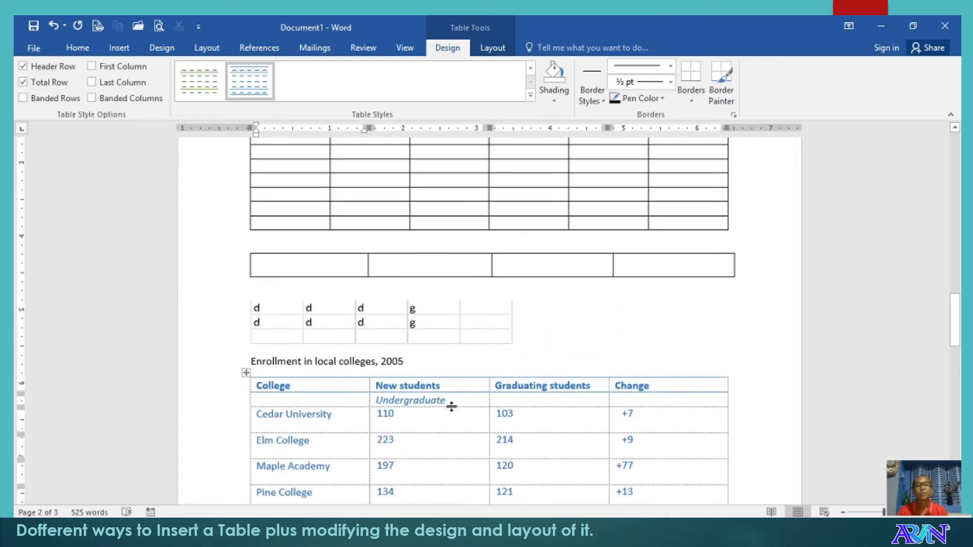
scroll(451, 406, down, 2)
scroll(573, 431, down, 5)
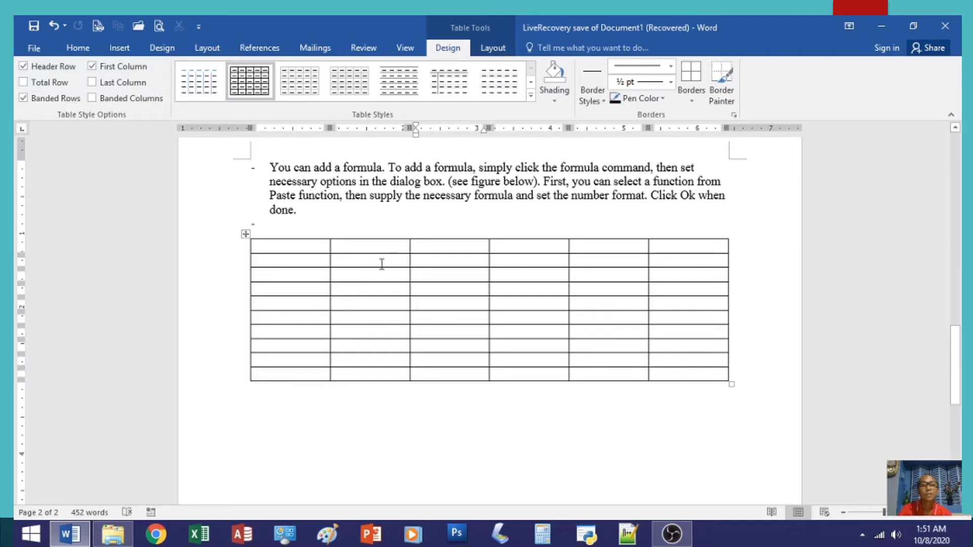
Apply the blue Grid Tables style with a solid header row and light banded rows to the six-column table.
click(338, 274)
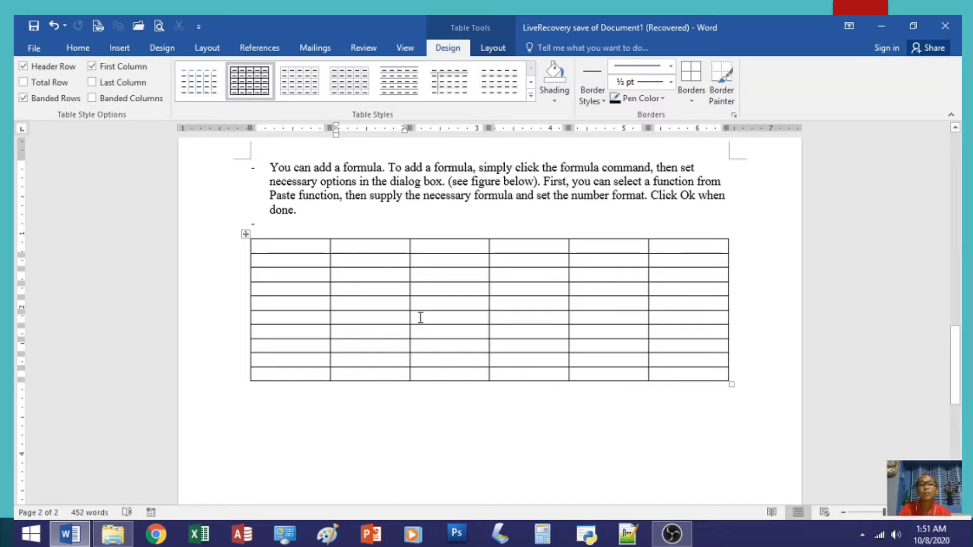
click(531, 96)
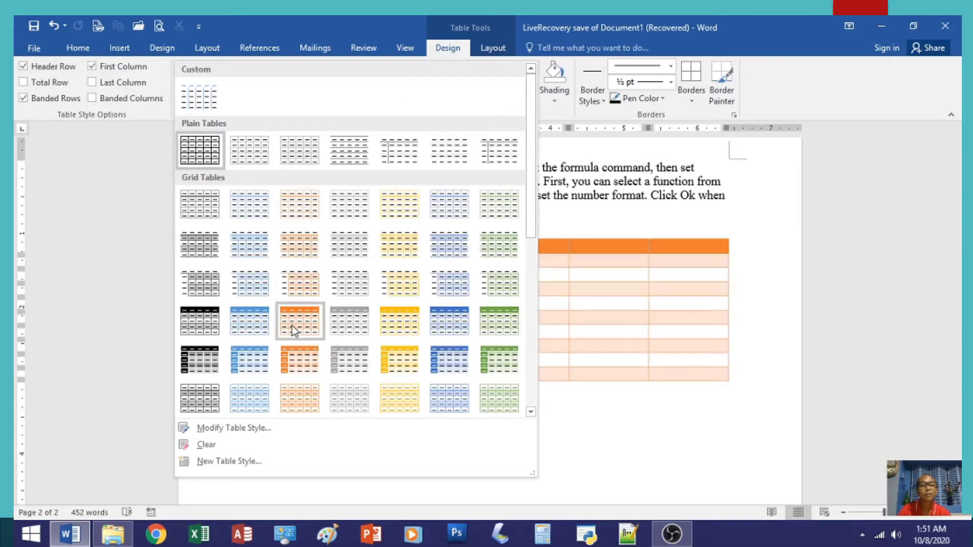
scroll(291, 326, down, 3)
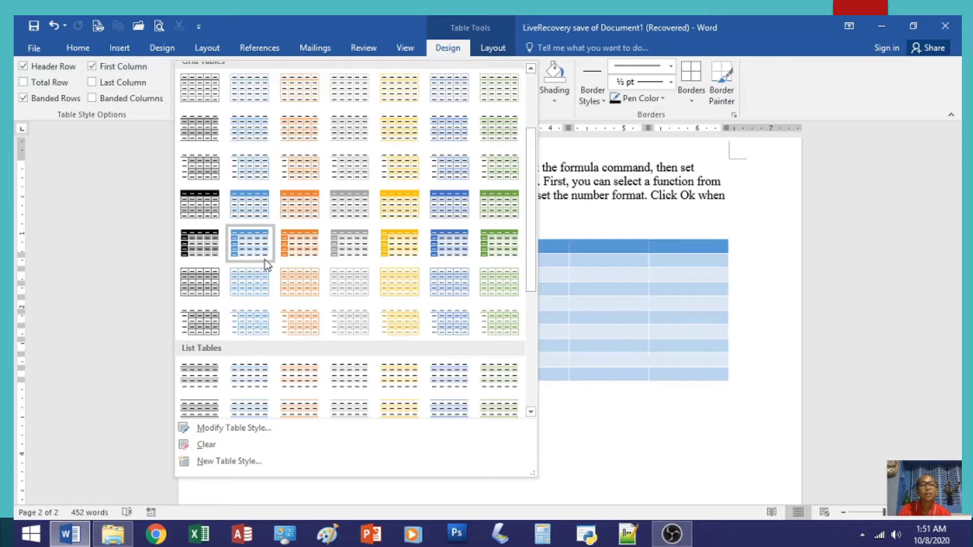
scroll(266, 260, up, 3)
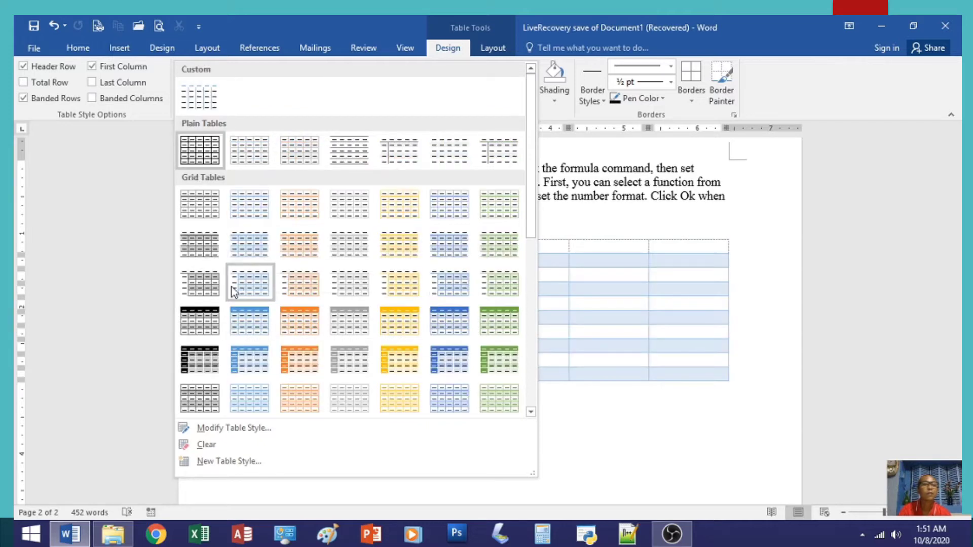
scroll(227, 294, down, 3)
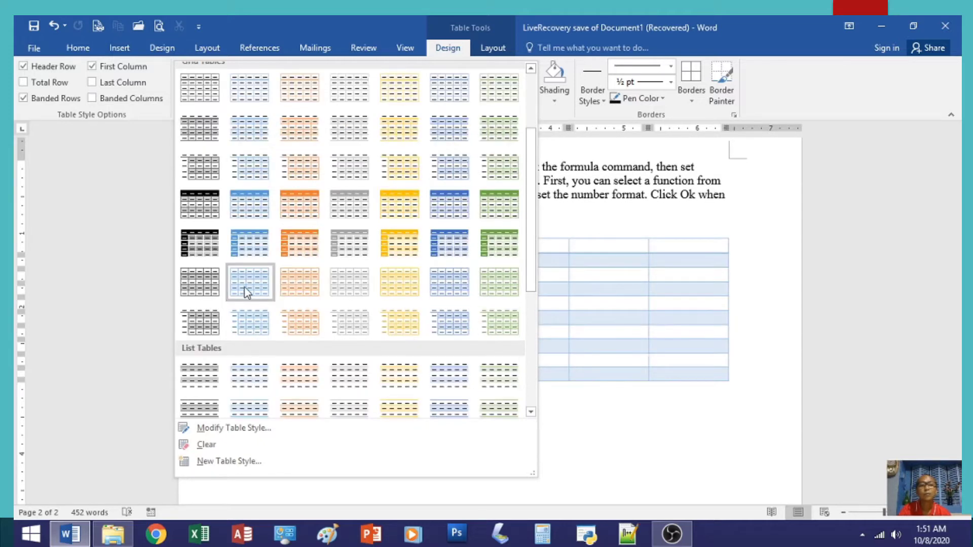
scroll(248, 292, down, 3)
scroll(249, 293, down, 3)
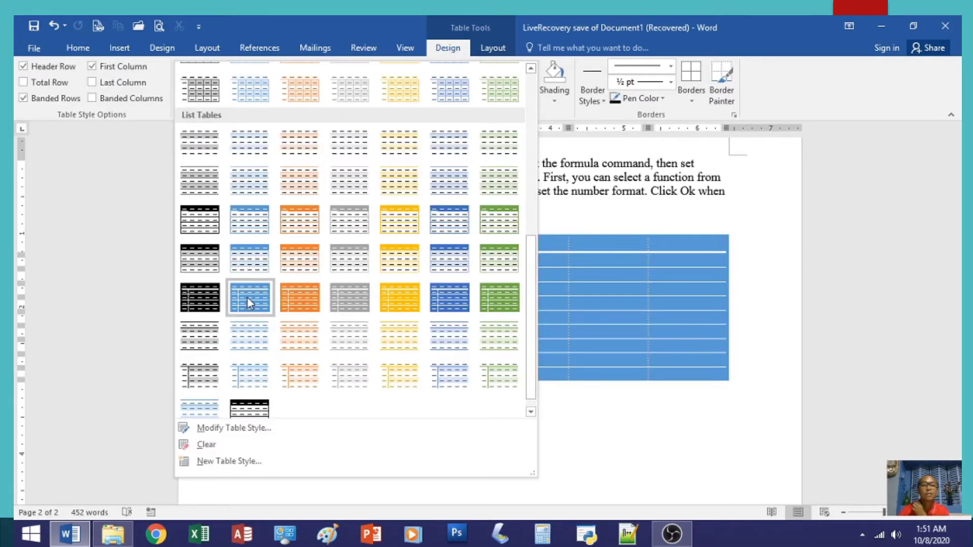
scroll(247, 298, down, 1)
scroll(249, 312, up, 5)
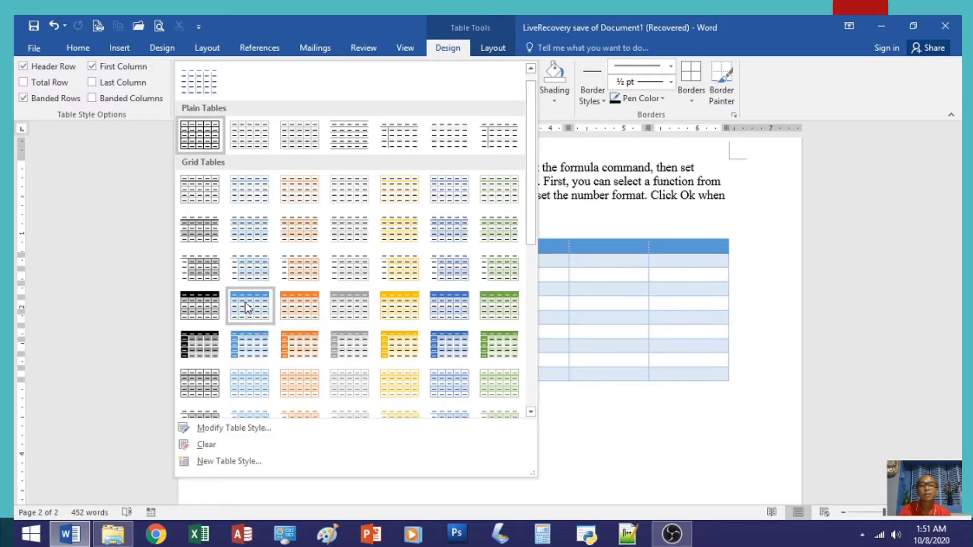
click(247, 307)
click(348, 316)
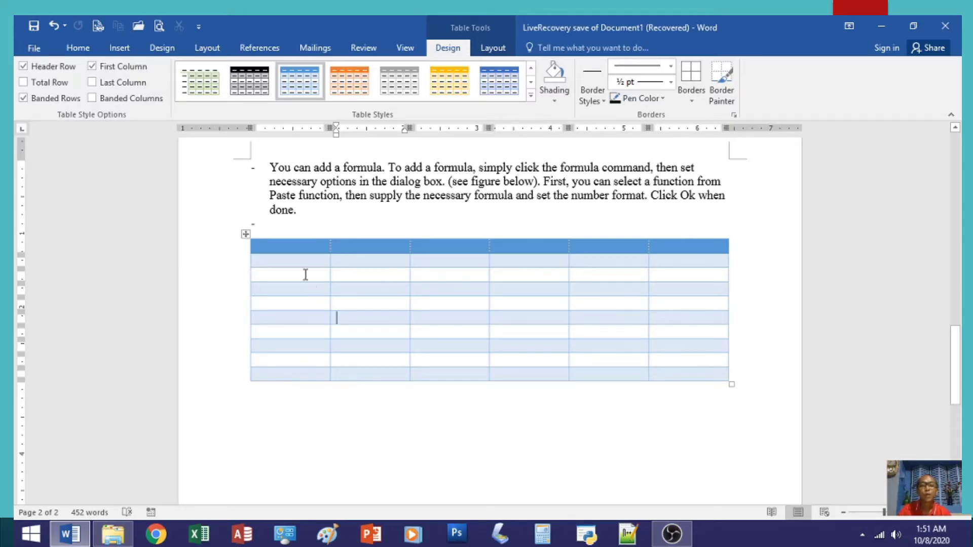
Shade all the table rows below the header with Orange, Accent 2, Lighter 80%.
drag(303, 263, 679, 369)
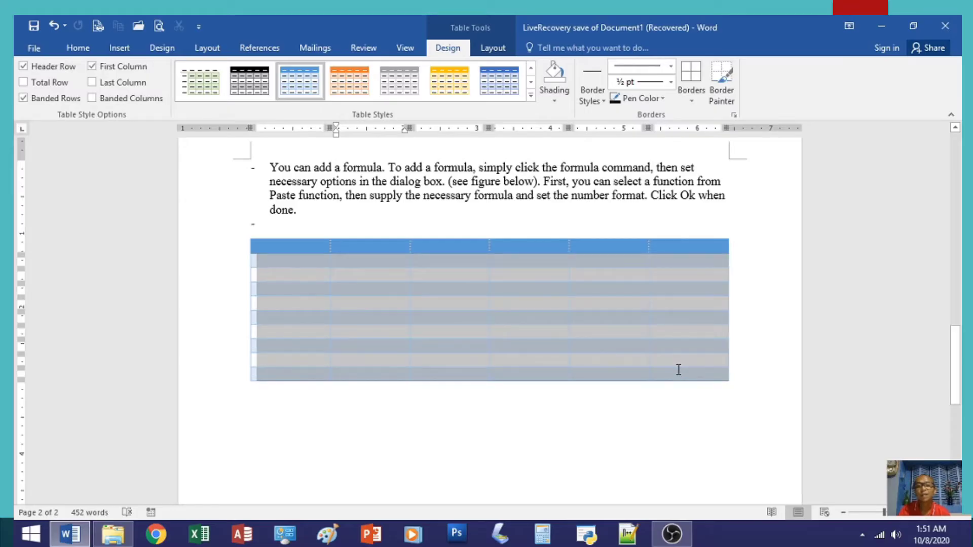
click(561, 332)
drag(283, 258, 678, 375)
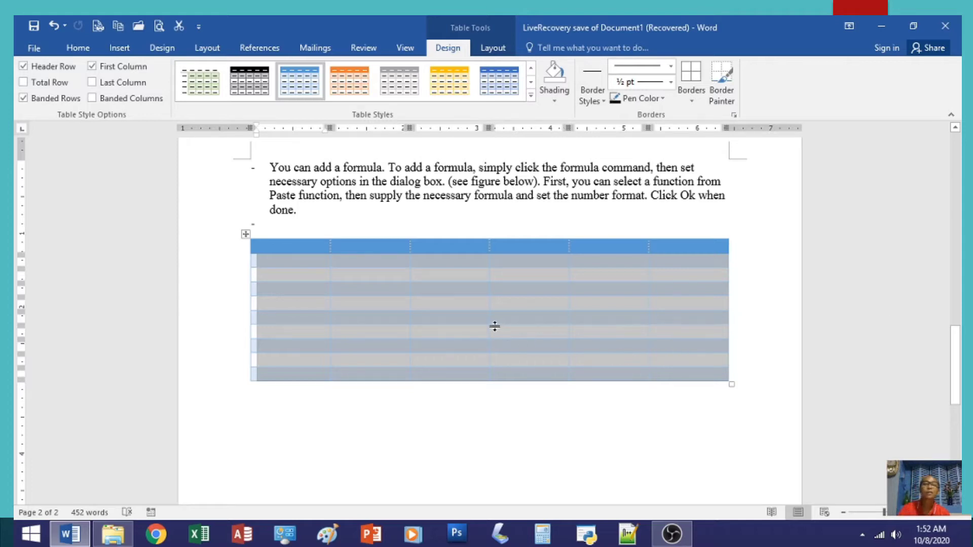
click(555, 87)
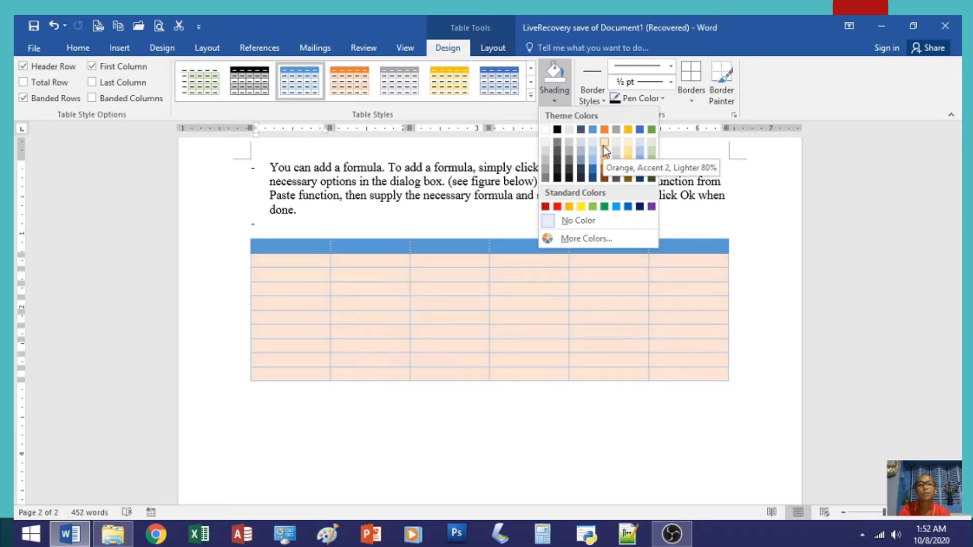
click(603, 146)
click(355, 309)
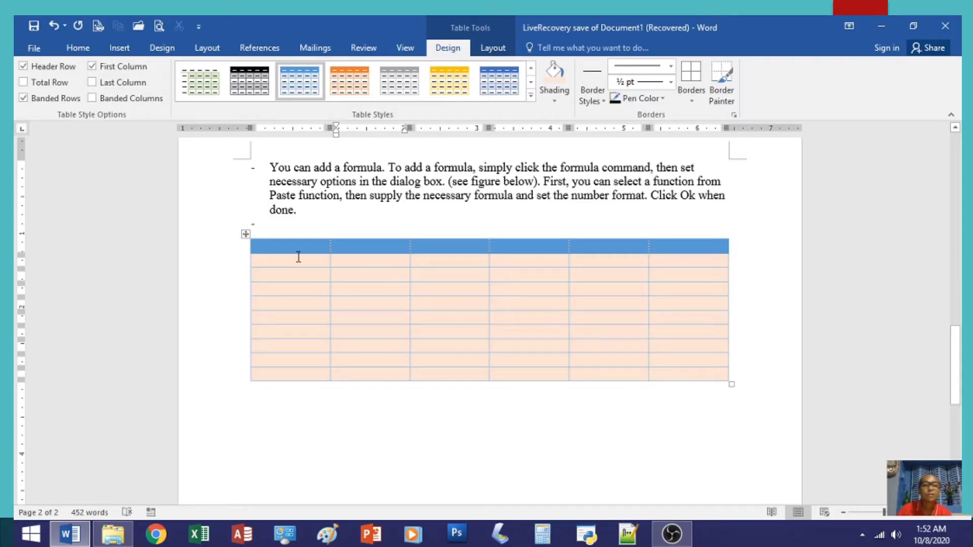
Apply a blue 3 pt thick-and-thin line to the outside borders of the whole table.
drag(291, 248, 674, 373)
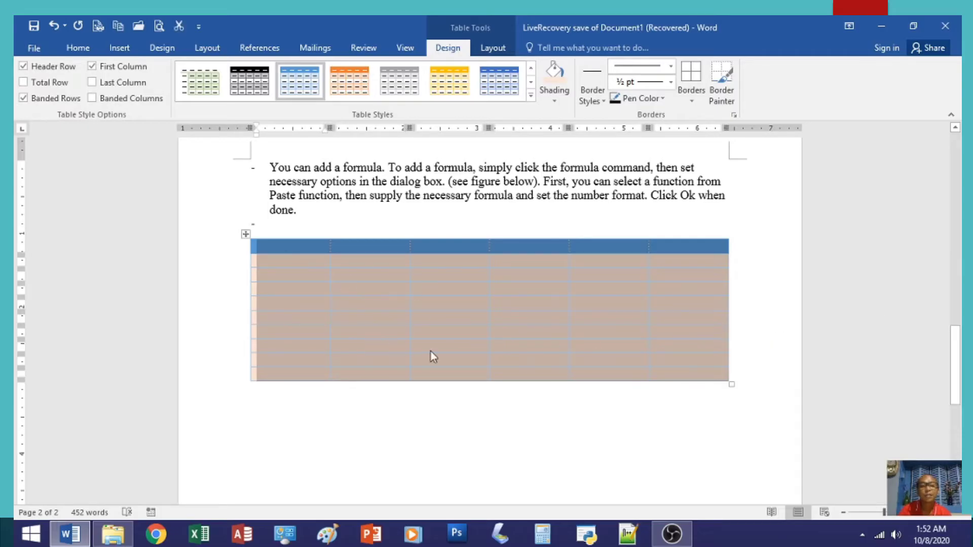
click(606, 105)
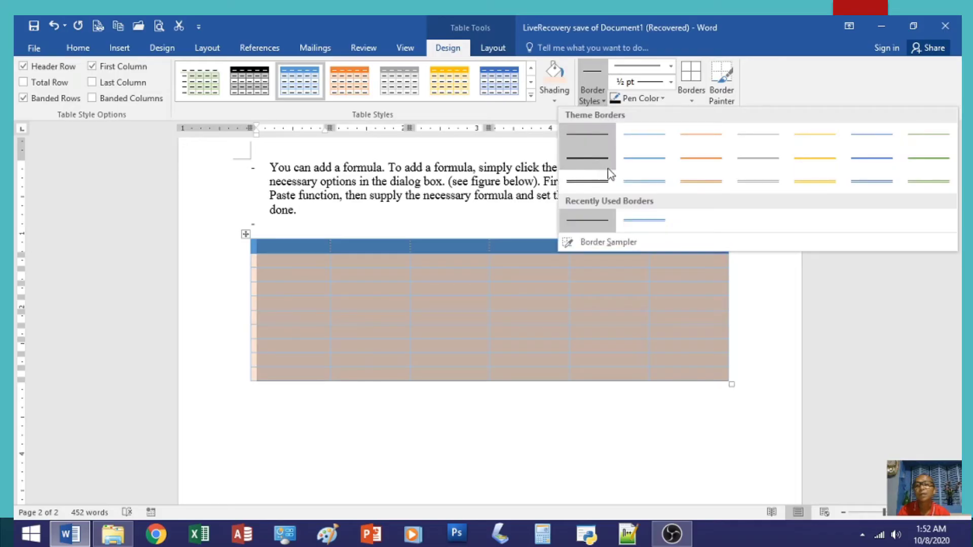
click(630, 178)
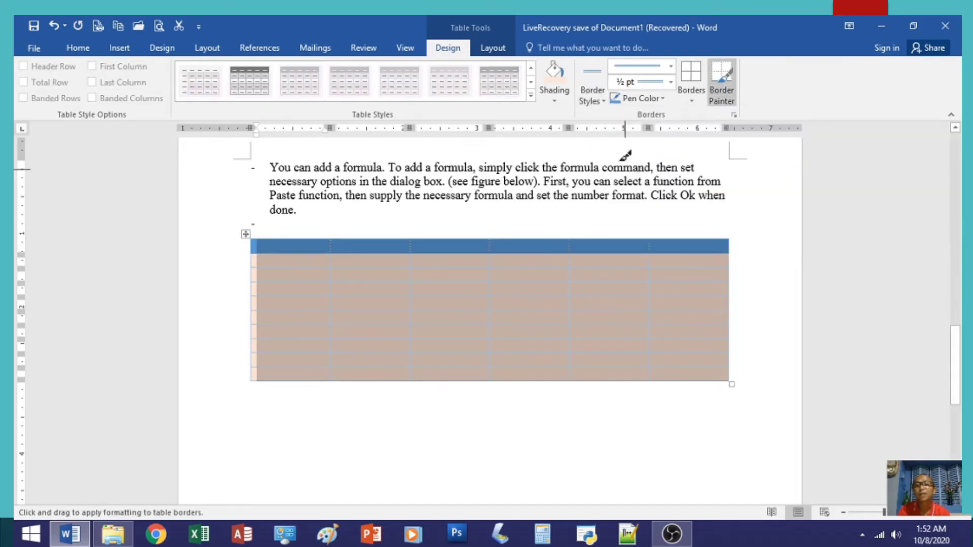
click(635, 70)
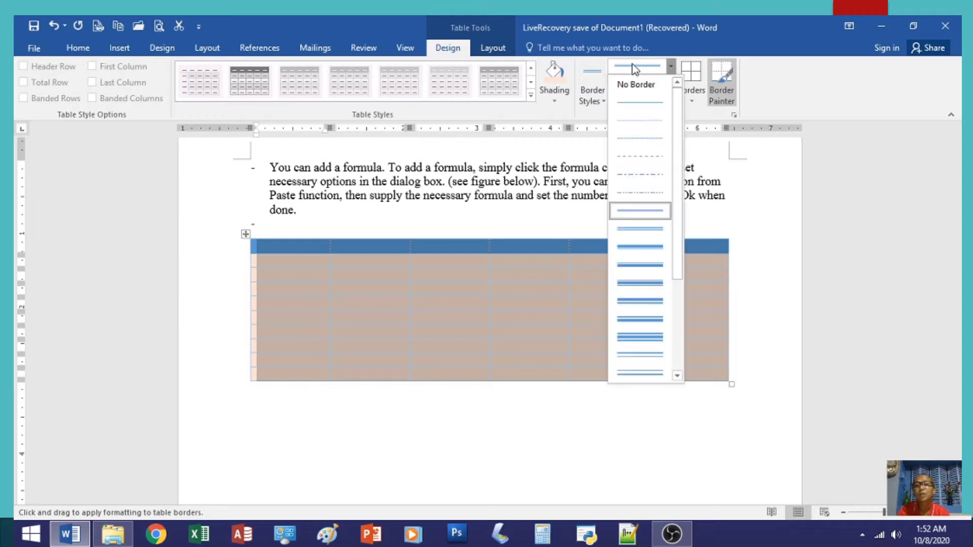
click(640, 247)
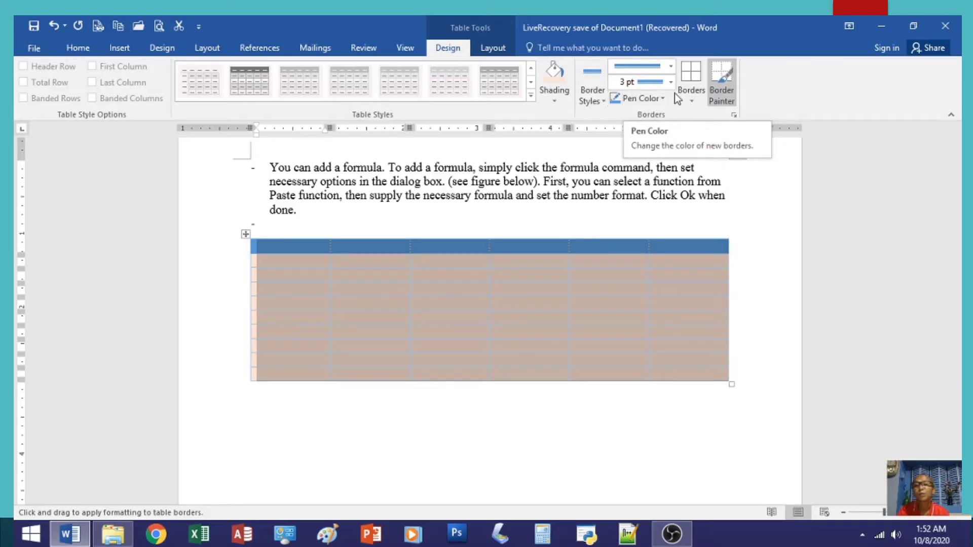
click(693, 104)
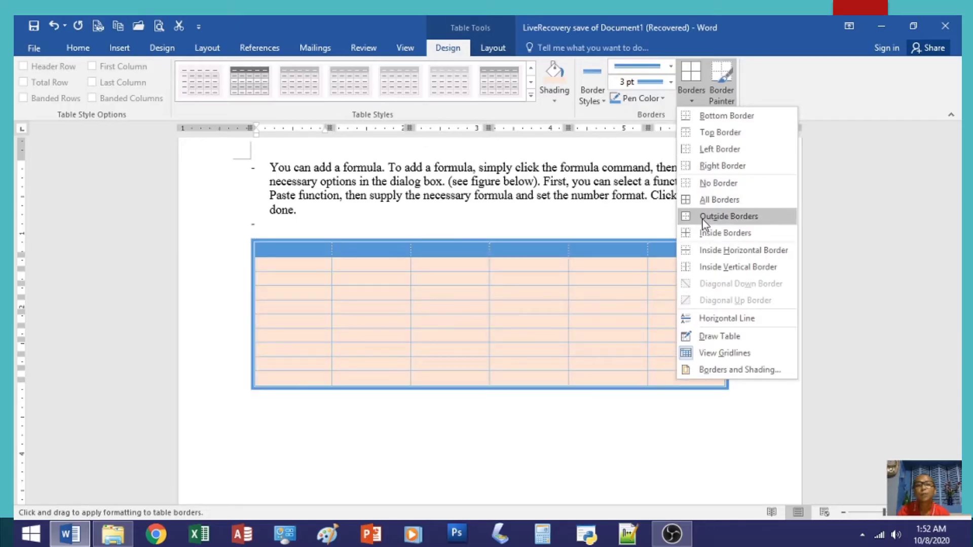
click(703, 217)
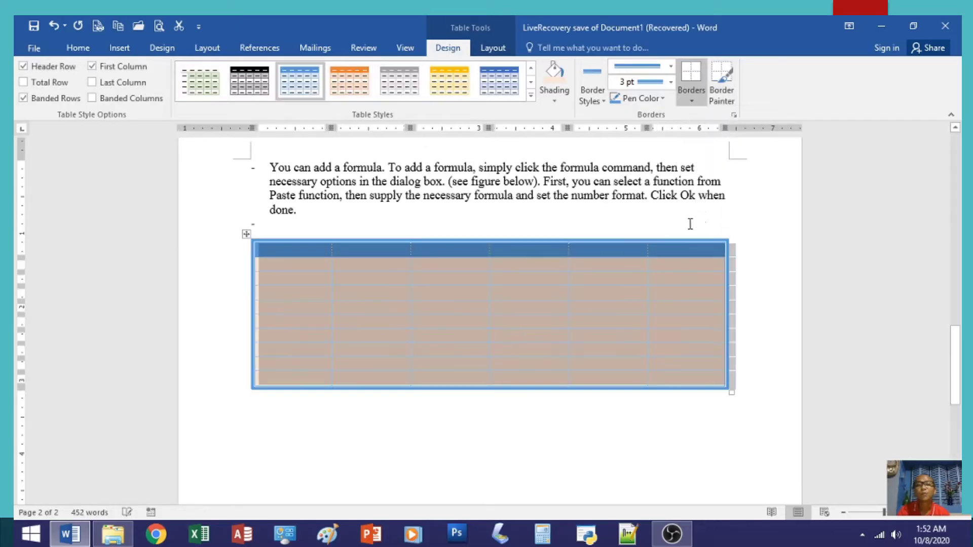
click(519, 299)
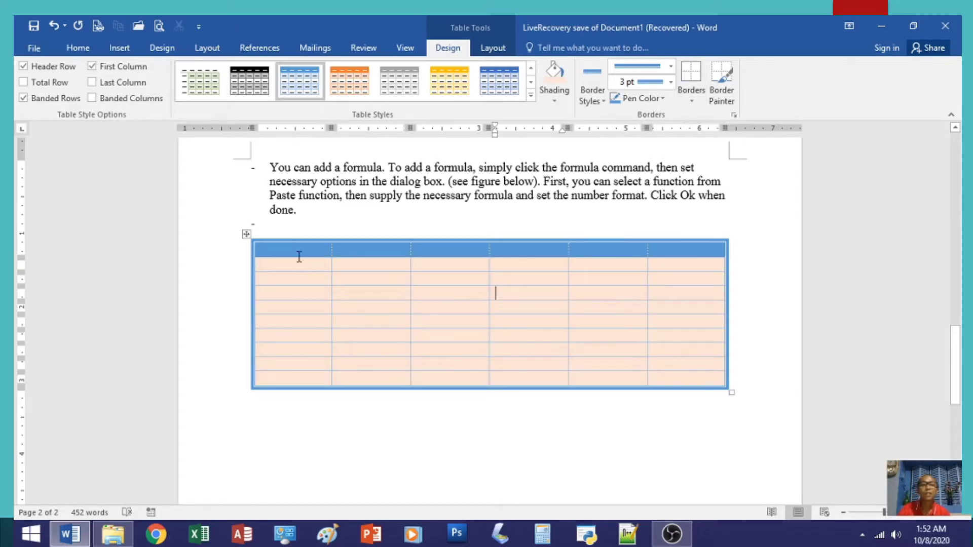
Apply a blue ½ pt single line to the inside borders of the whole table.
drag(292, 251, 646, 377)
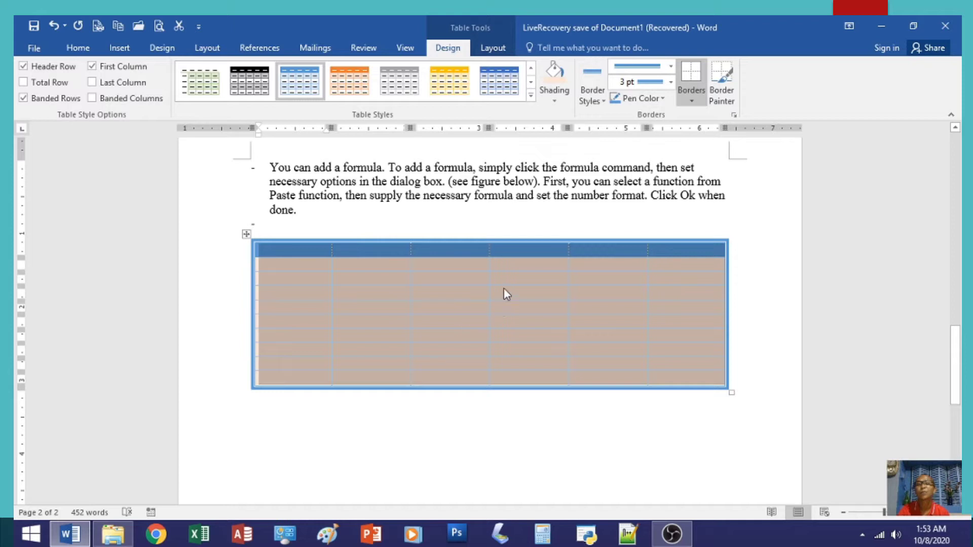
click(642, 72)
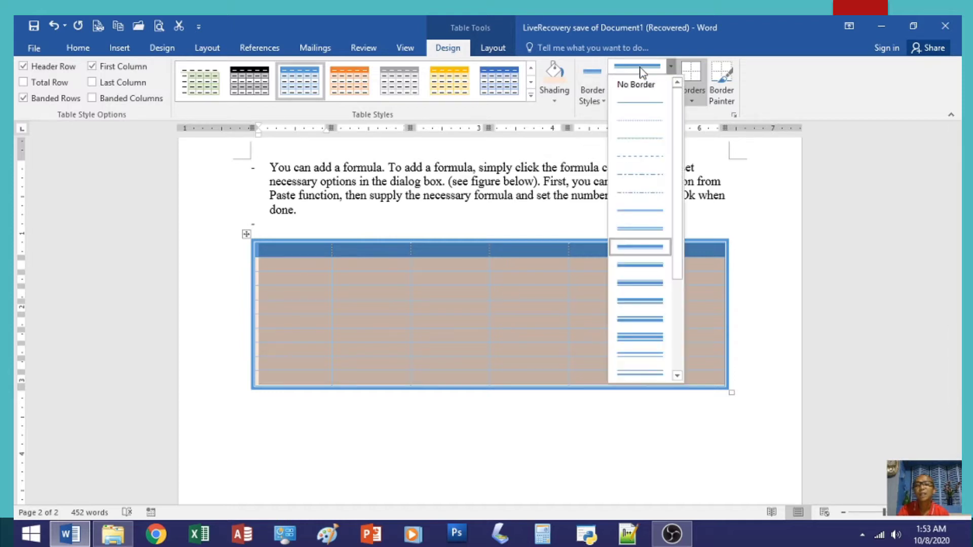
click(637, 104)
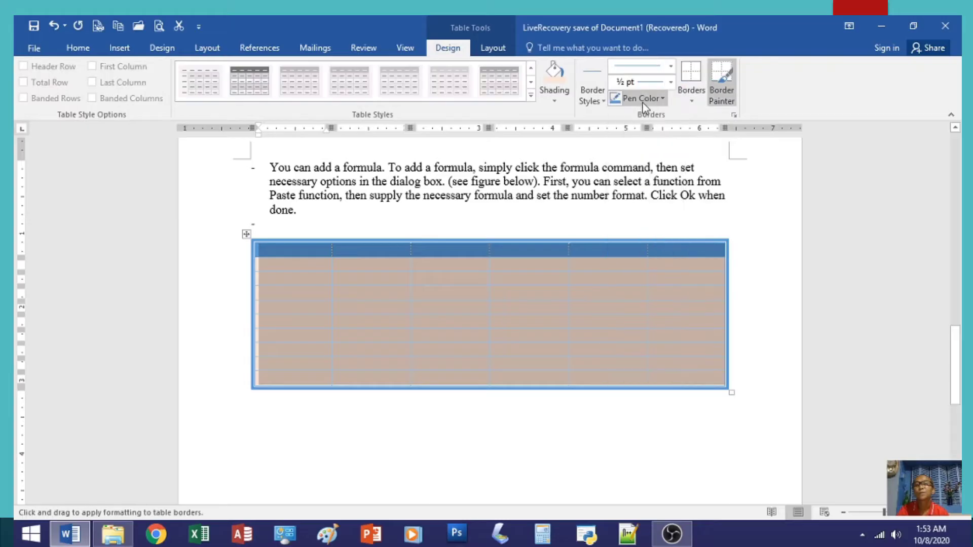
click(693, 104)
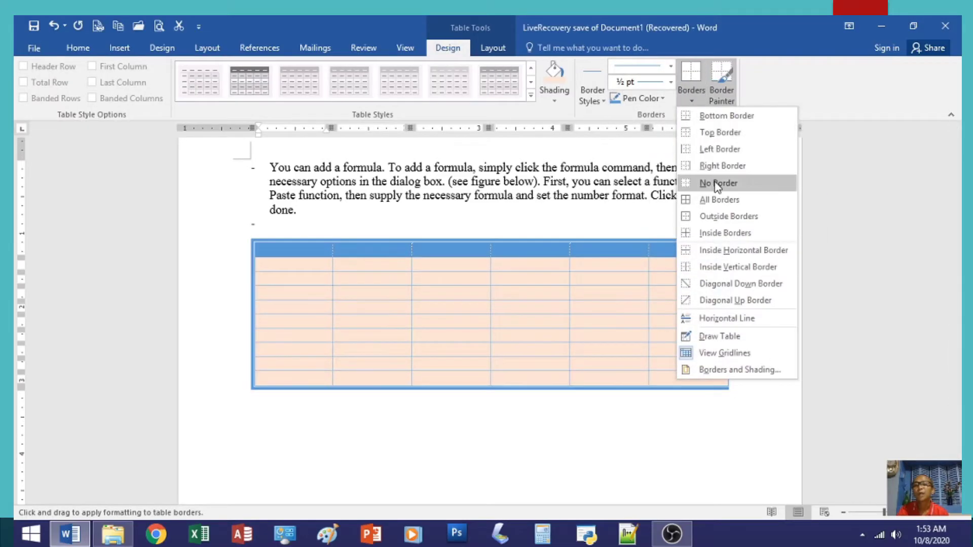
click(723, 233)
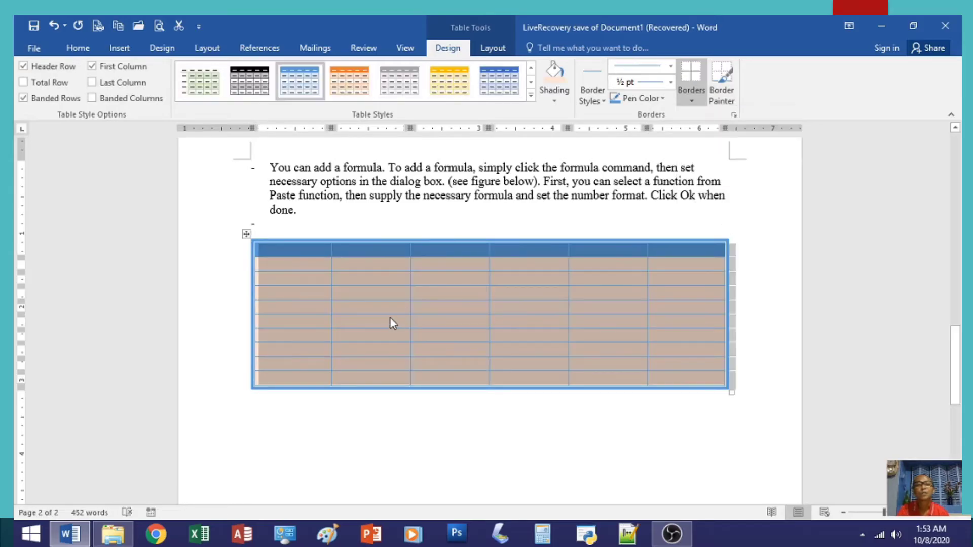
Review the table, row, column and cell settings in the six-column table's properties.
click(390, 317)
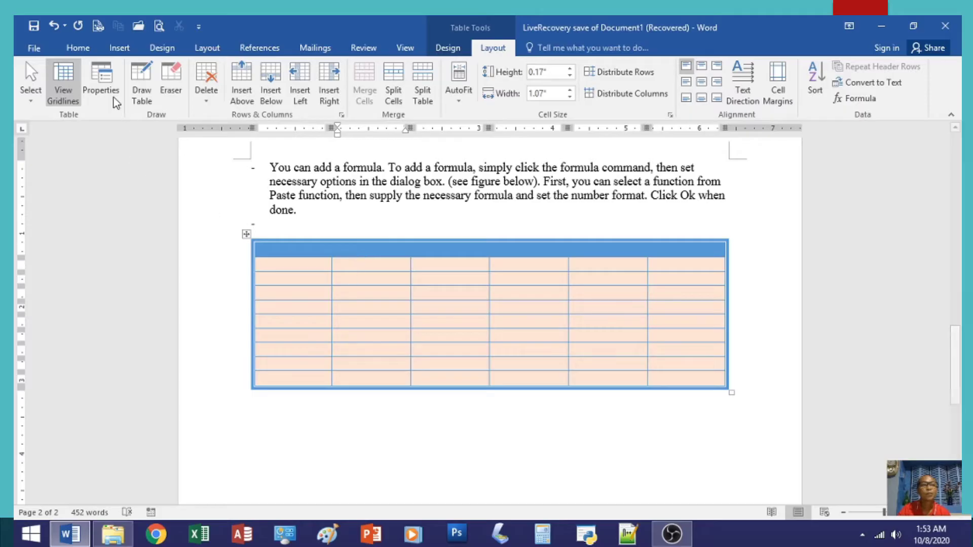
click(103, 88)
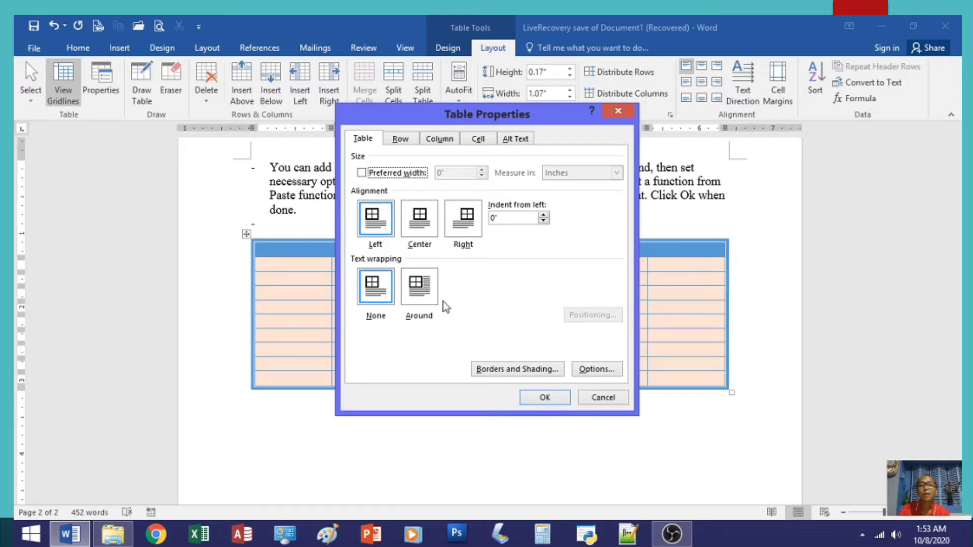
click(401, 139)
click(437, 141)
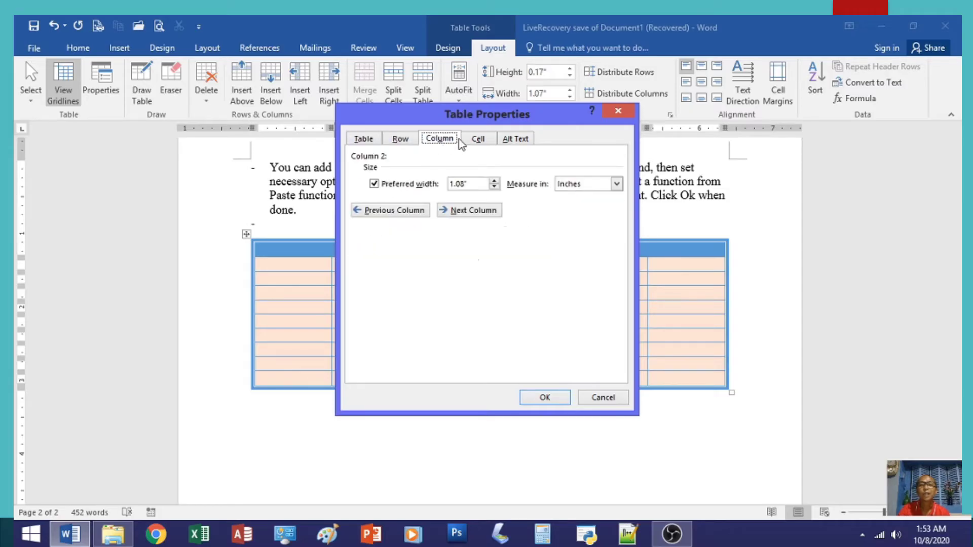
click(477, 139)
click(372, 144)
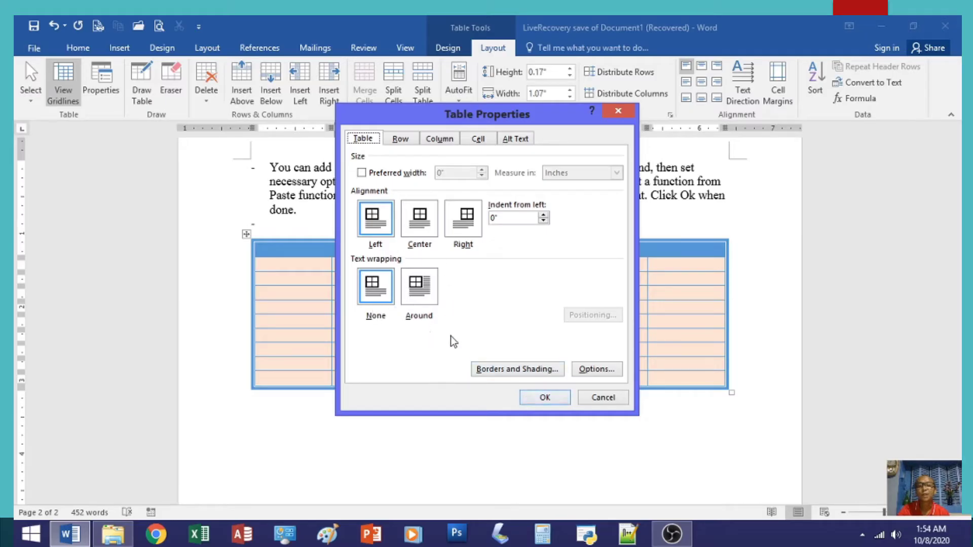
click(545, 398)
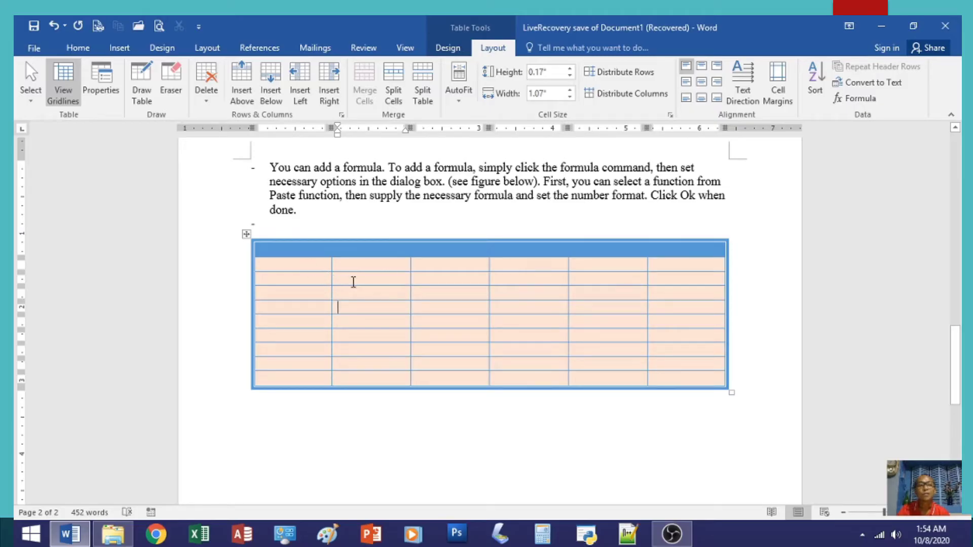
Delete the table's second column and undo the deletion.
drag(345, 266, 380, 374)
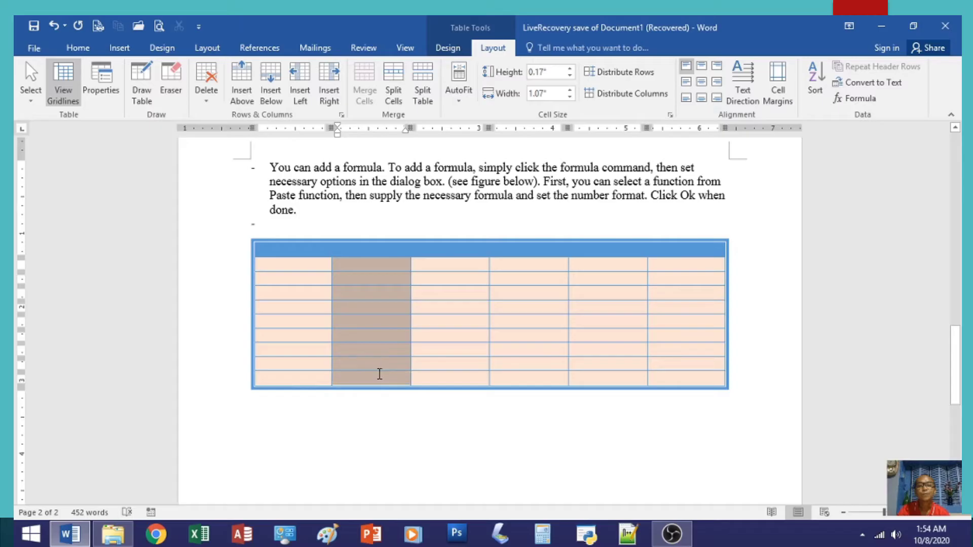
click(209, 95)
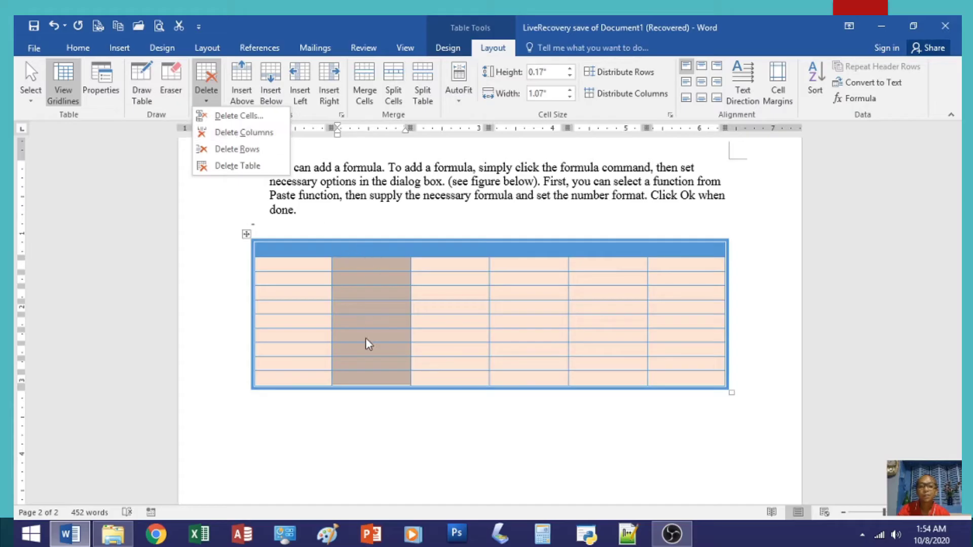
click(236, 133)
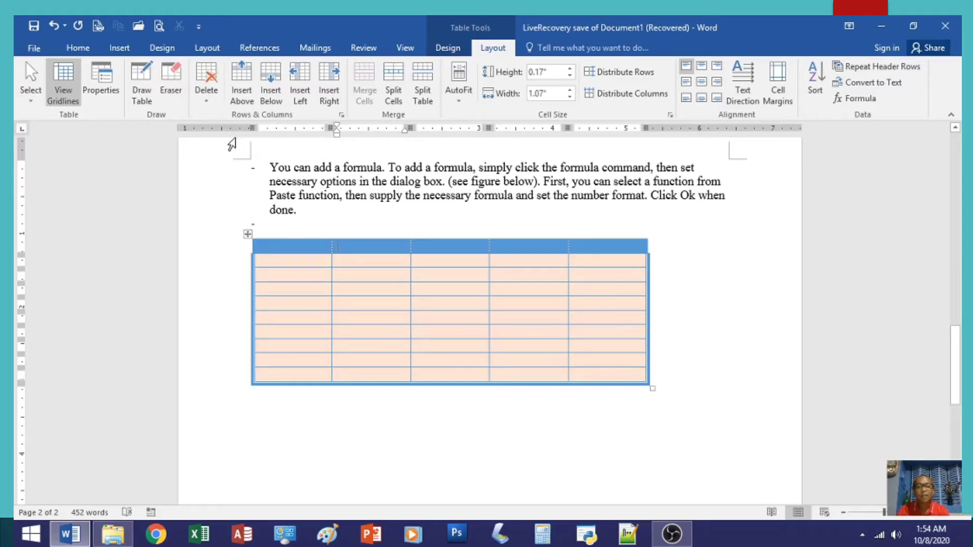
key(ctrl+z)
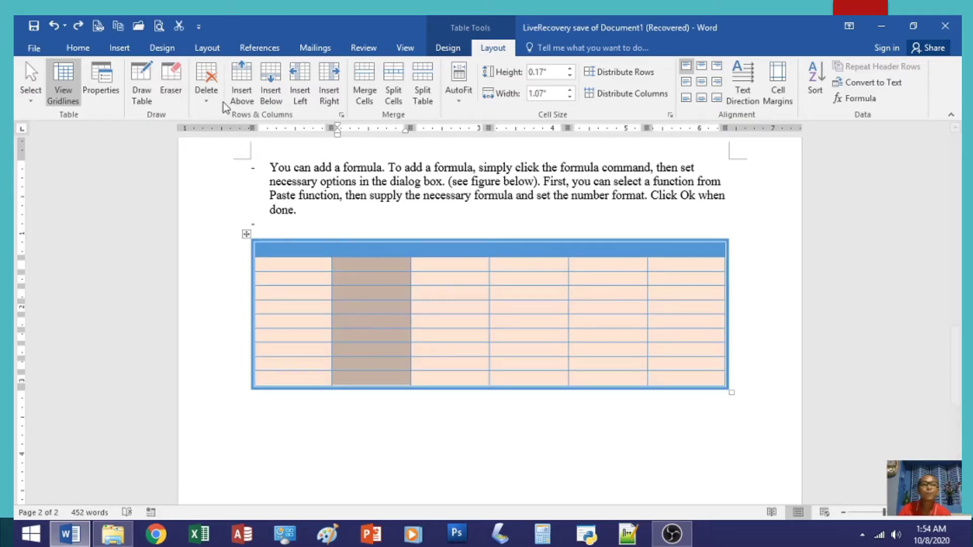
Try to delete the second and third rows below the table's header.
drag(293, 282, 296, 298)
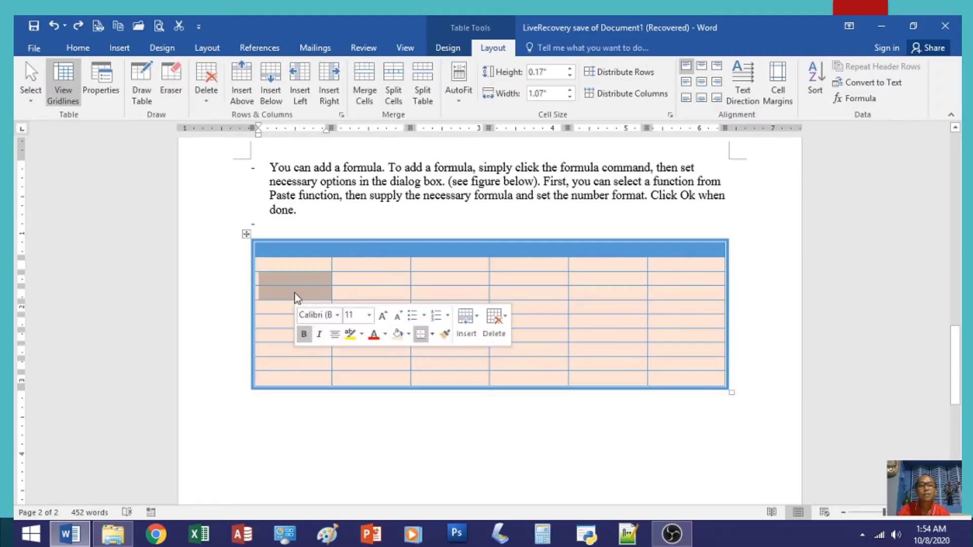
click(209, 100)
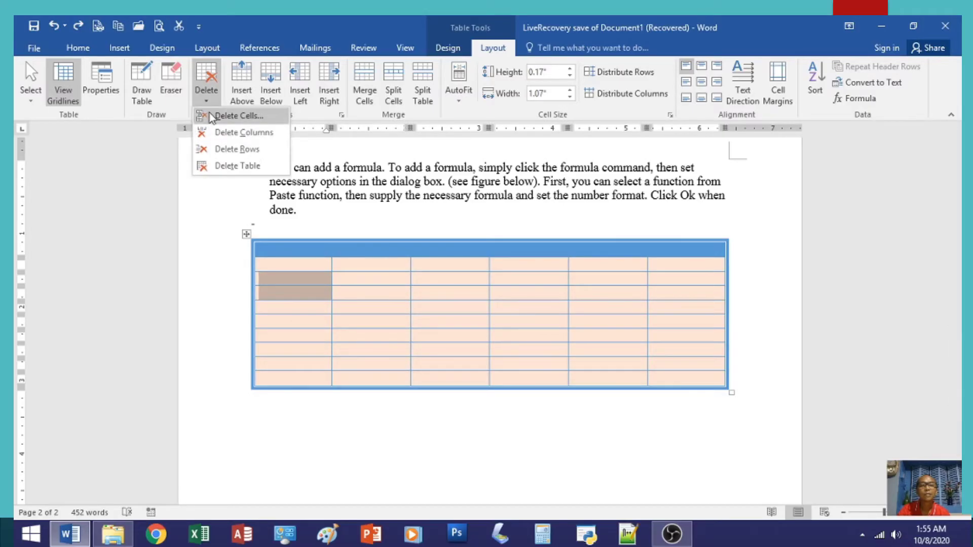
click(236, 150)
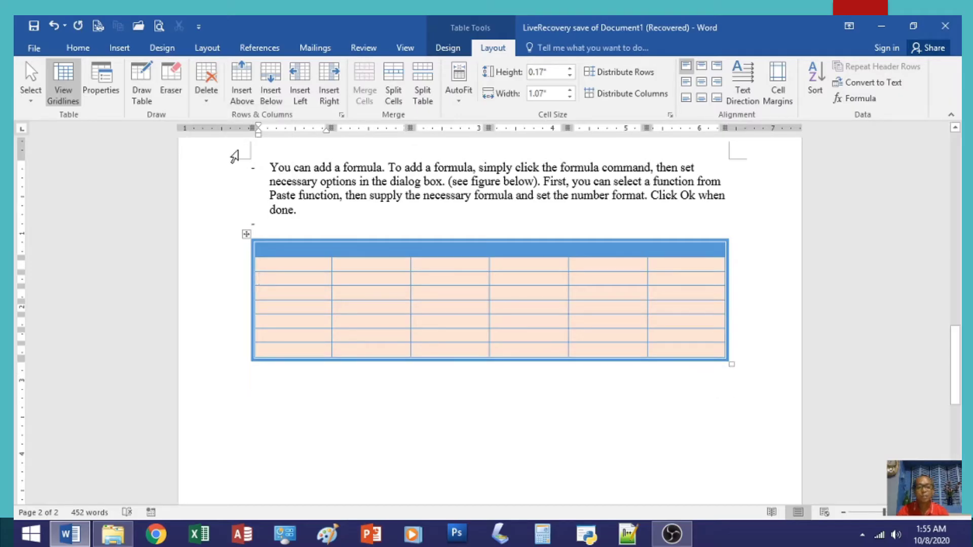
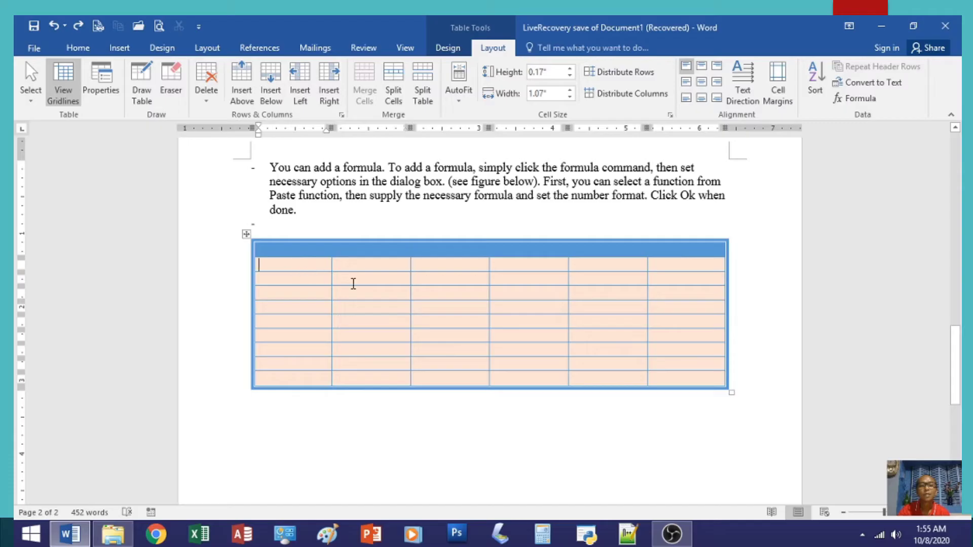
Enter the headings Name and Year Level in the first two cells of the header row.
key(Up)
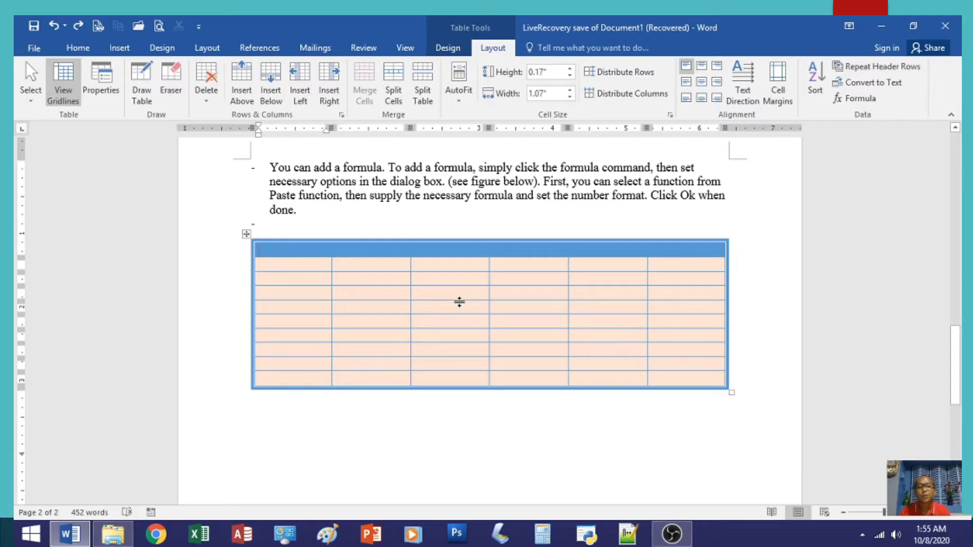
text(Name)
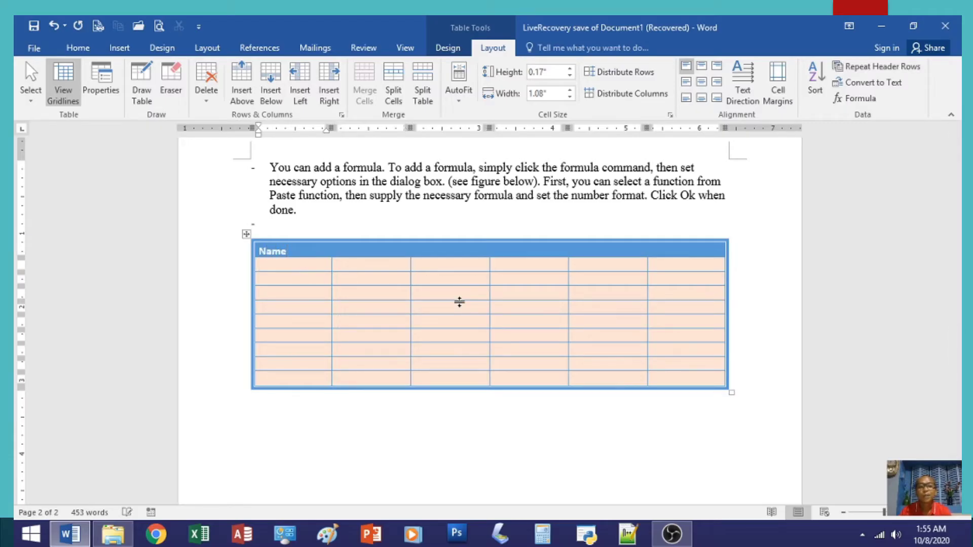
key(Tab)
text(Ye)
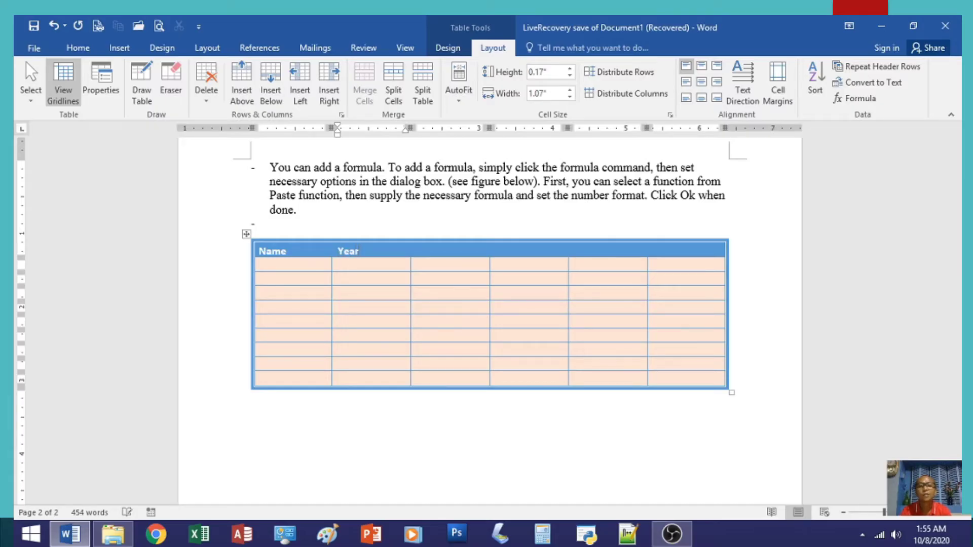
text(ar Level)
Enter First, Second, Third and Fourth in the row below the header, starting under Year Level, with each label capitalised.
key(Down)
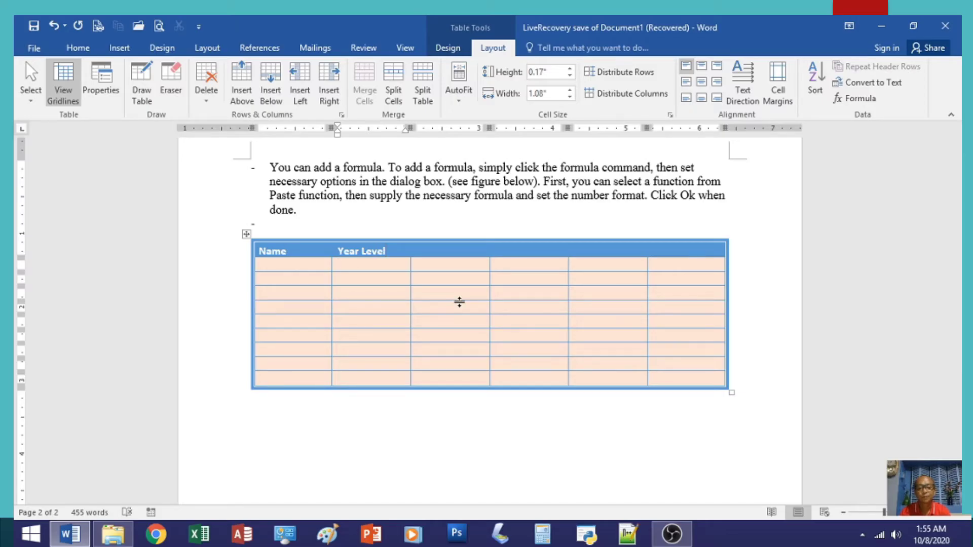
text(first)
key(Tab)
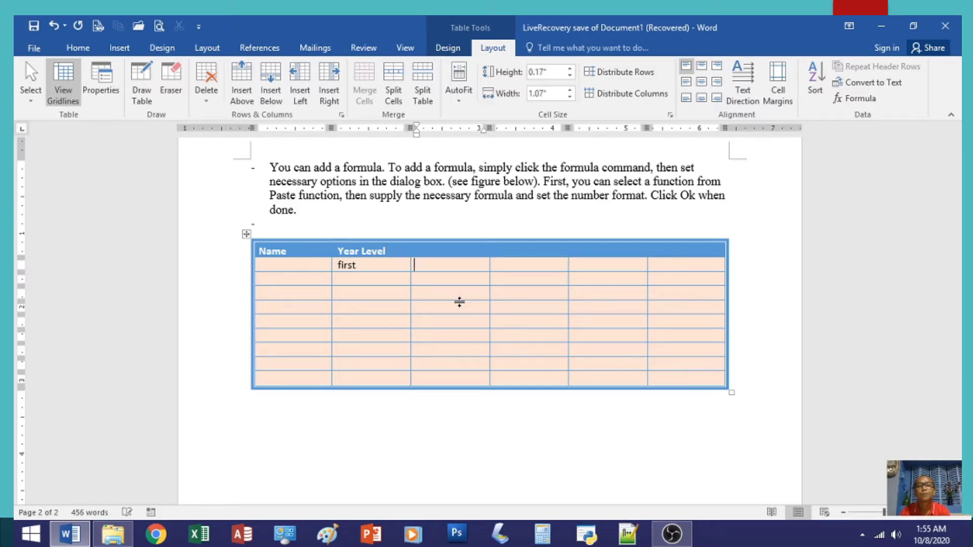
text(second)
key(Tab)
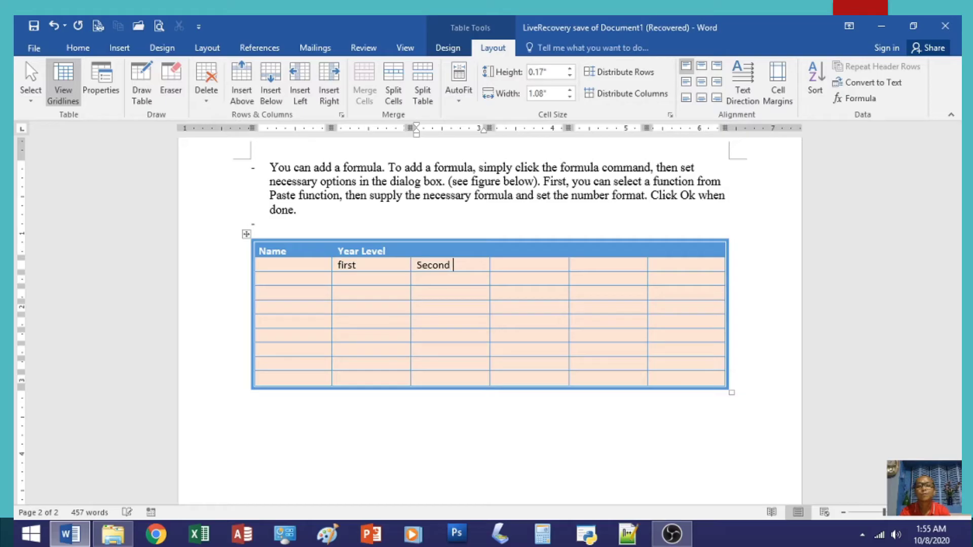
text(third)
key(Tab)
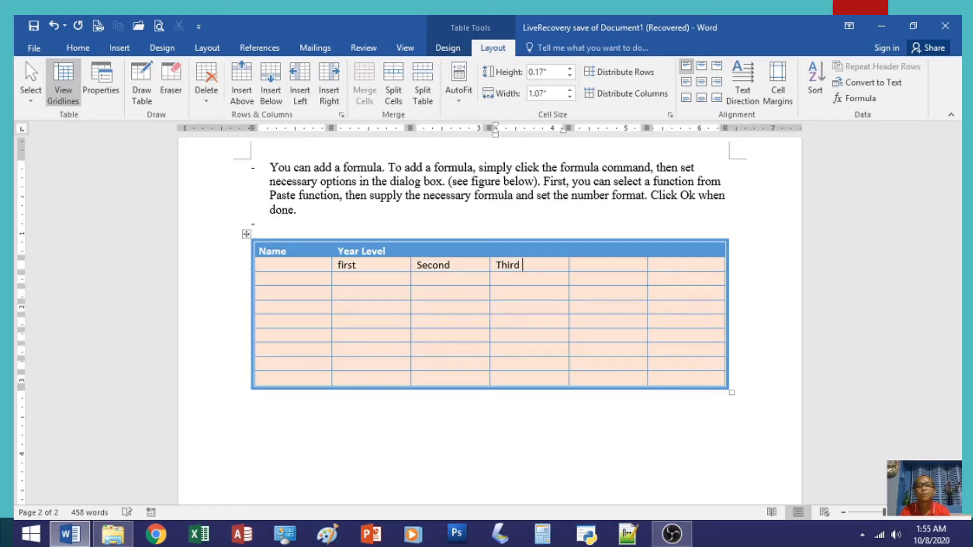
text(Four)
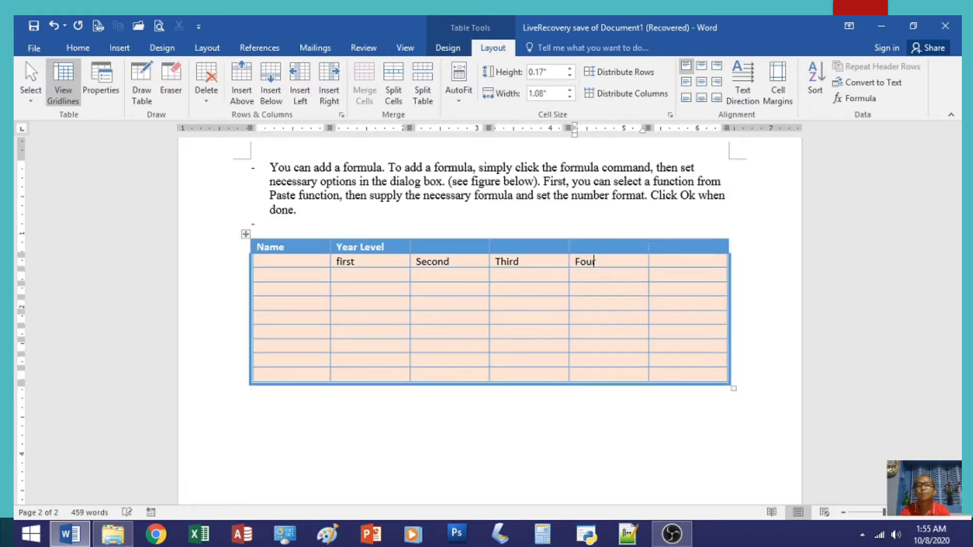
key(Left)
key(Left)
key(Left)
key(Left)
key(Left)
key(Left)
key(Left)
key(Left)
key(Left)
key(Left)
key(Left)
key(Left)
key(Left)
key(Left)
key(Left)
key(Left)
key(Left)
key(Left)
key(Left)
key(Left)
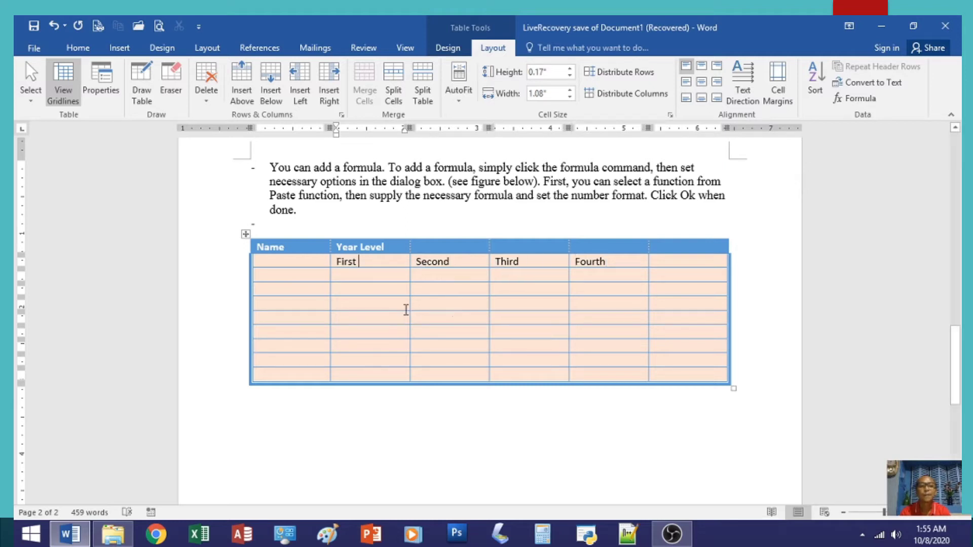
Enter CBEA, CAHS and CAS down the Name column, starting in the row below the year labels.
click(304, 278)
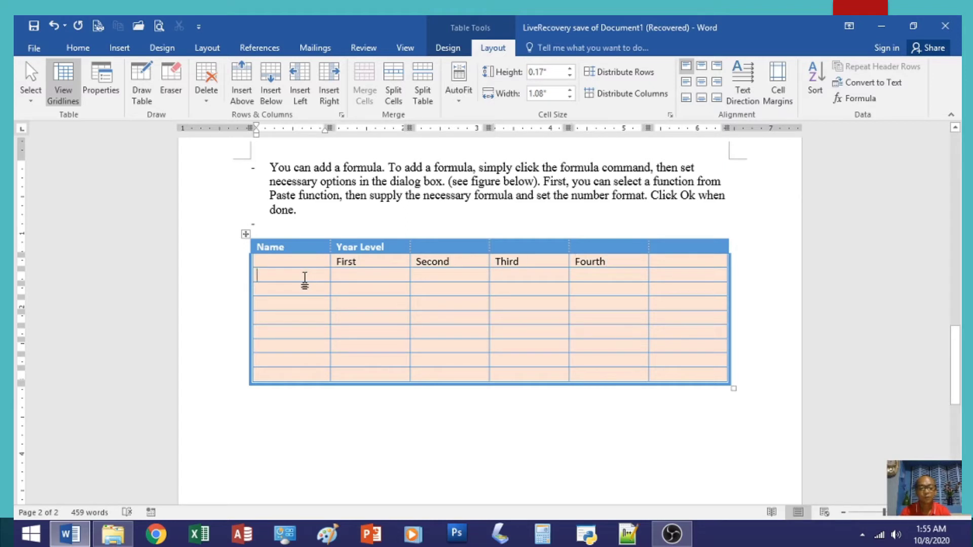
text(CBEA)
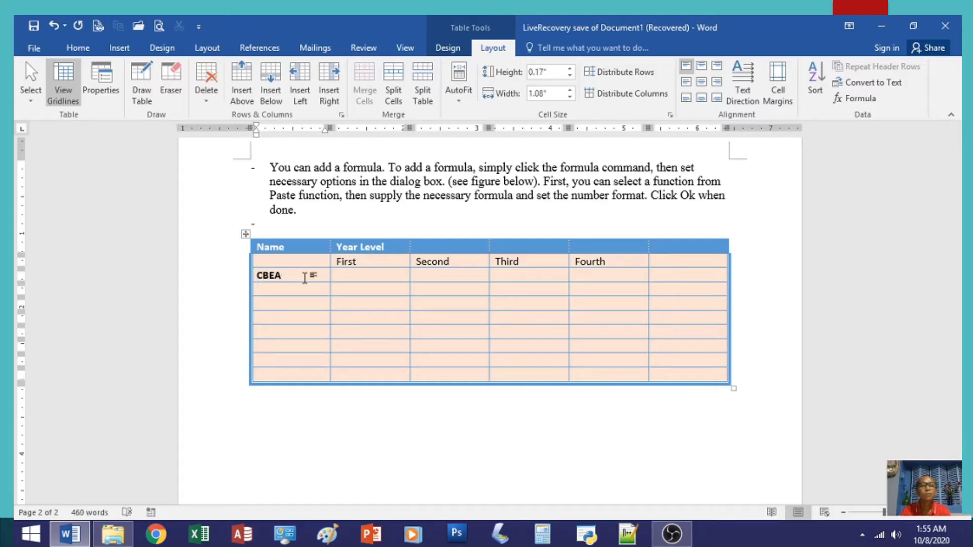
key(F3)
key(ctrl+z)
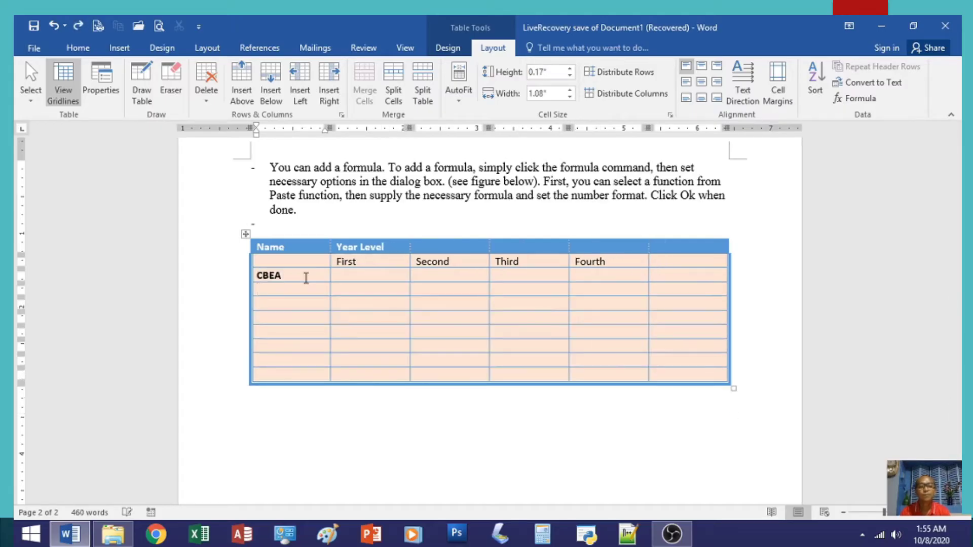
key(Down)
text(CAH)
text(CA)
text(S)
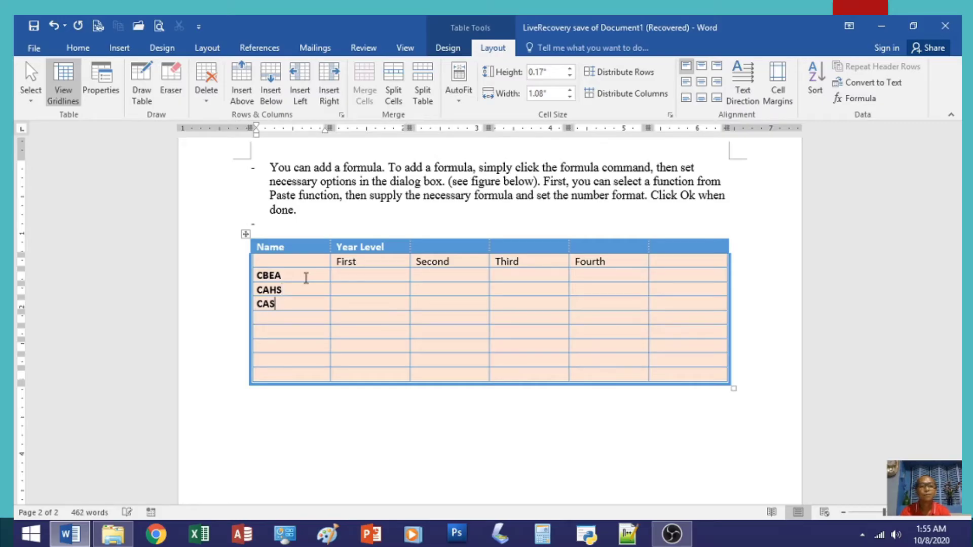
Continue the Name column below CAS with CTE, CHM, CICS and CK.
text(CTE)
text(CHM)
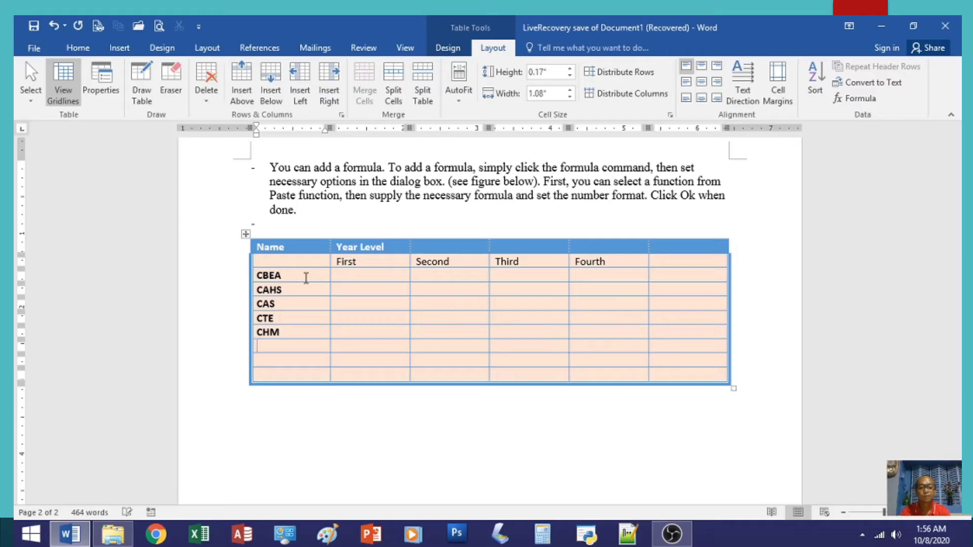
text(CICS)
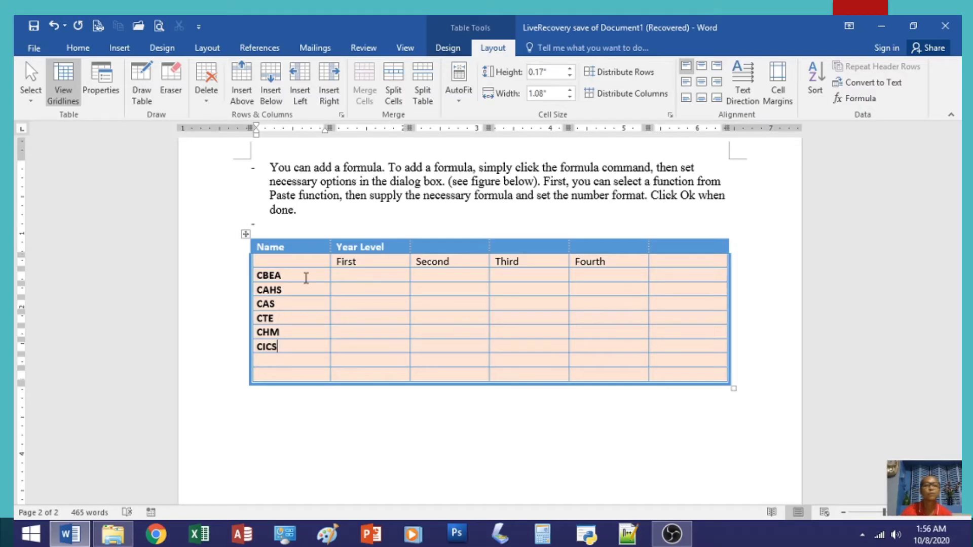
click(295, 361)
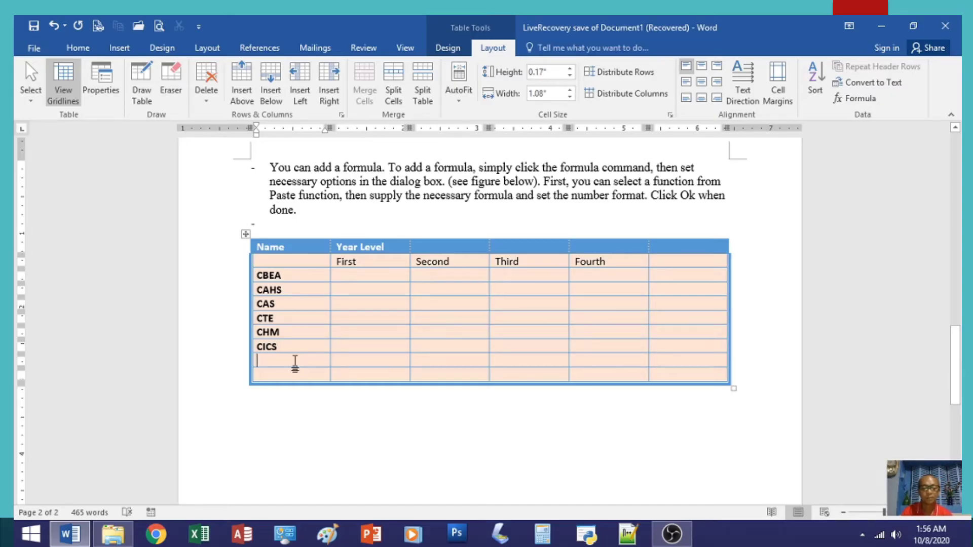
text(C)
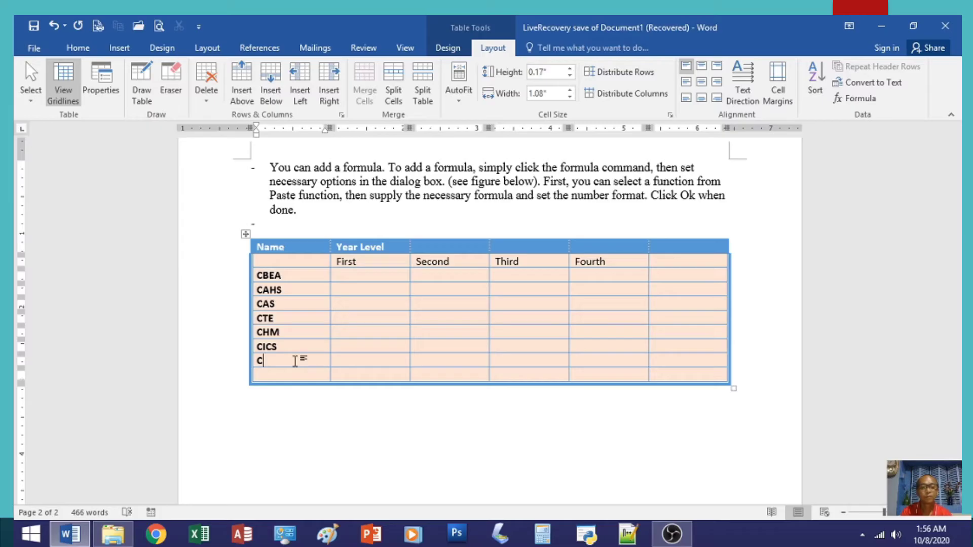
text(K)
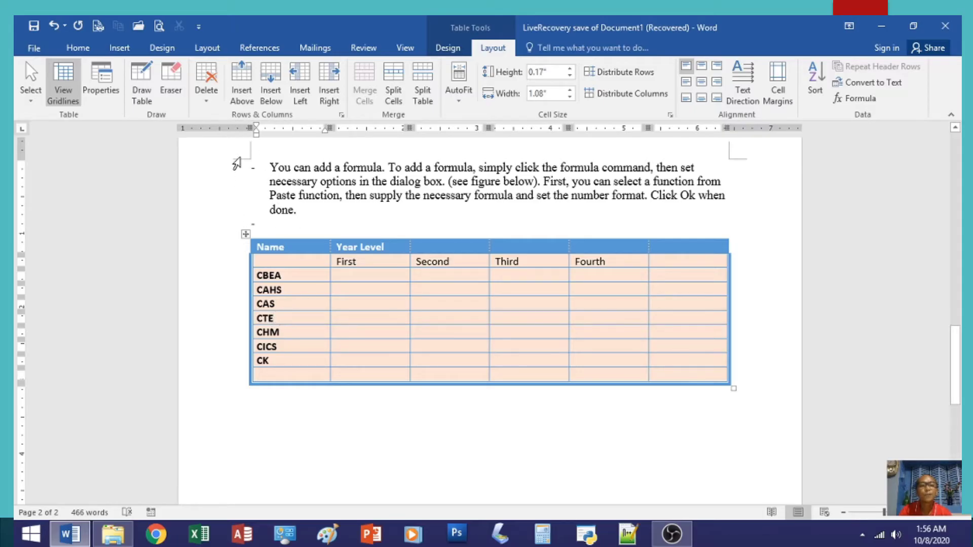
Insert a row above the CTE row and undo the insertion.
click(242, 96)
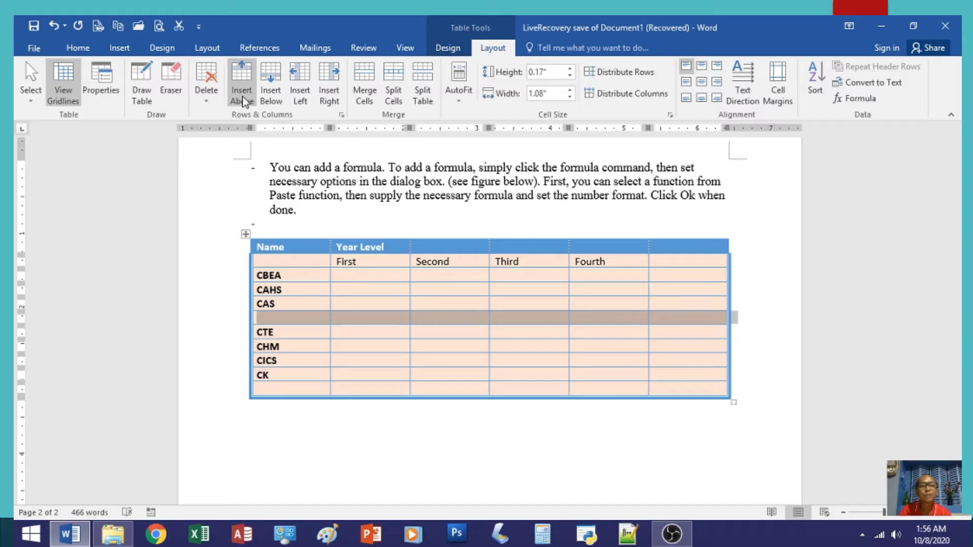
key(ctrl+z)
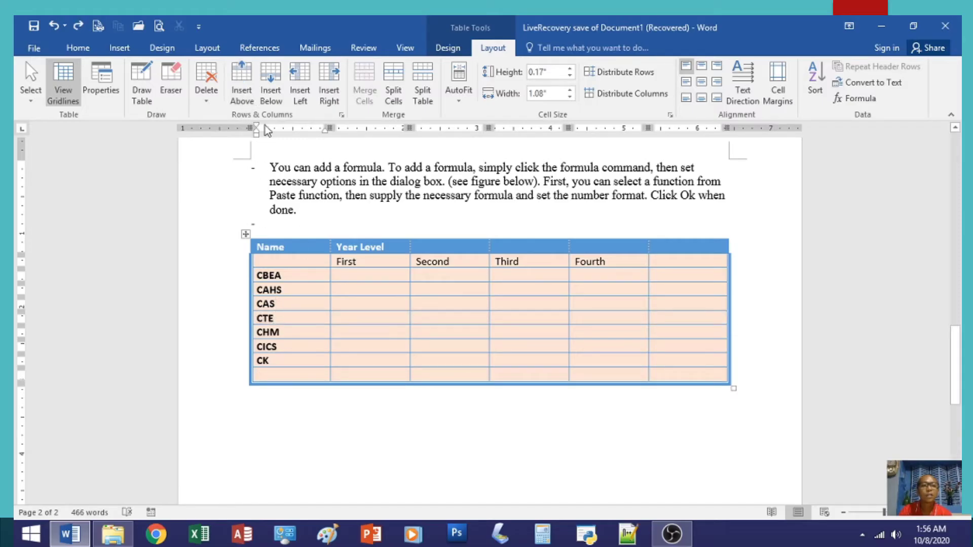
Insert a blank row below the CAS row.
click(272, 94)
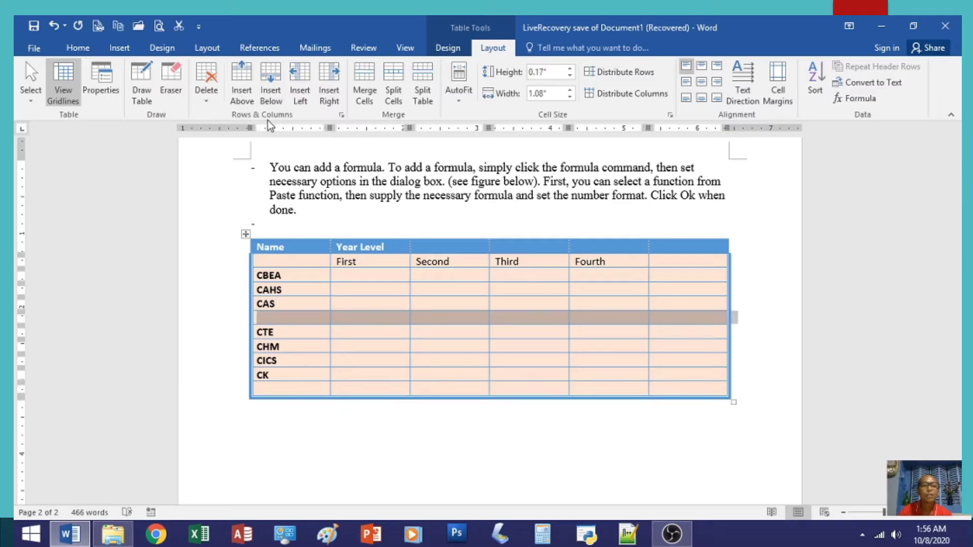
click(282, 337)
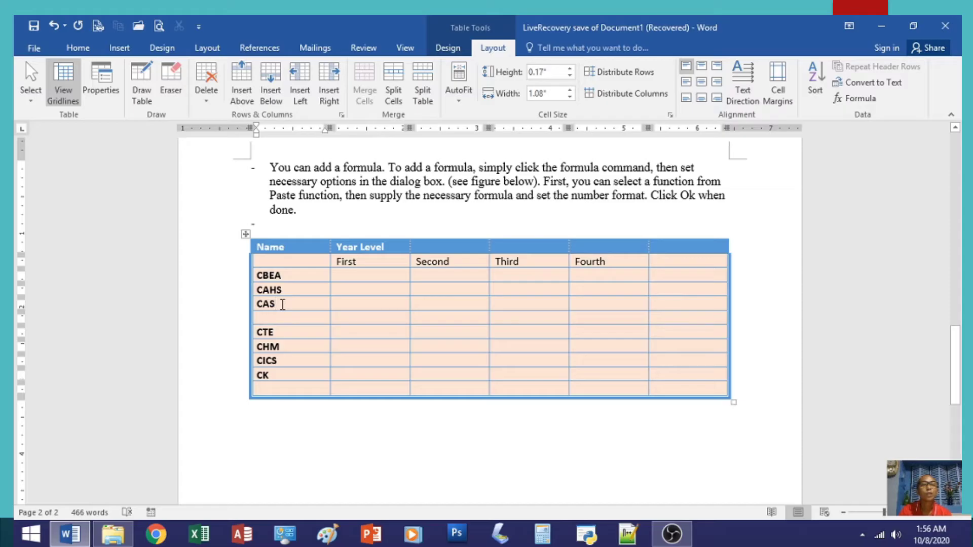
Insert a column between the Name column and the First column and label it Campus in the second row.
click(282, 304)
click(337, 276)
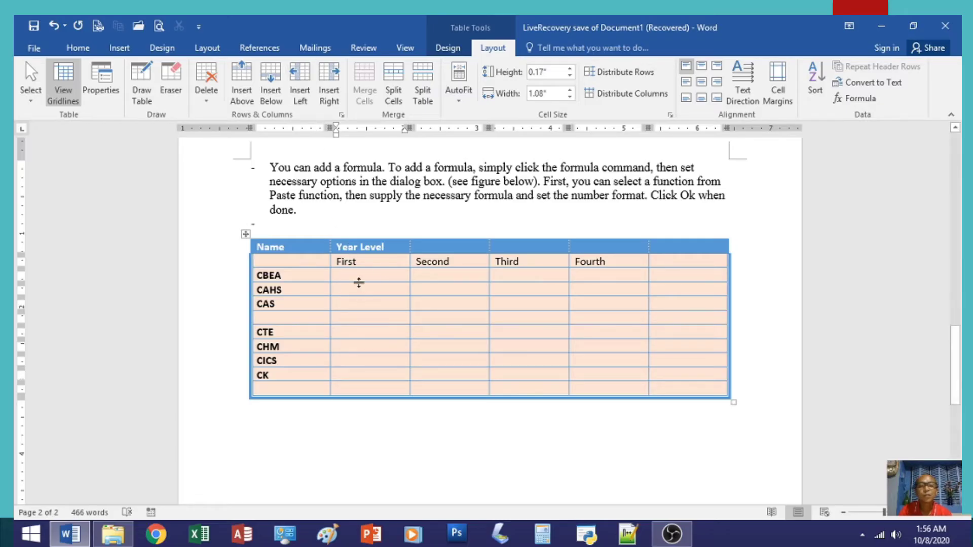
click(373, 288)
click(297, 89)
click(341, 264)
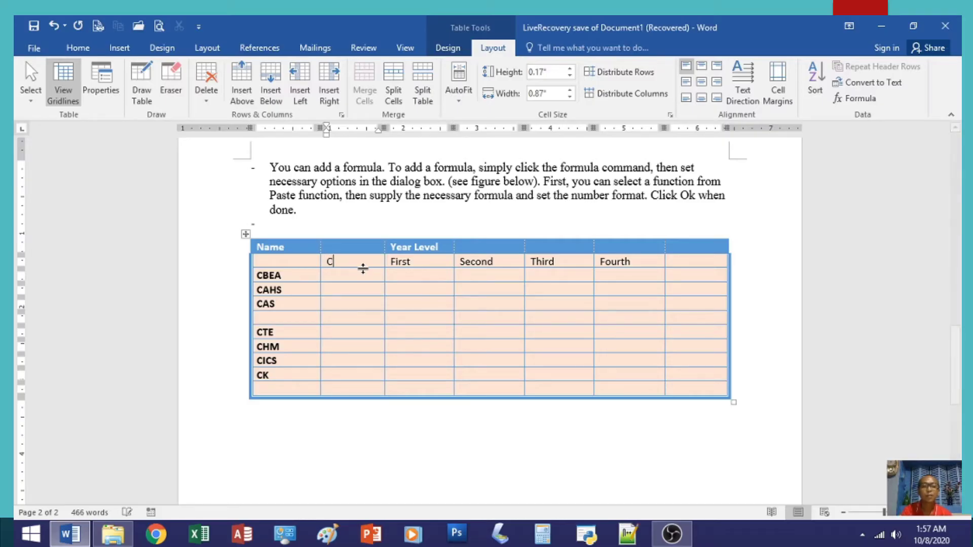
text(Campus)
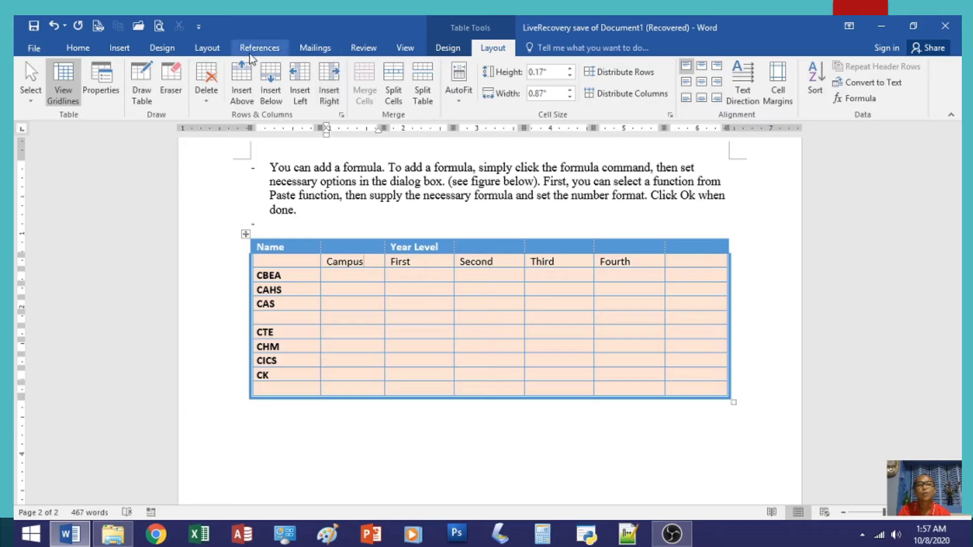
Merge the Year Level header cell across the First to Fourth columns and centre its text.
click(398, 319)
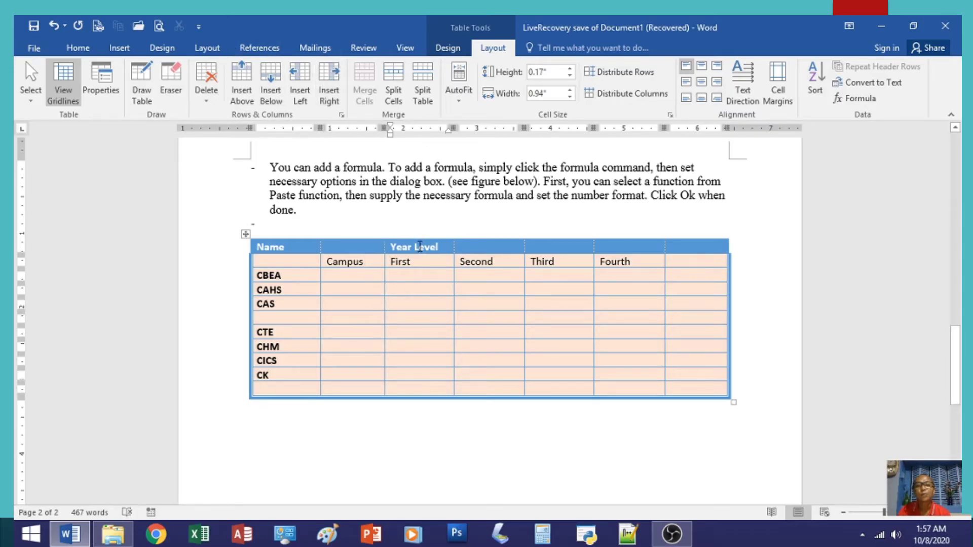
drag(420, 247, 611, 246)
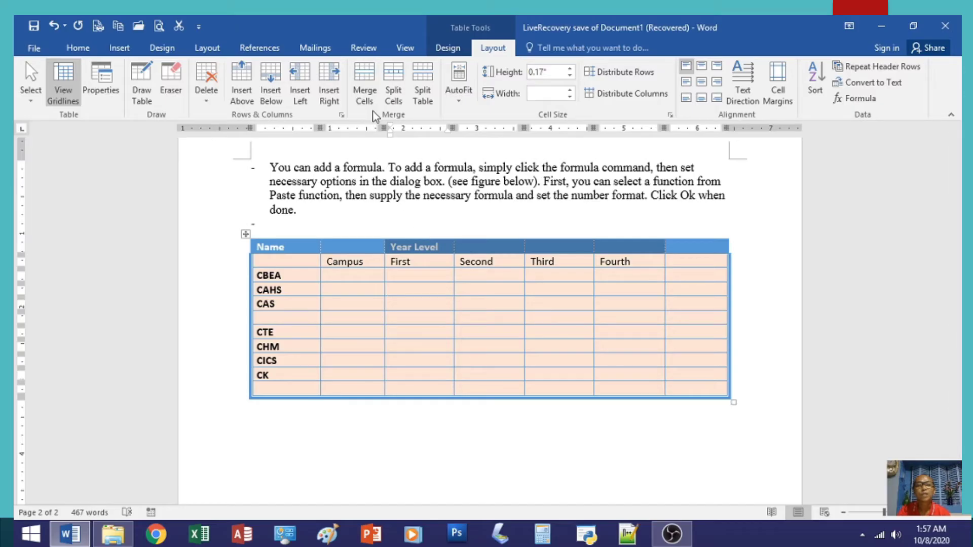
click(362, 84)
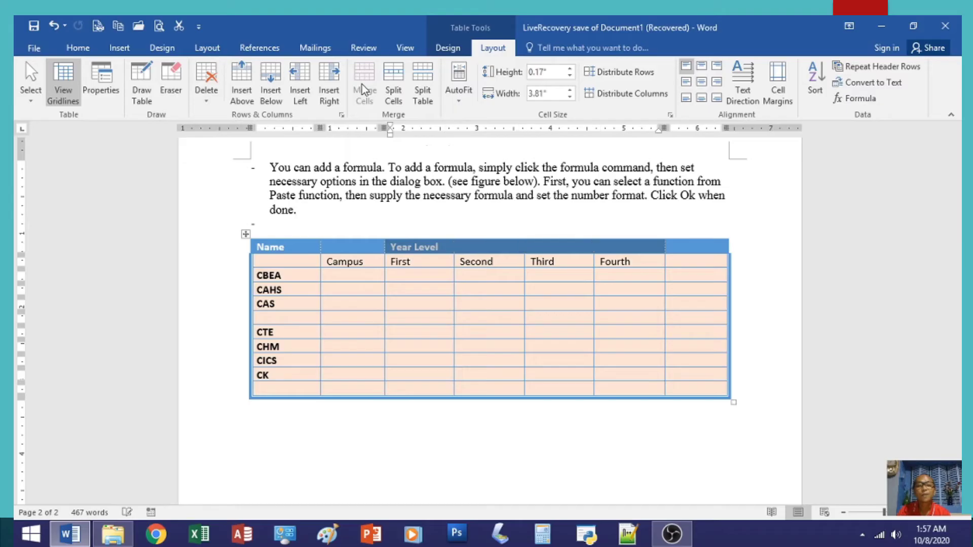
click(419, 250)
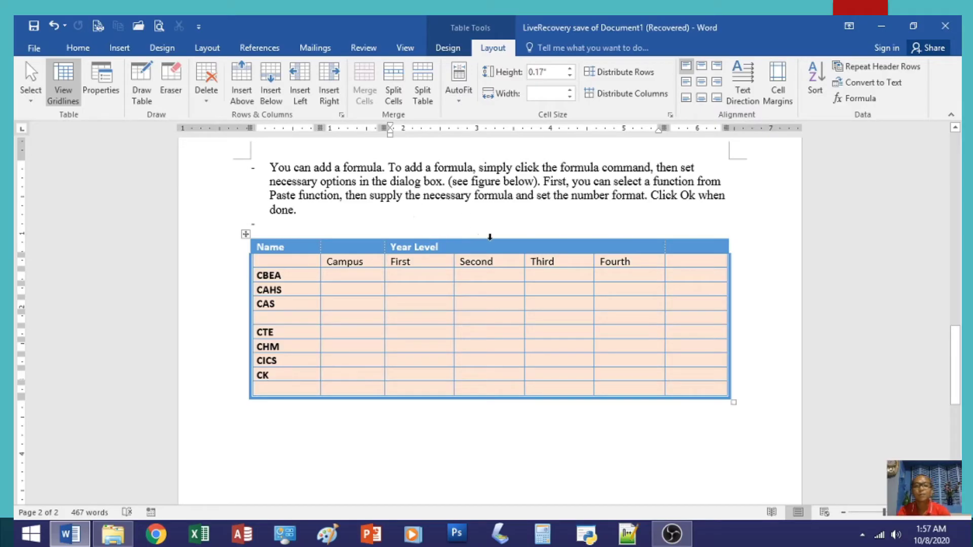
key(ctrl+e)
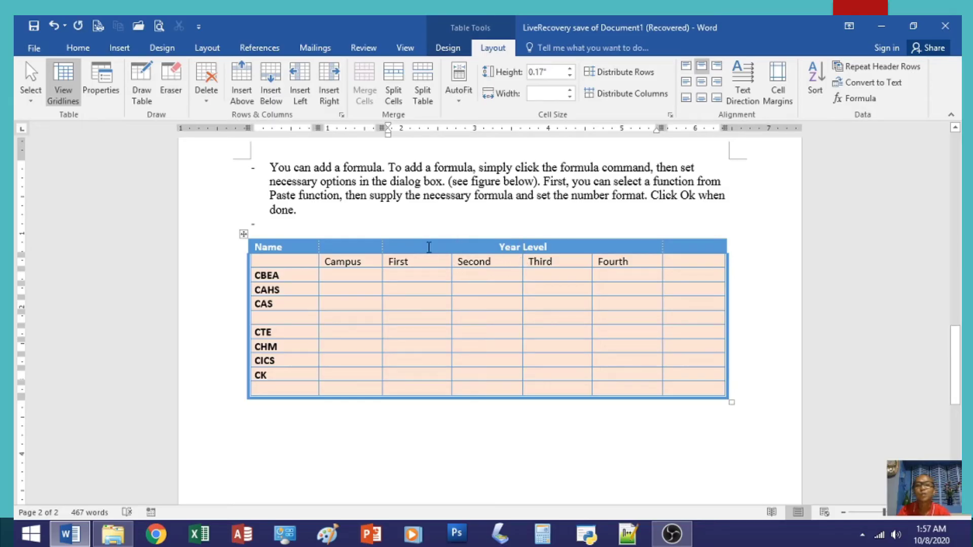
drag(416, 247, 552, 246)
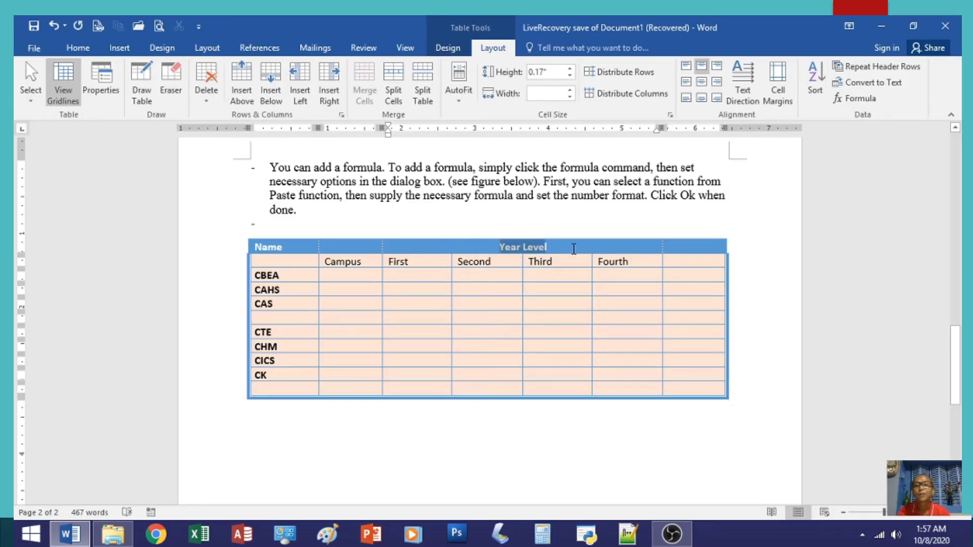
click(520, 272)
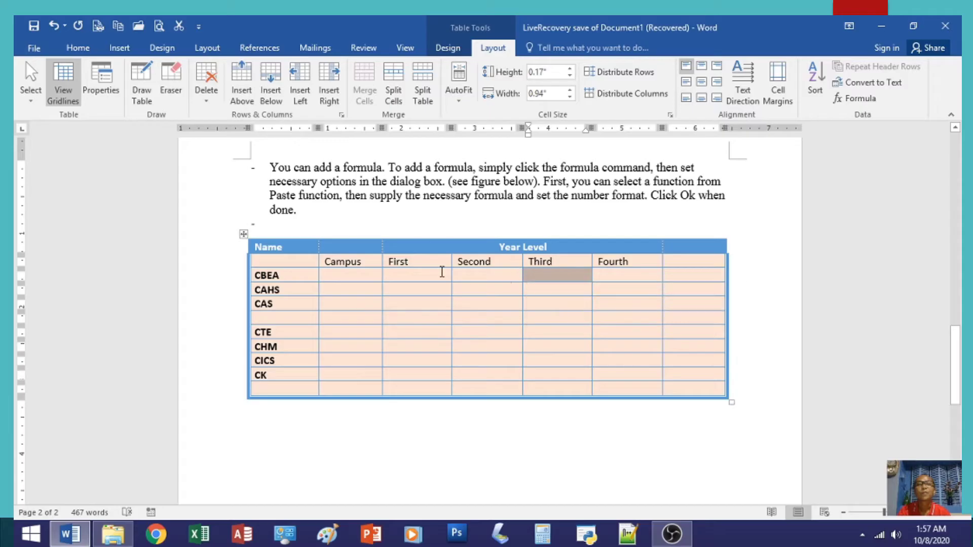
Split the blank cells under First into 2 columns and 9 rows, and undo the split.
click(407, 320)
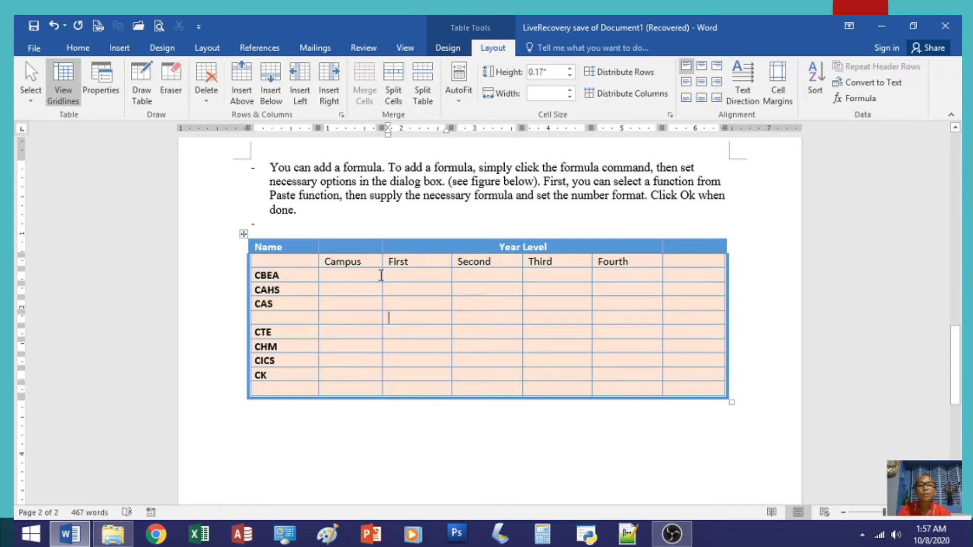
drag(397, 276, 420, 385)
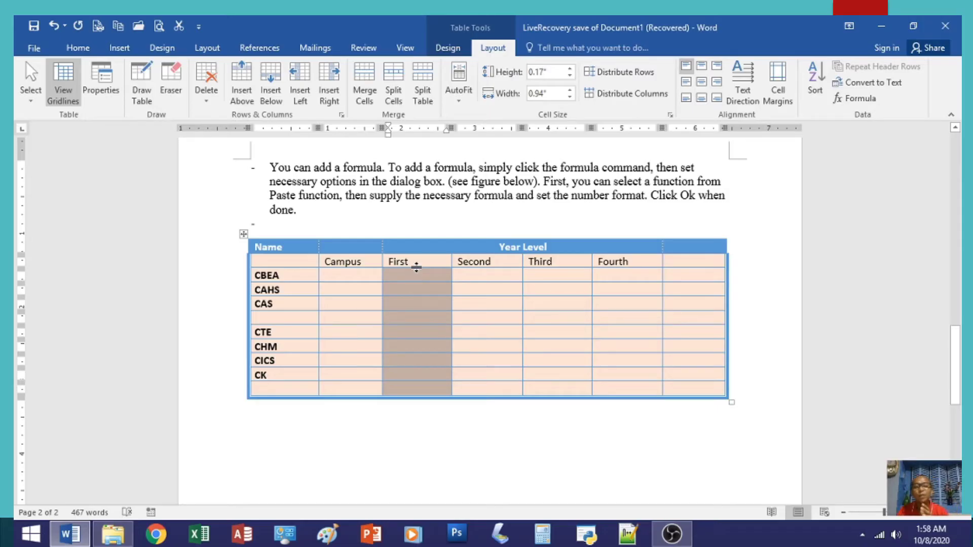
click(393, 95)
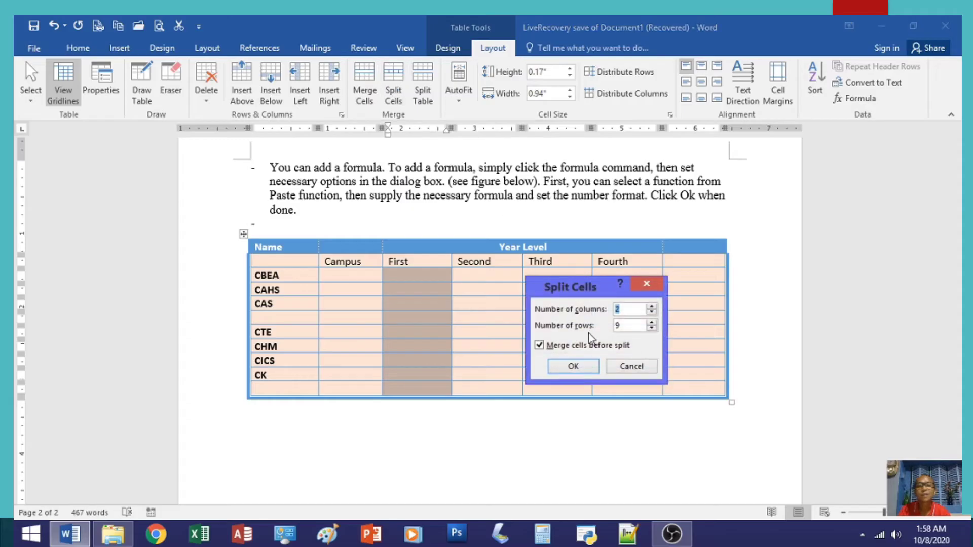
click(571, 366)
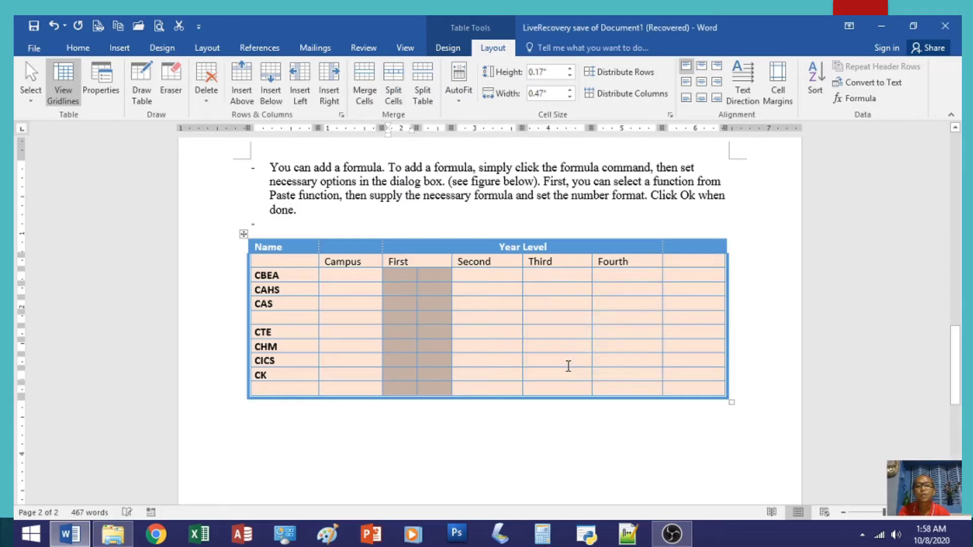
key(ctrl+z)
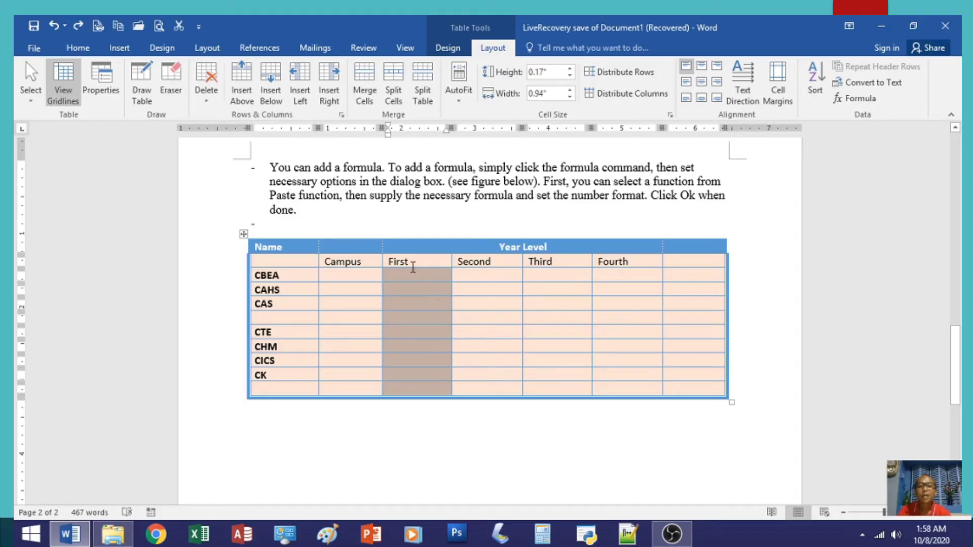
Split the blank cells under First through Fourth into 8 columns and 9 rows.
click(528, 351)
drag(437, 284, 610, 389)
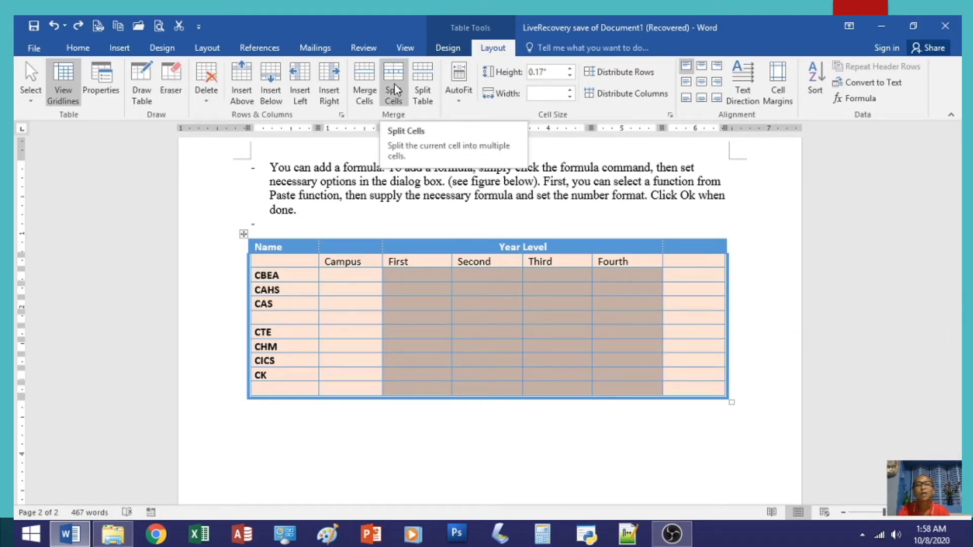
click(394, 90)
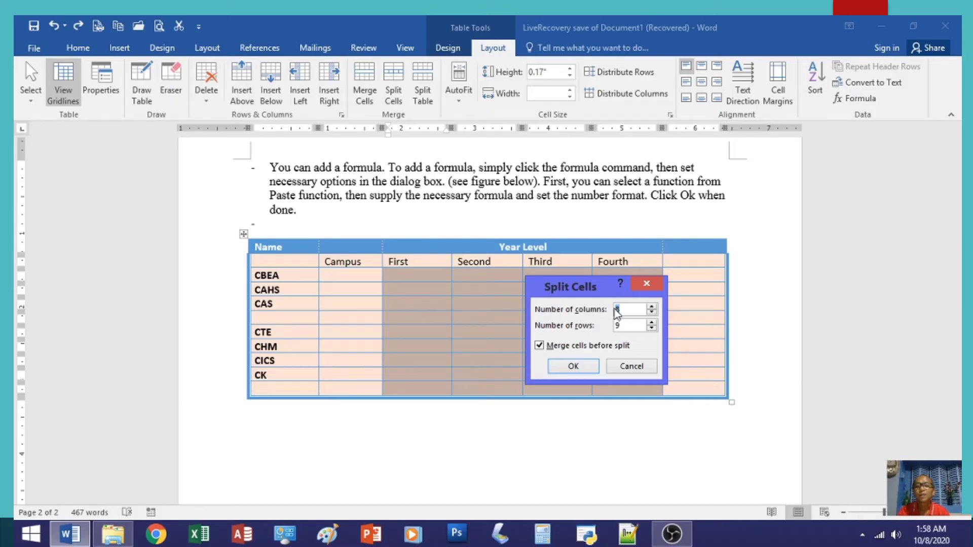
click(573, 367)
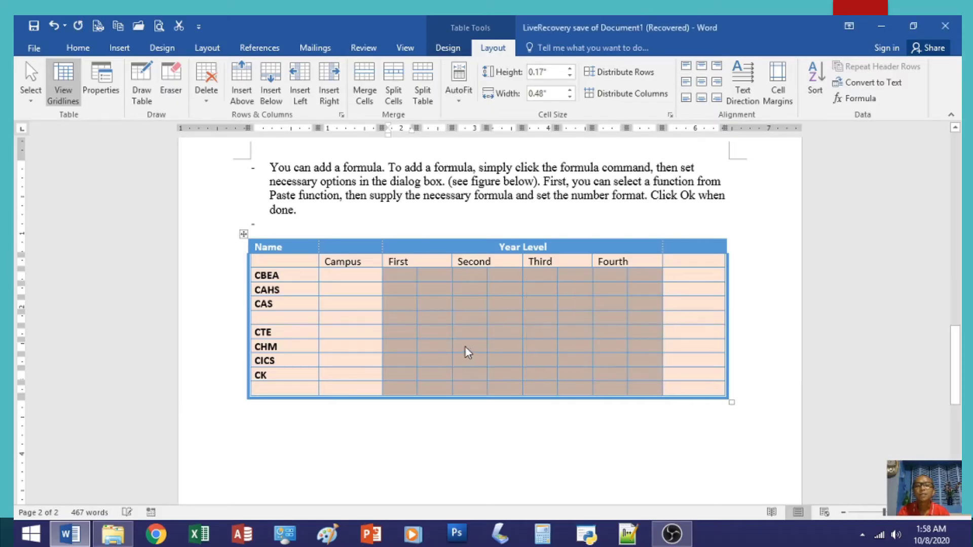
click(440, 347)
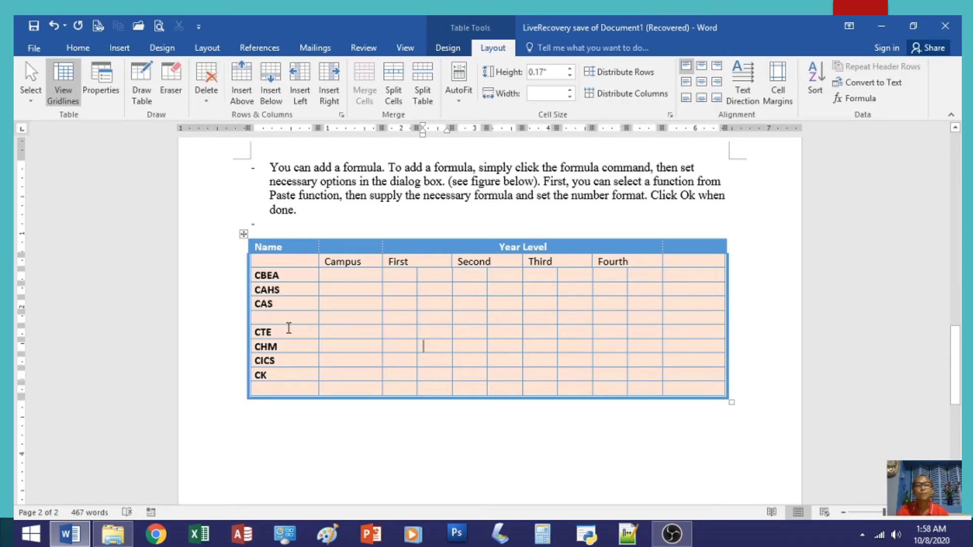
Insert a blank row above the CBEA row.
click(308, 274)
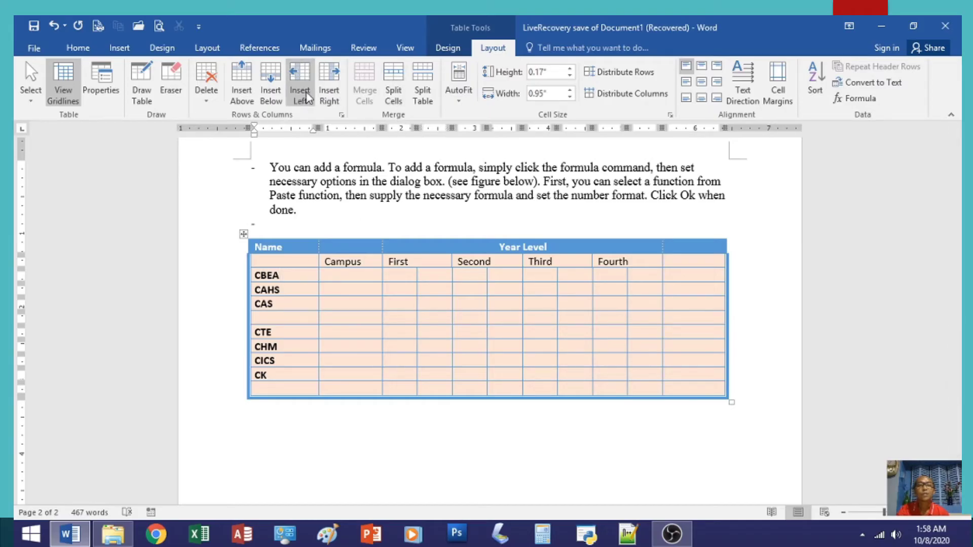
click(242, 81)
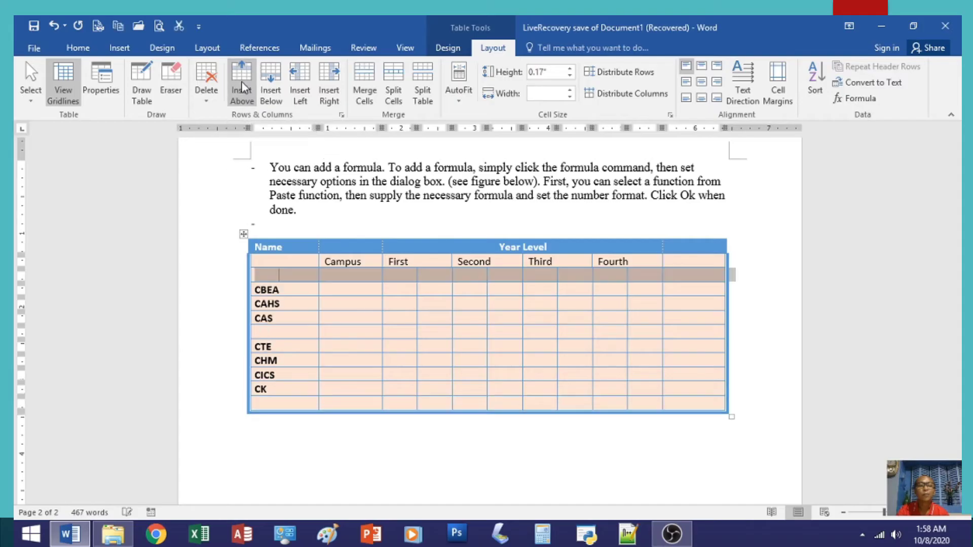
click(397, 350)
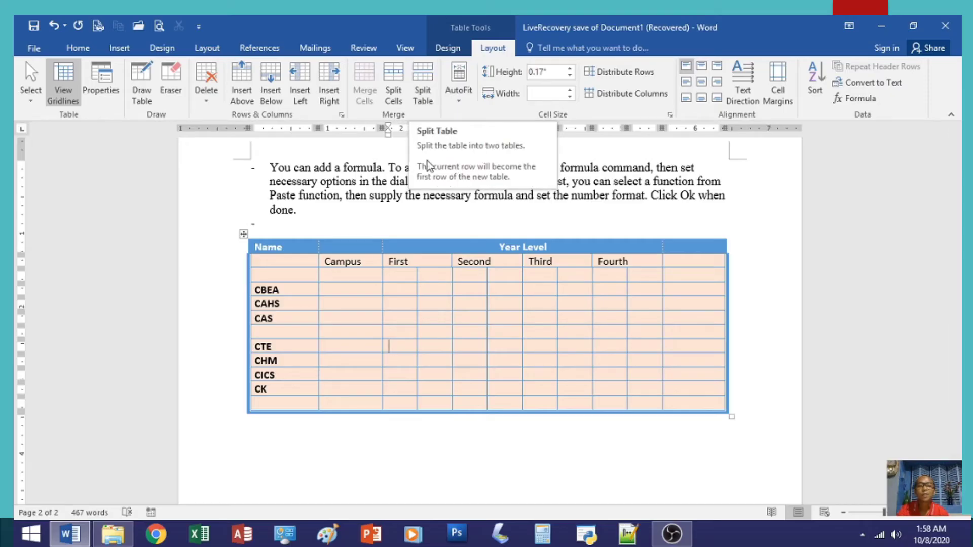
Split the table in two at the blank row below CAS, and undo the split.
click(292, 333)
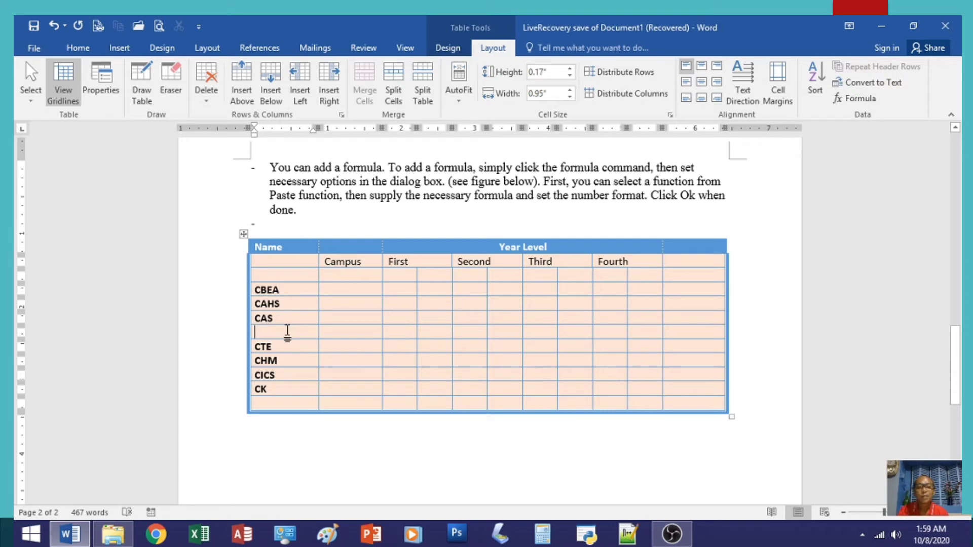
click(426, 99)
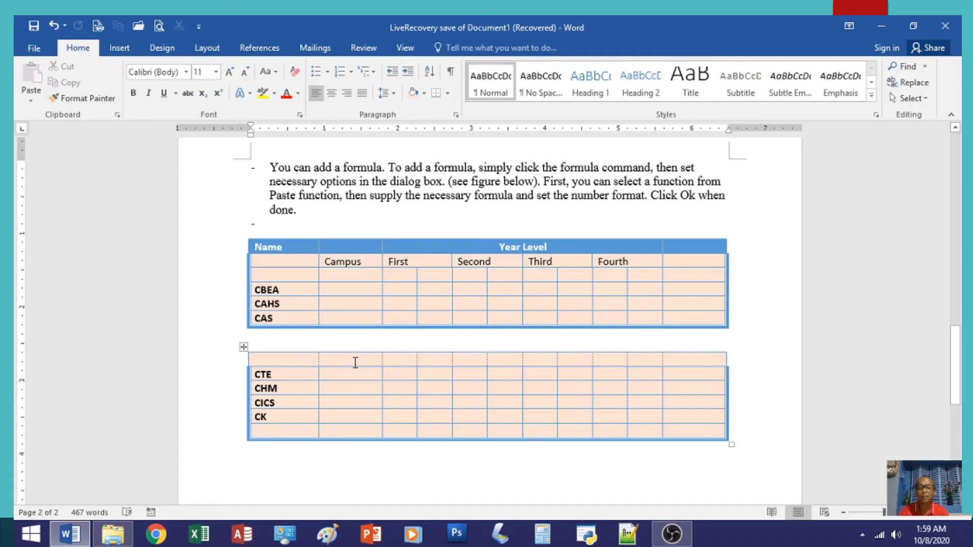
key(ctrl+z)
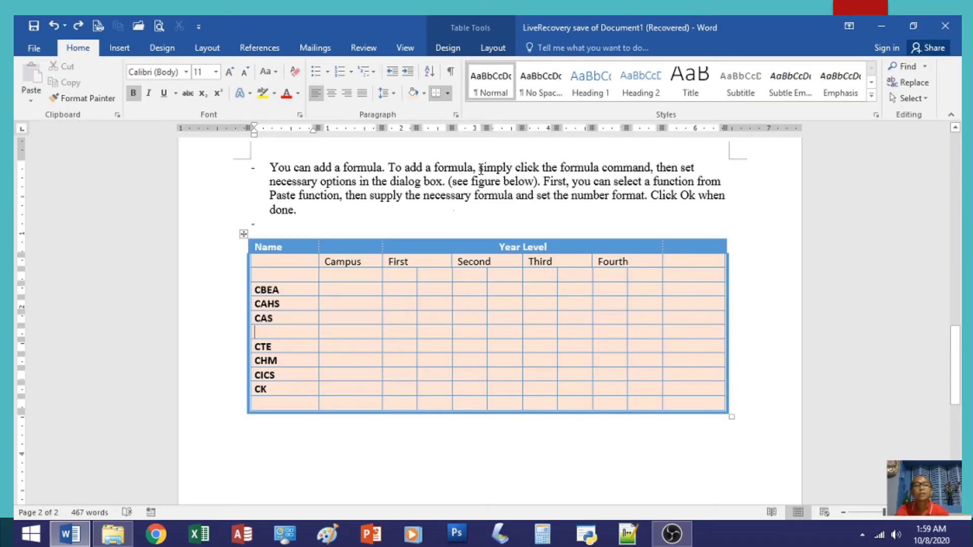
Delete the blank row between CAS and CTE.
click(500, 50)
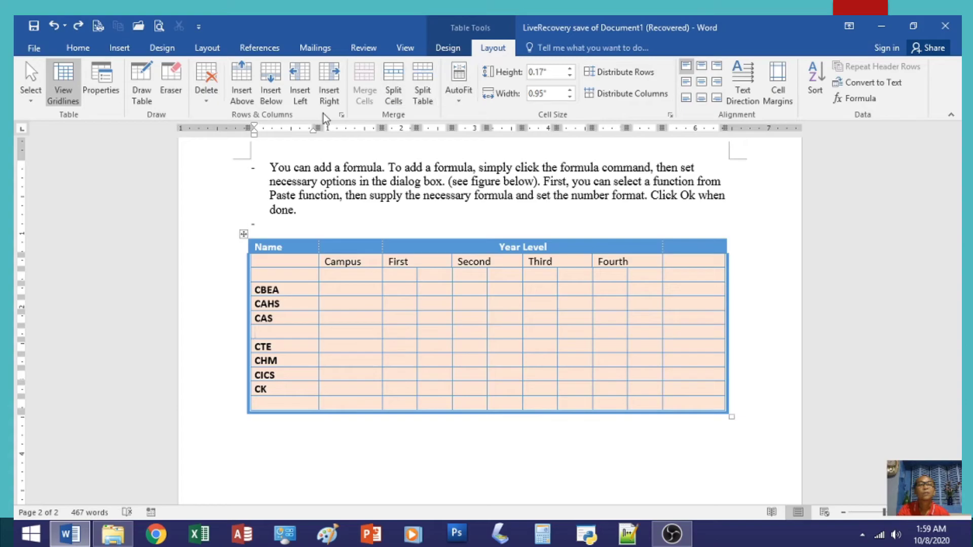
click(211, 87)
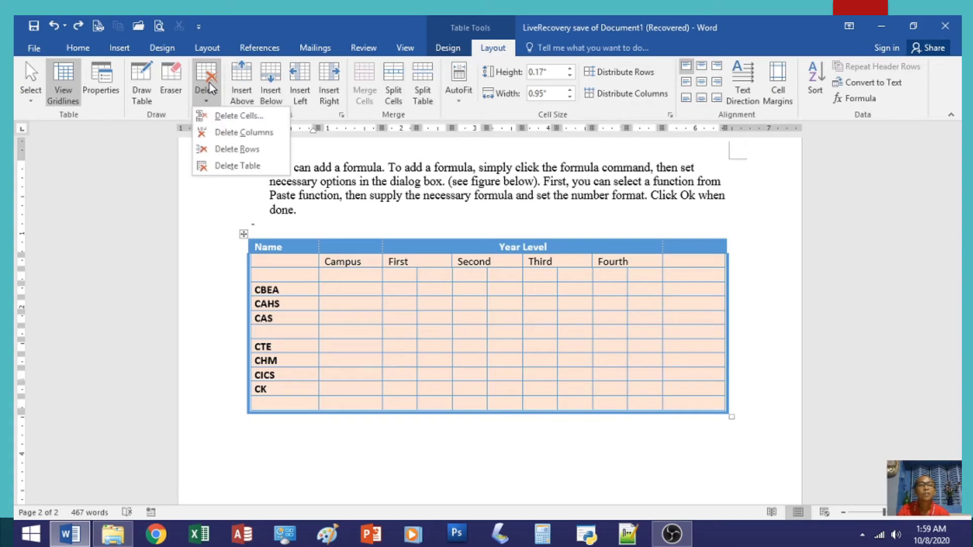
click(219, 150)
click(321, 340)
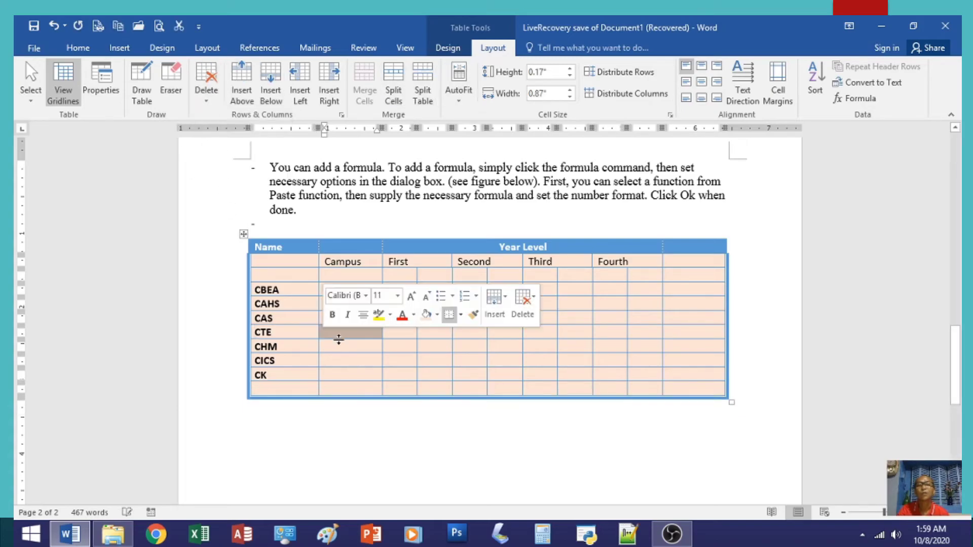
Set the width of the Name column to 1".
click(568, 358)
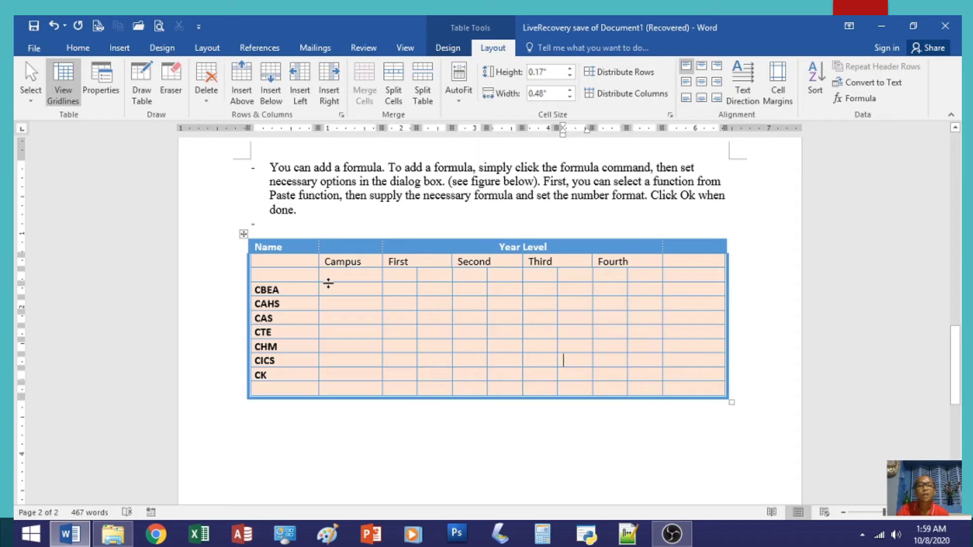
click(283, 276)
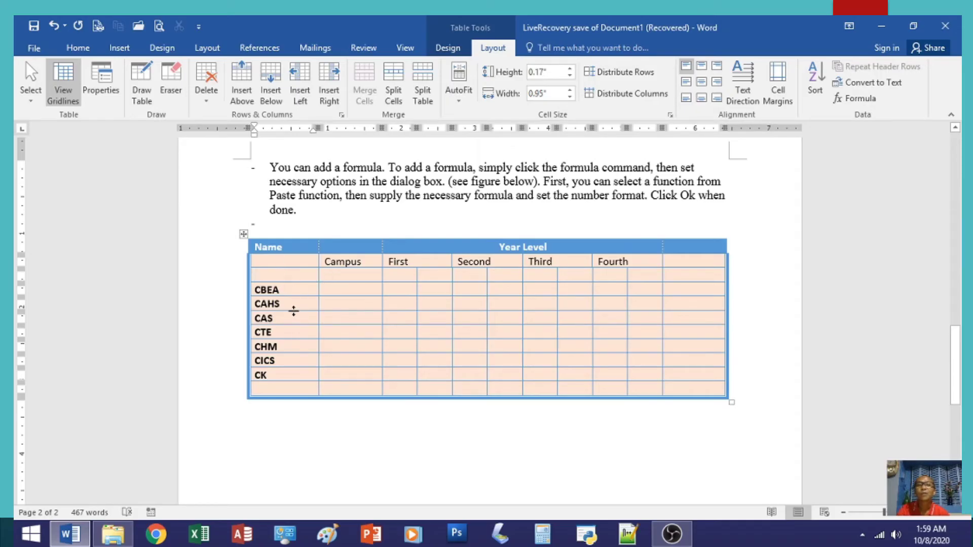
click(571, 91)
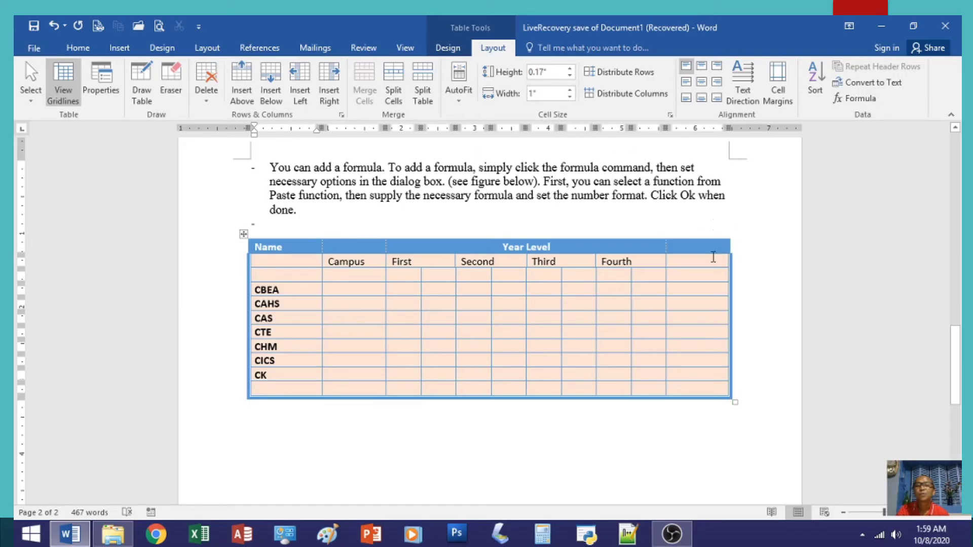
Set the width of the blank column after Fourth to 0.85".
click(696, 272)
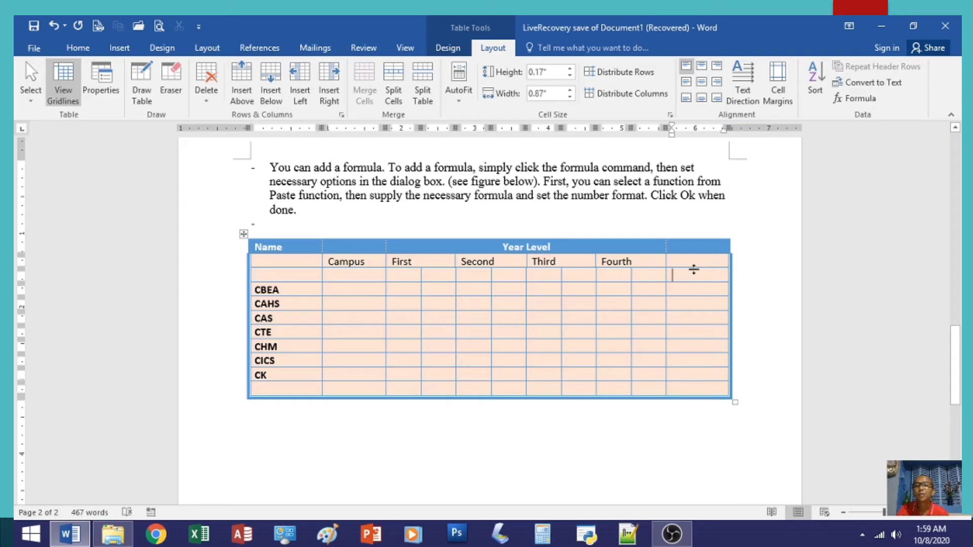
click(557, 96)
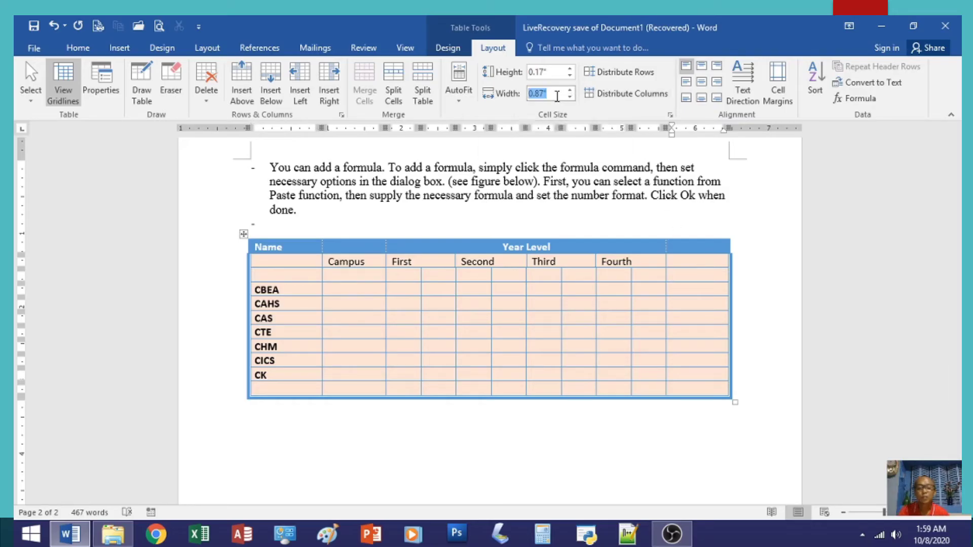
key(BackSpace)
text(.8)
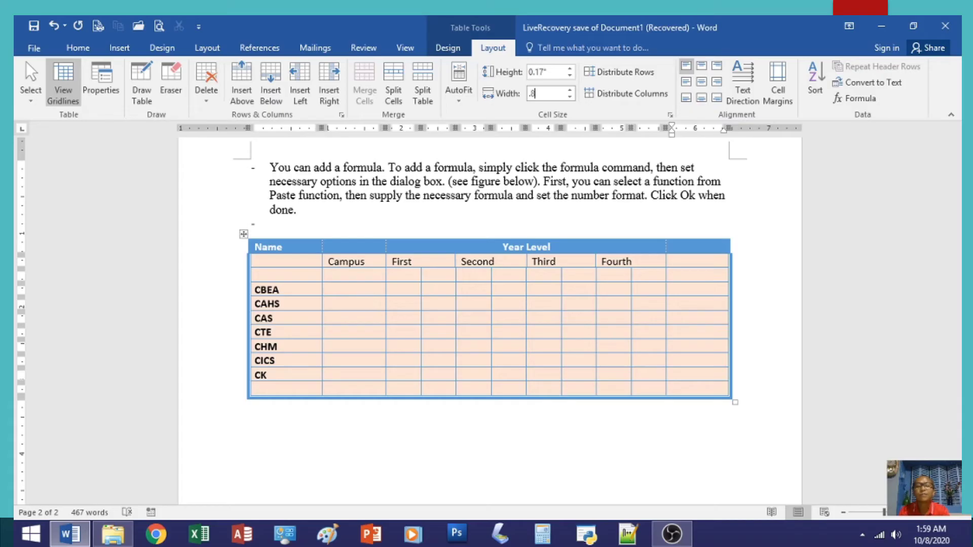
text(5)
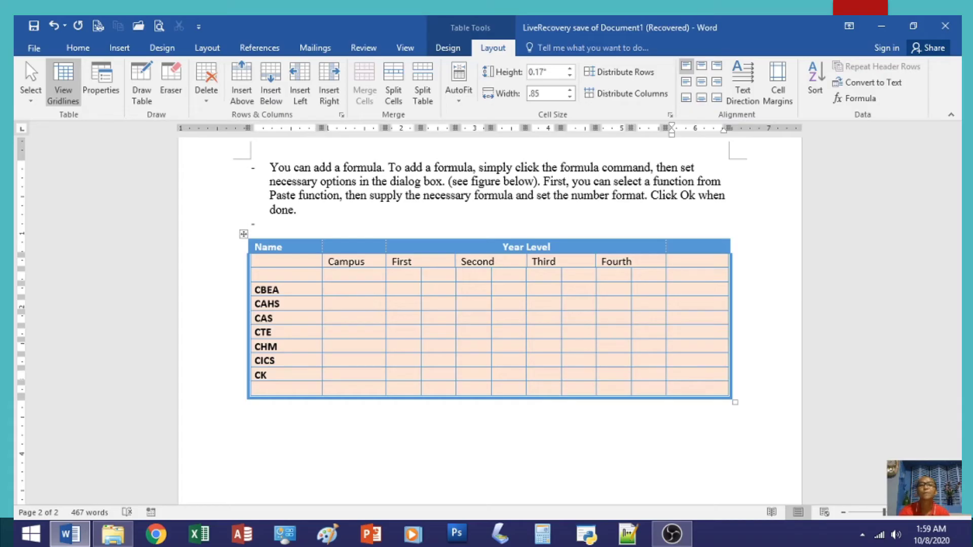
key(Return)
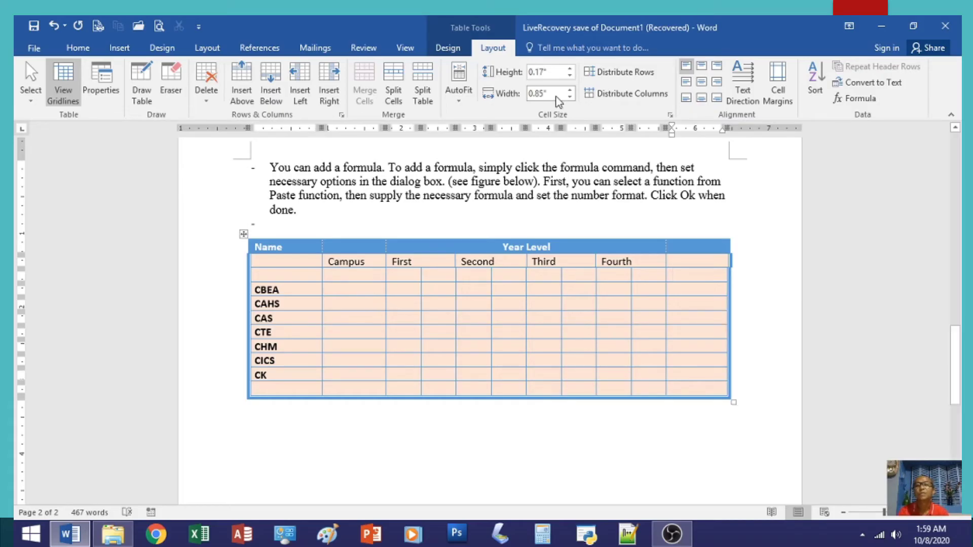
click(678, 253)
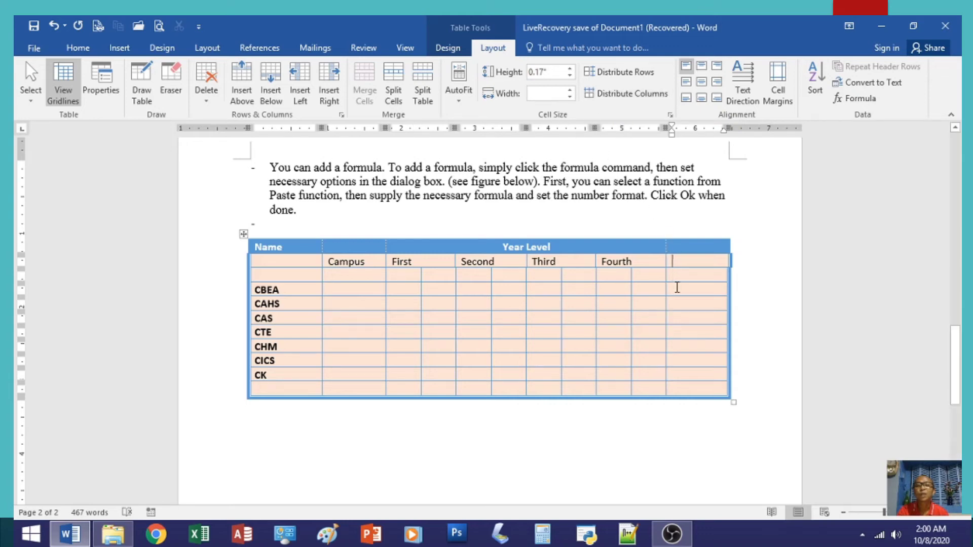
Distribute the first two columns evenly, from the Campus heading row down to the last row.
click(665, 334)
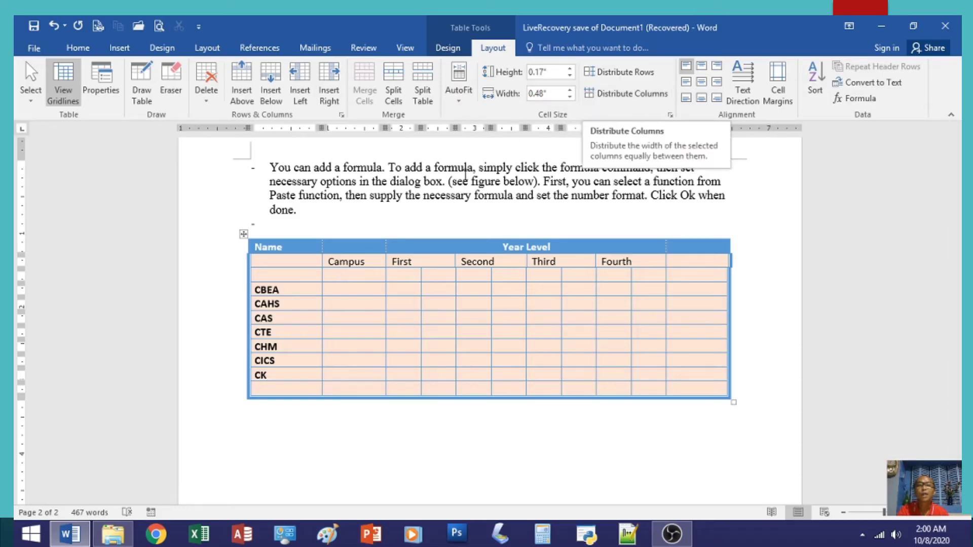
drag(298, 261, 338, 391)
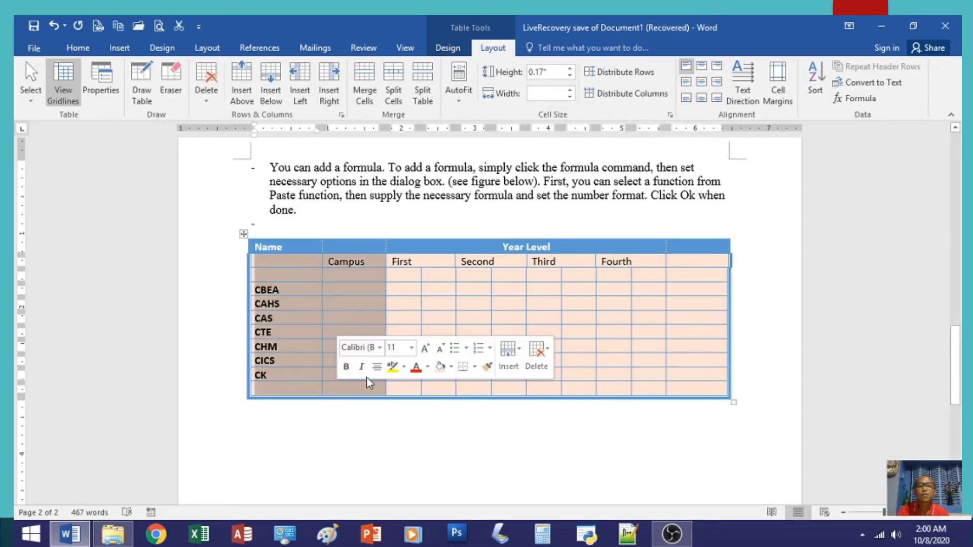
click(623, 100)
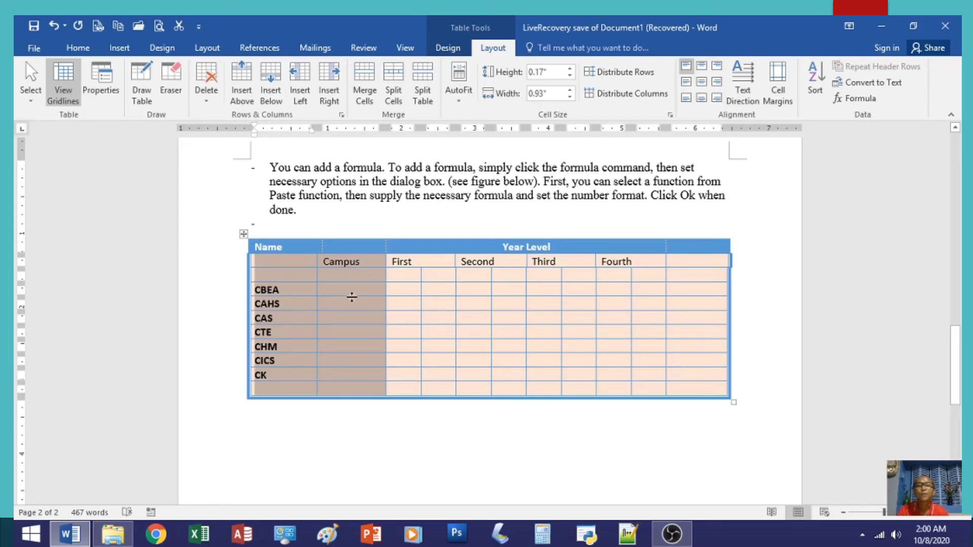
click(478, 321)
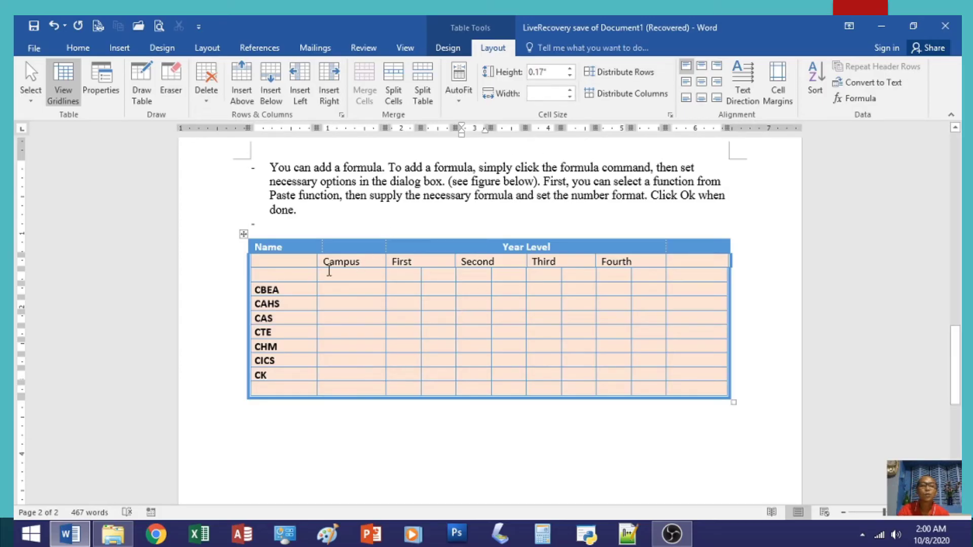
Enlarge the Campus heading row's height, and distribute all rows below the Year Level header evenly.
drag(259, 268, 260, 302)
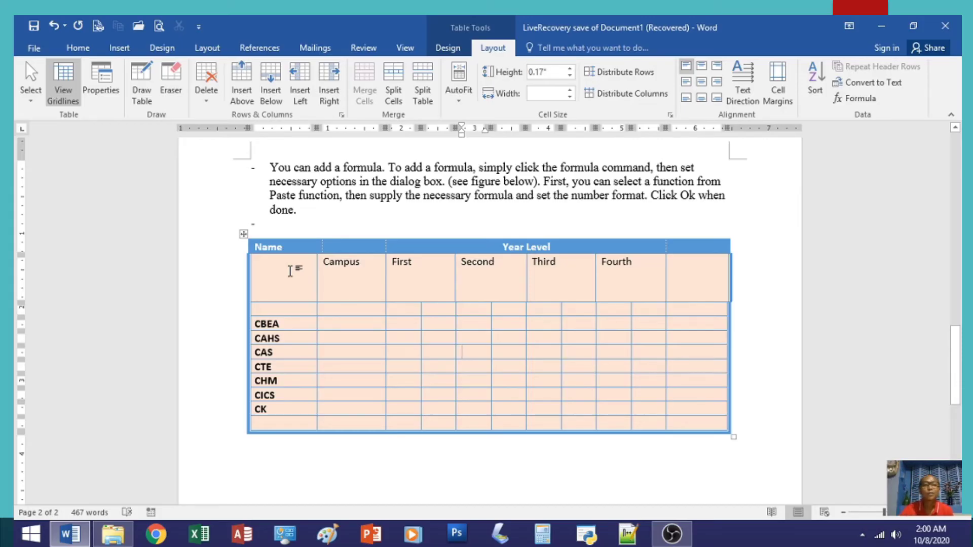
drag(290, 271, 683, 424)
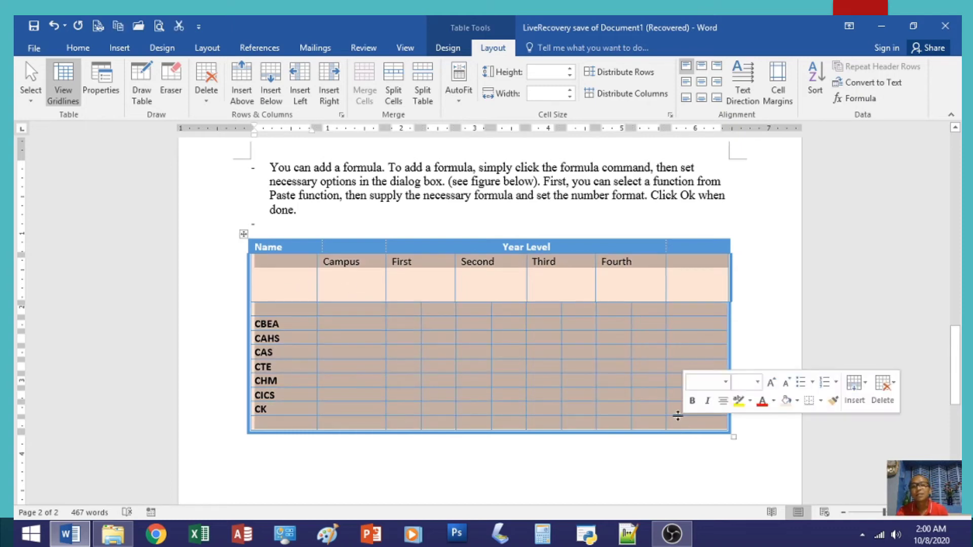
click(619, 76)
click(417, 312)
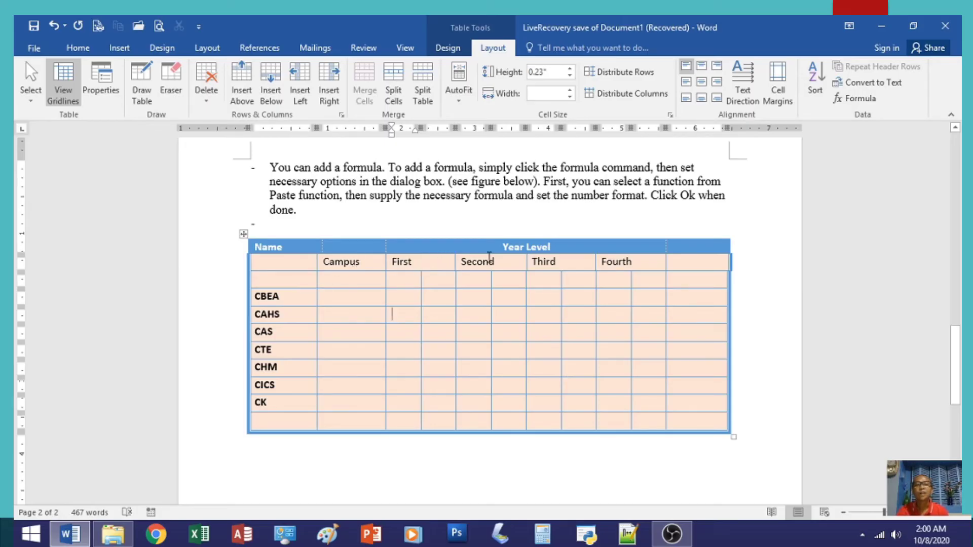
Increase the height of the row containing Campus and First to Fourth to about 0.41".
click(564, 248)
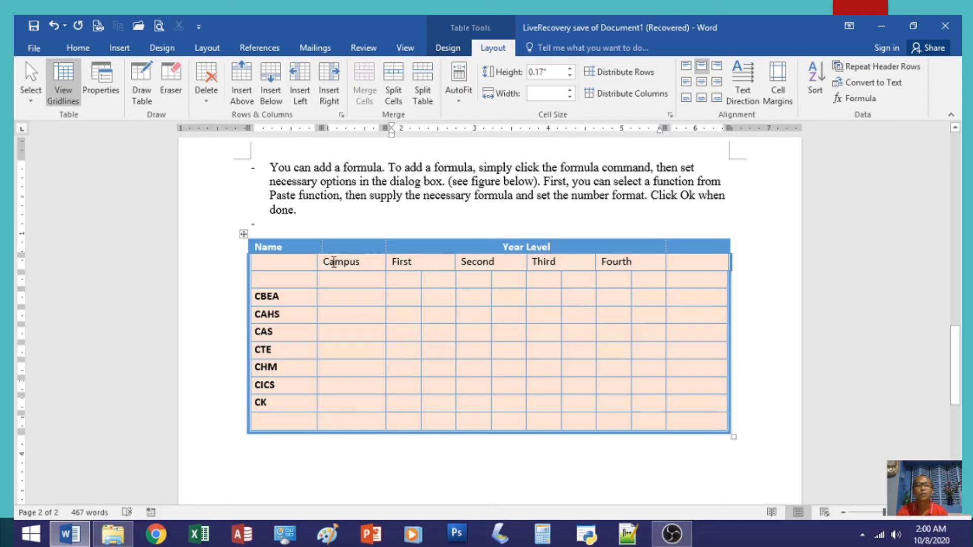
drag(259, 271, 259, 284)
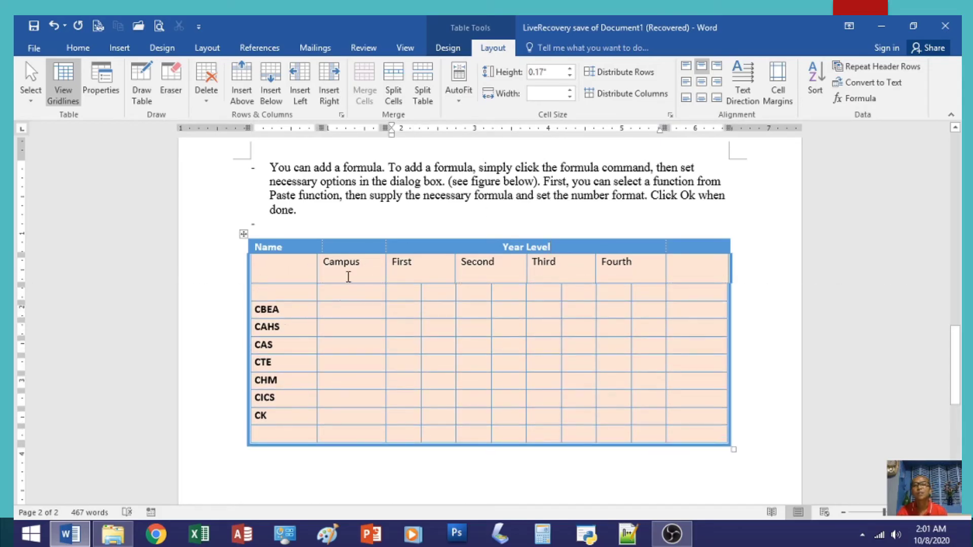
Try several cell alignments on the Campus to Fourth headings, and settle on centering them horizontally and vertically.
drag(348, 269, 678, 265)
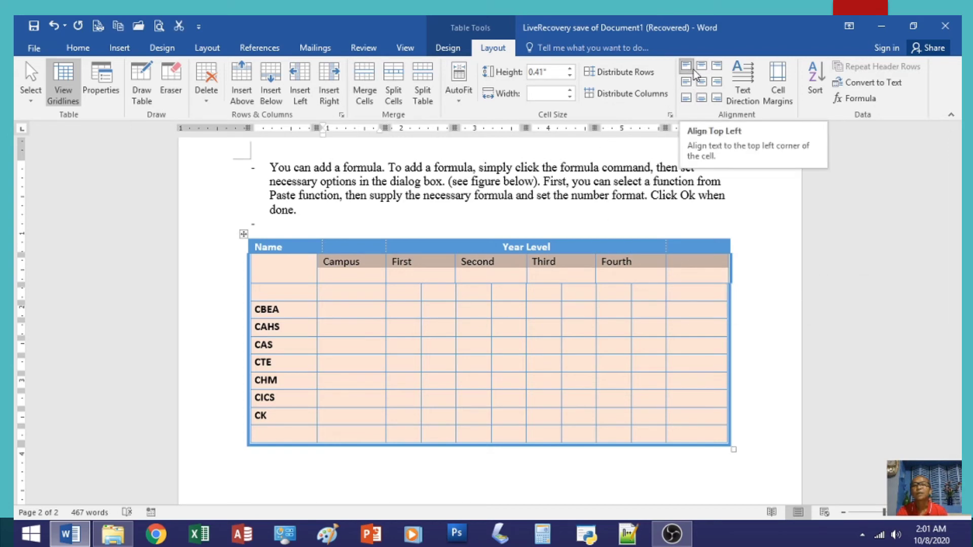
click(701, 68)
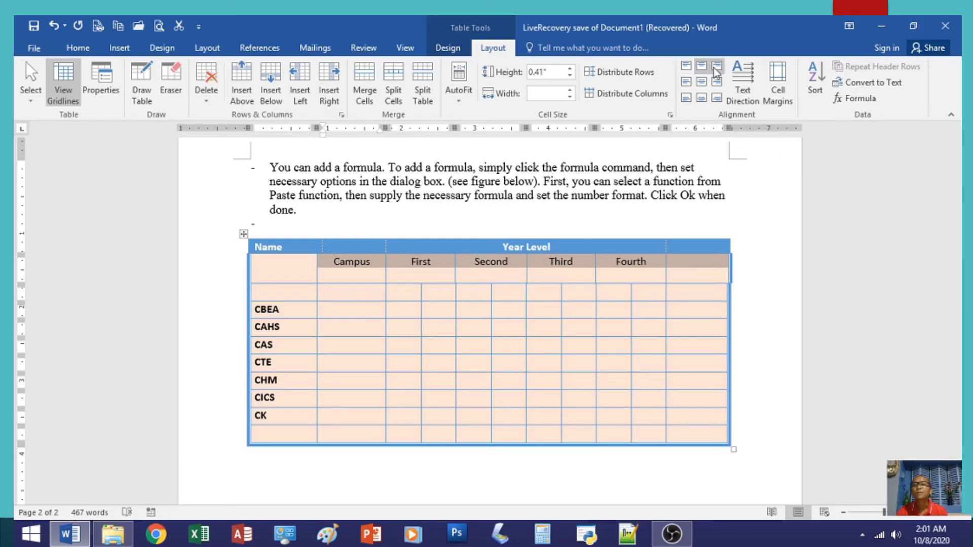
click(714, 68)
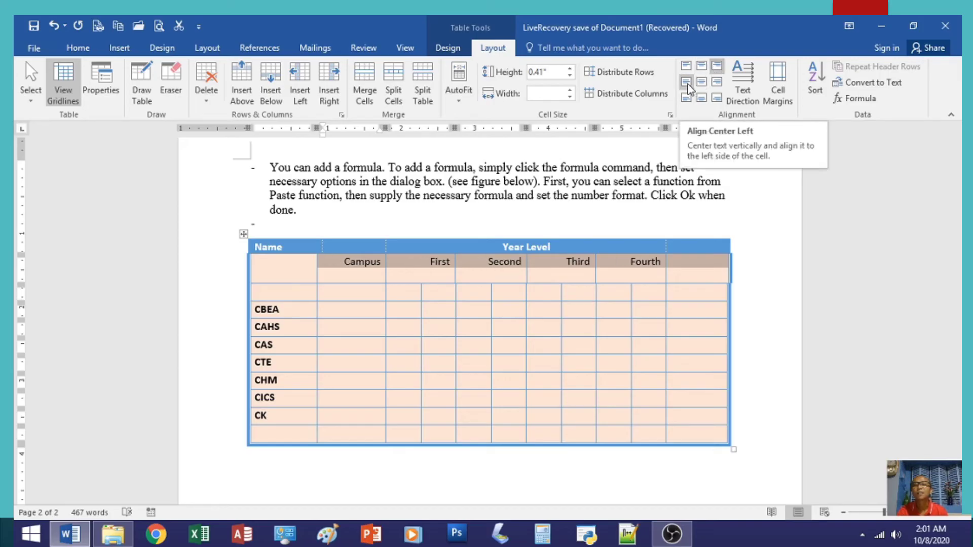
click(688, 86)
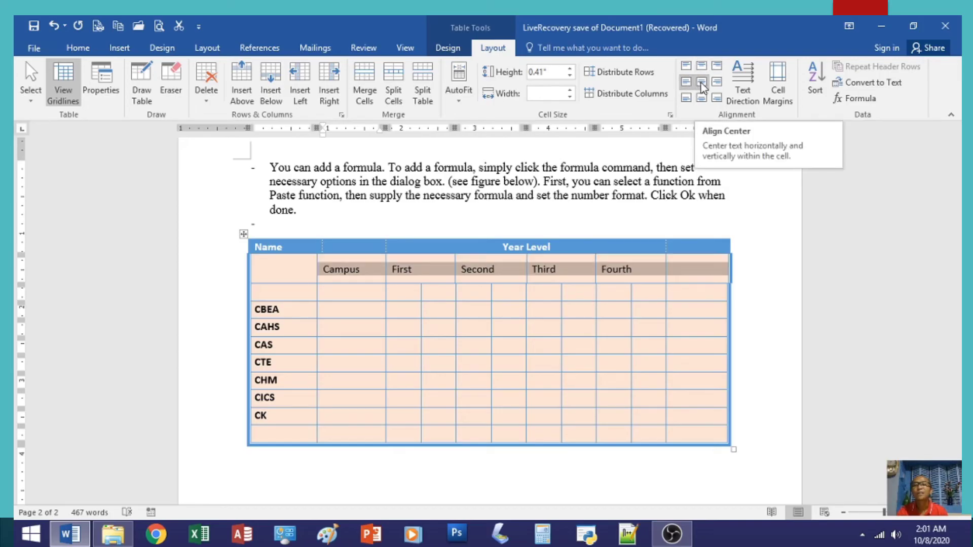
click(702, 84)
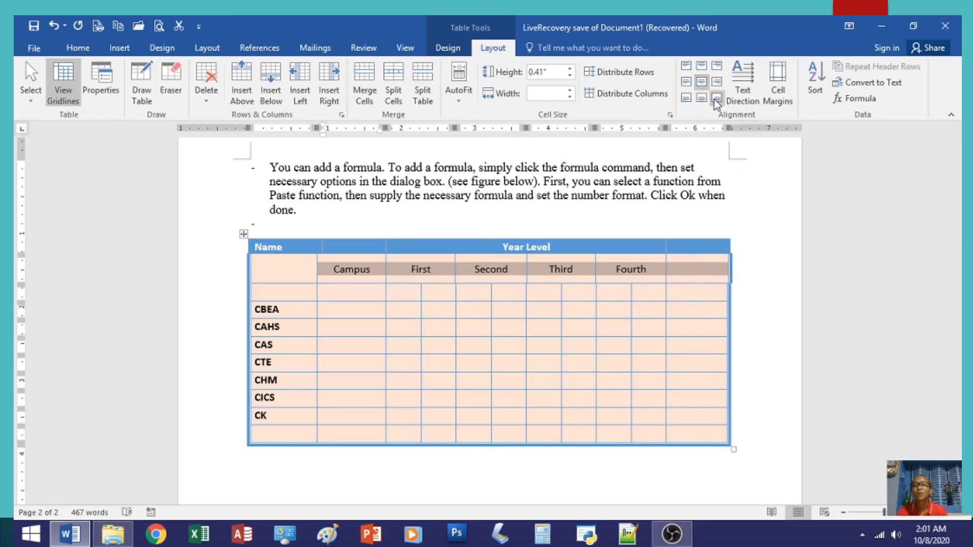
click(716, 98)
click(701, 99)
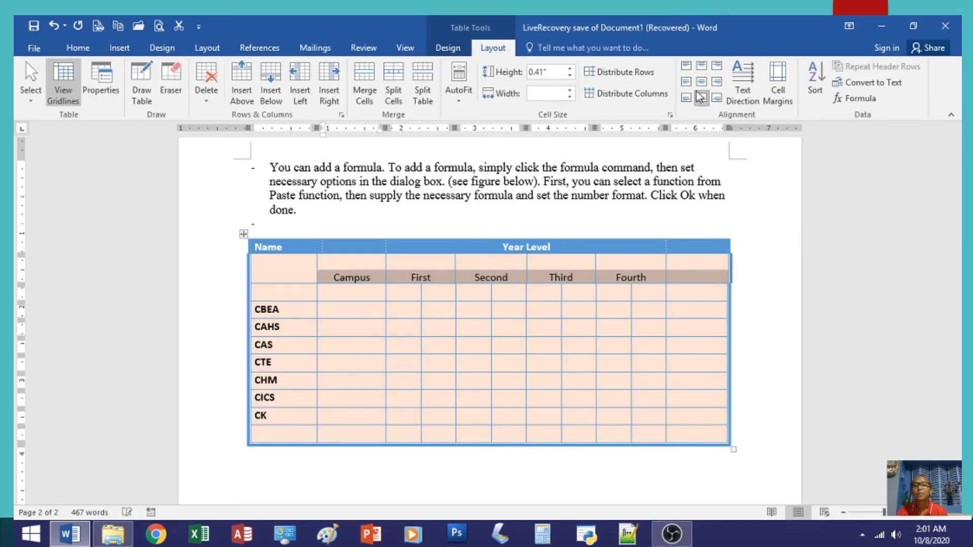
click(701, 85)
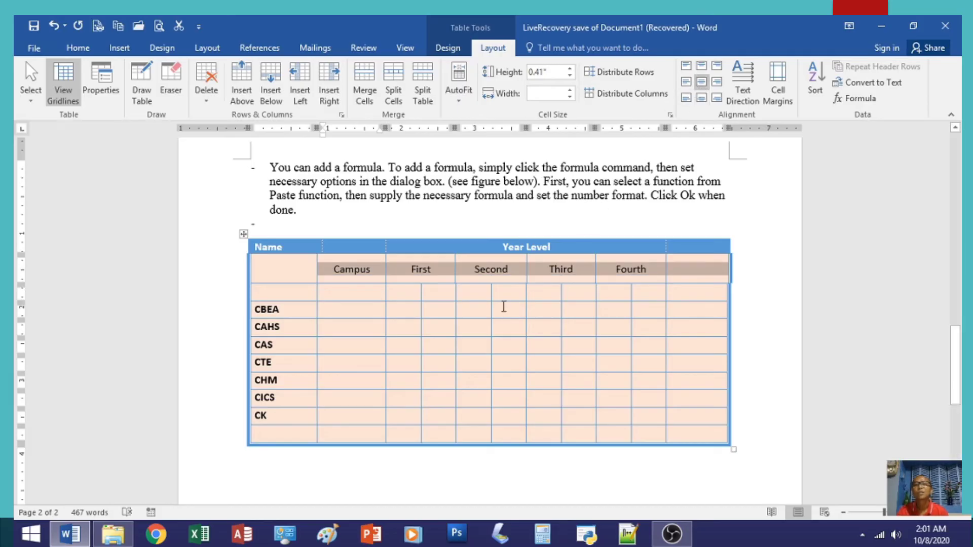
right_click(566, 320)
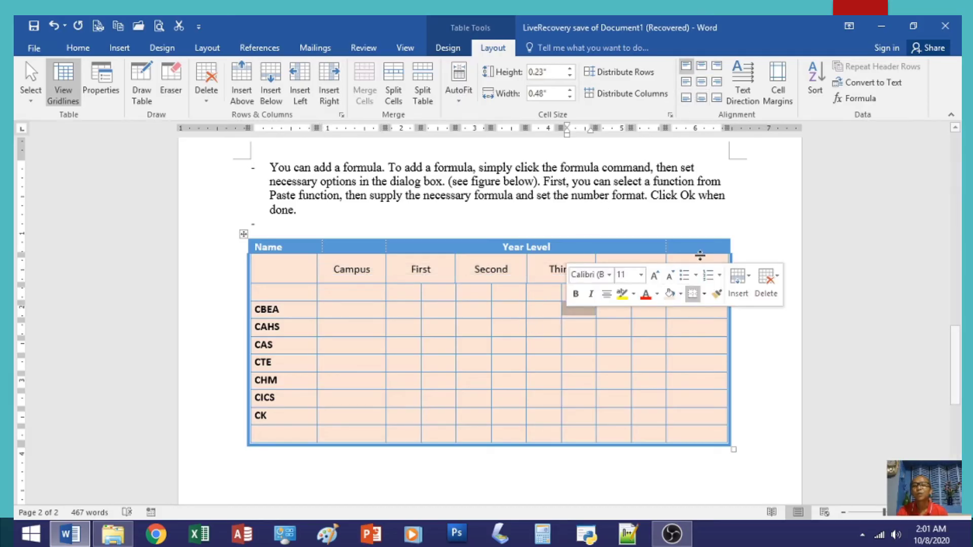
Narrow the Campus column and rotate its heading text to read vertically from bottom to top.
click(343, 311)
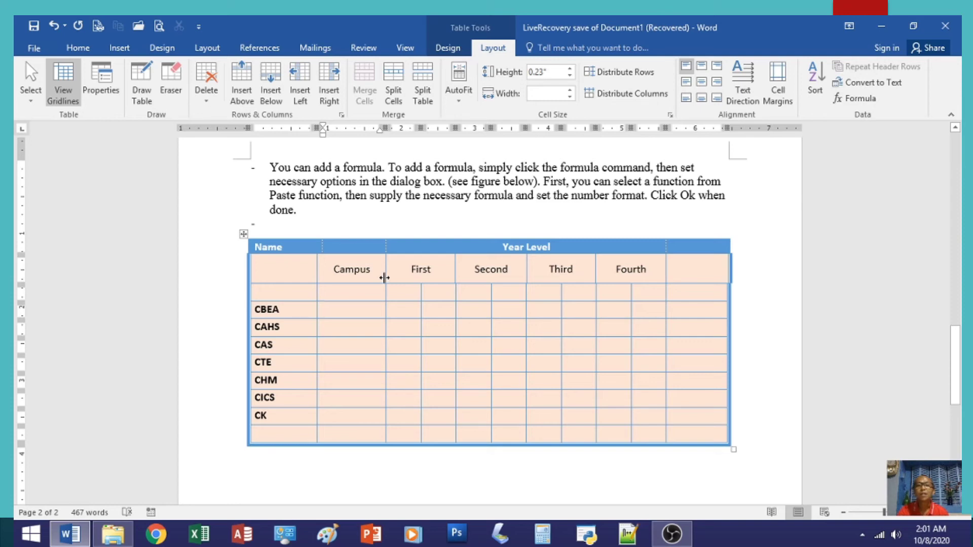
drag(384, 278, 353, 280)
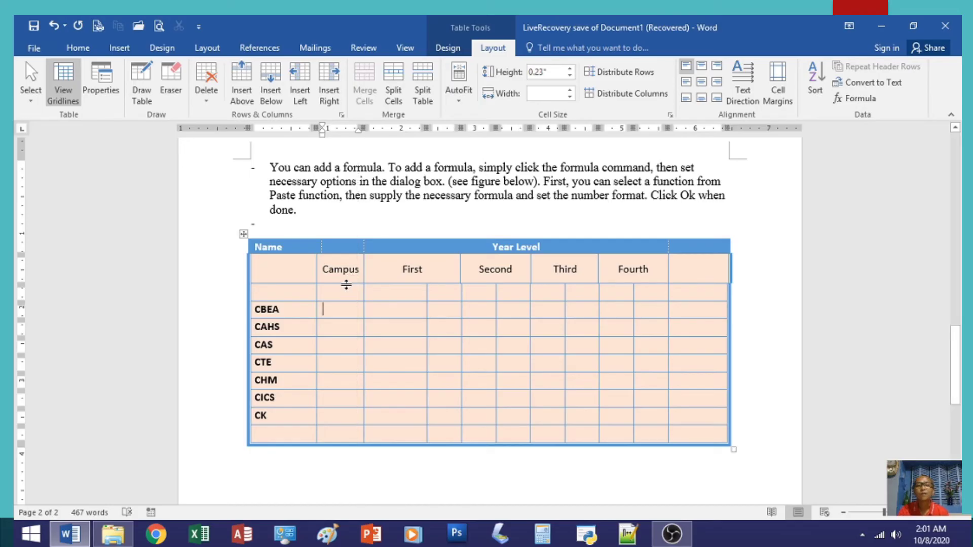
click(335, 269)
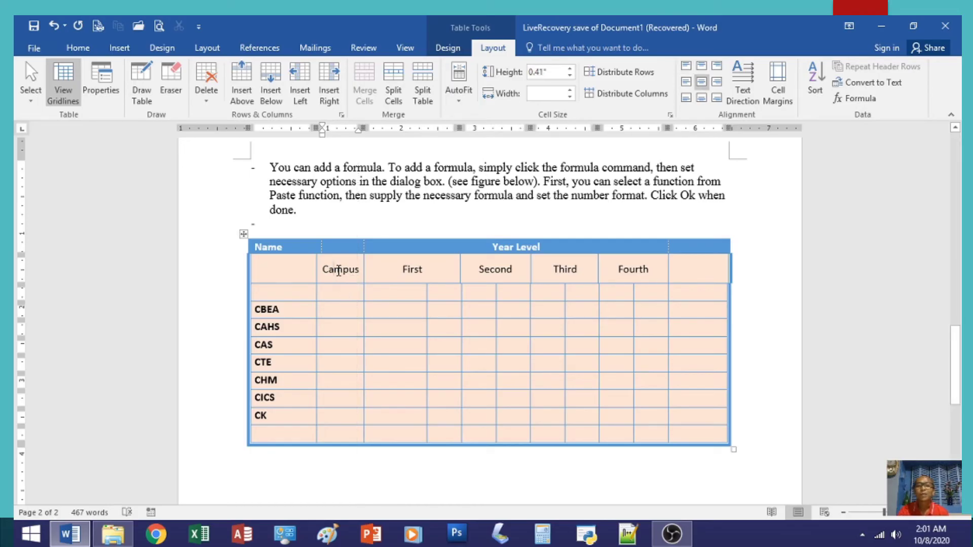
click(741, 88)
click(741, 87)
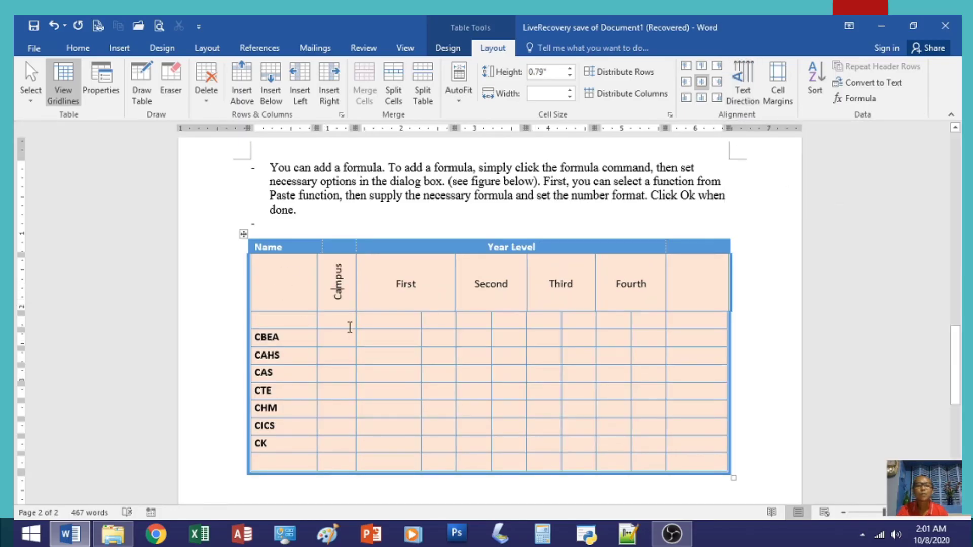
drag(355, 324, 476, 355)
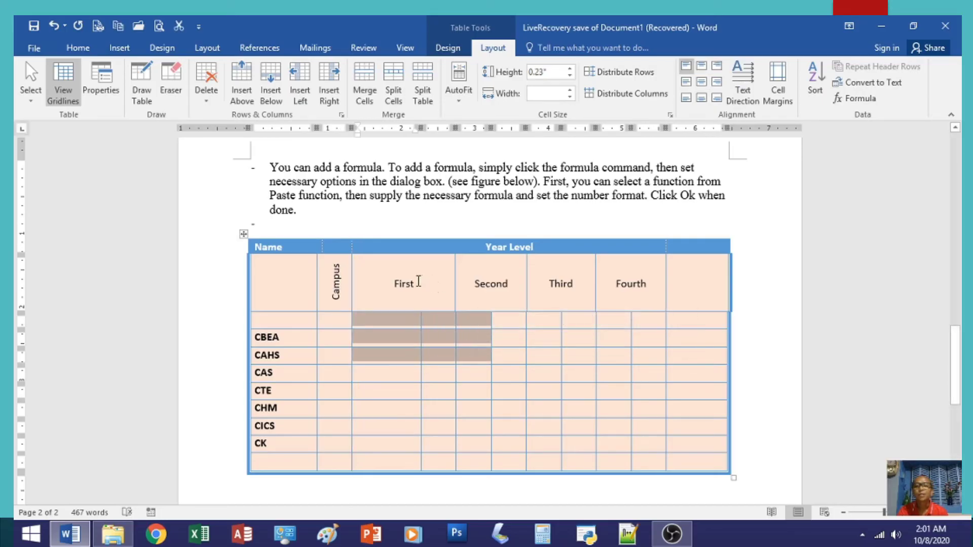
Distribute the First to Fourth headings and the cells beneath them evenly, and align the upper rows' outer edge with the table.
drag(419, 276, 639, 264)
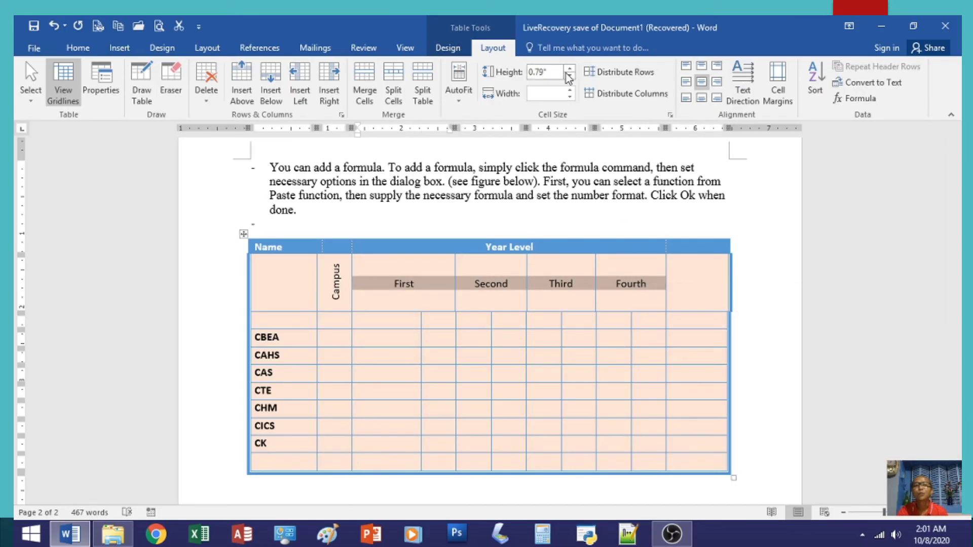
click(607, 92)
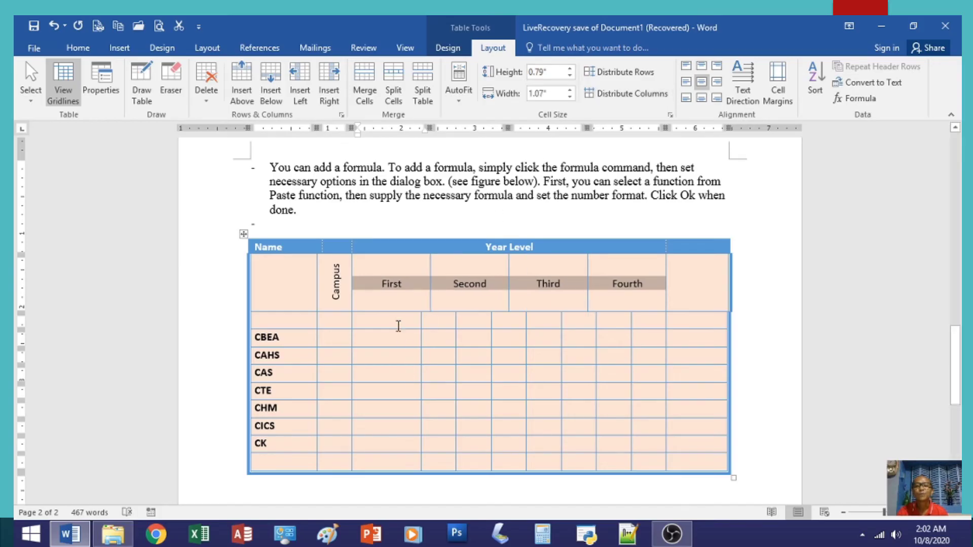
drag(399, 326, 433, 358)
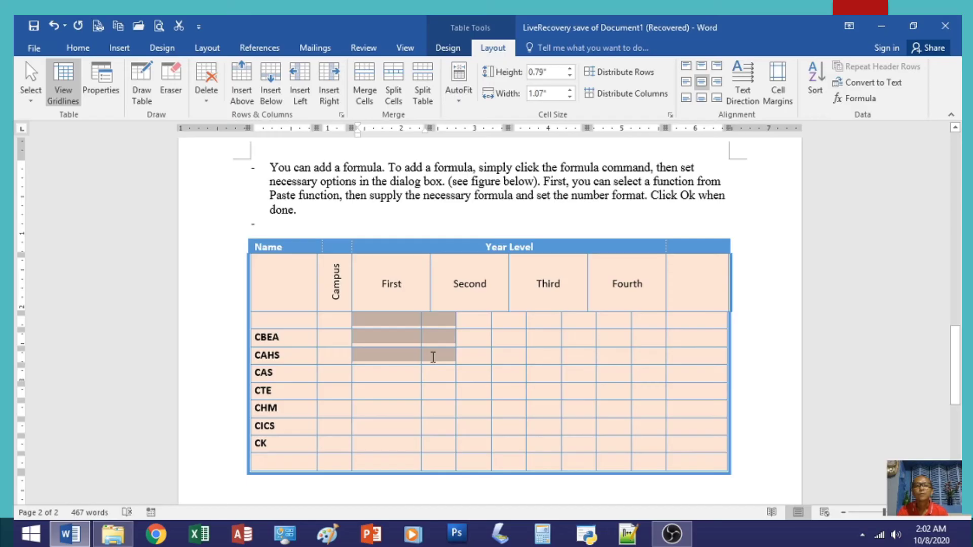
drag(434, 357, 648, 463)
click(611, 96)
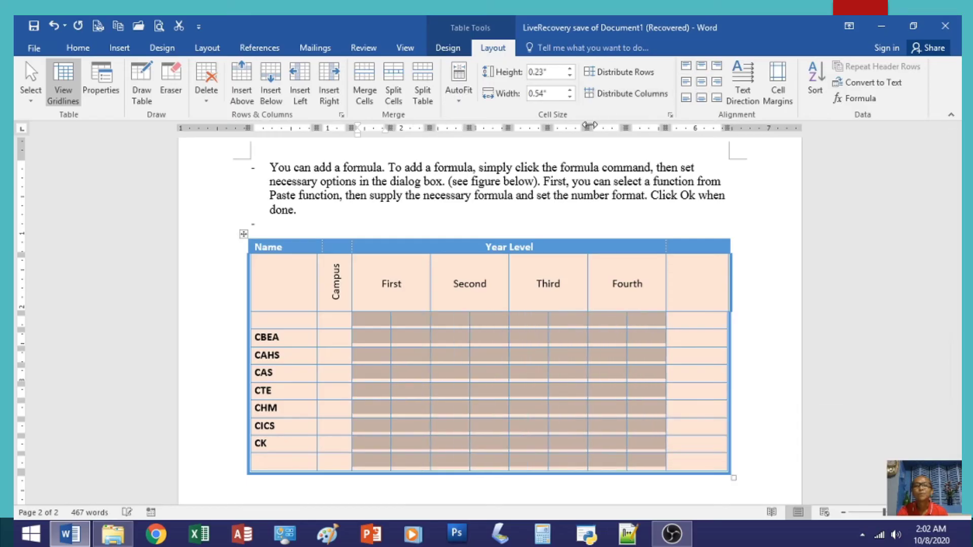
click(488, 354)
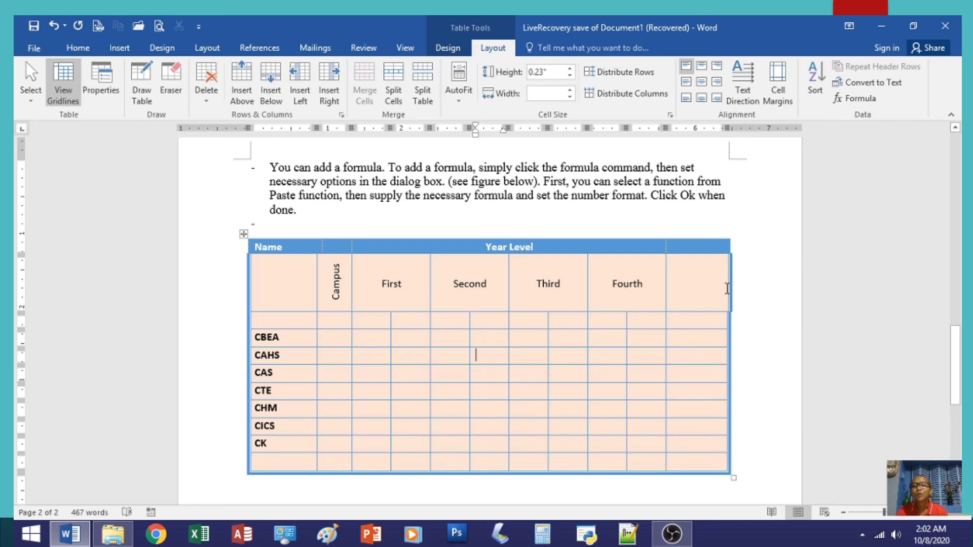
drag(727, 291, 727, 291)
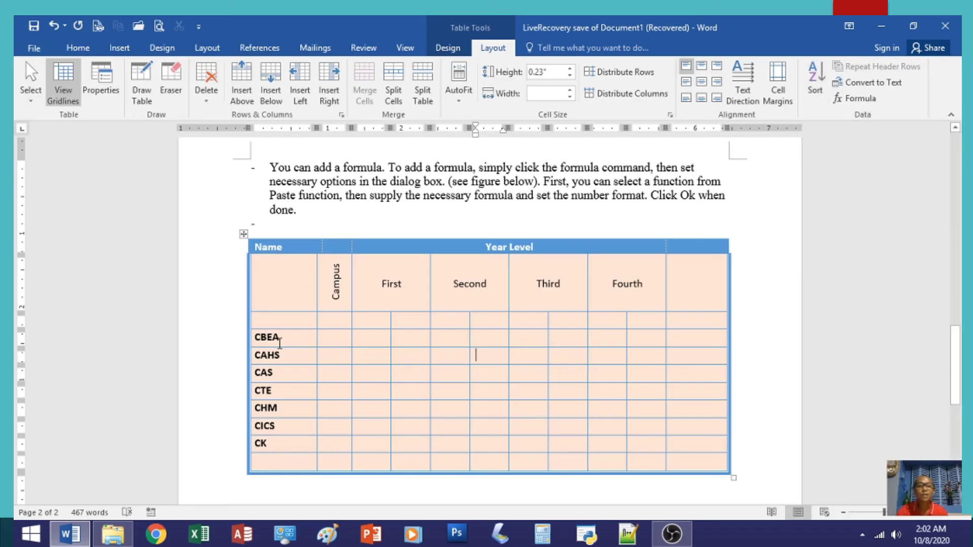
Sort the college codes from CBEA to CK by Column 1 as text in ascending order, with no header row.
drag(277, 343, 289, 440)
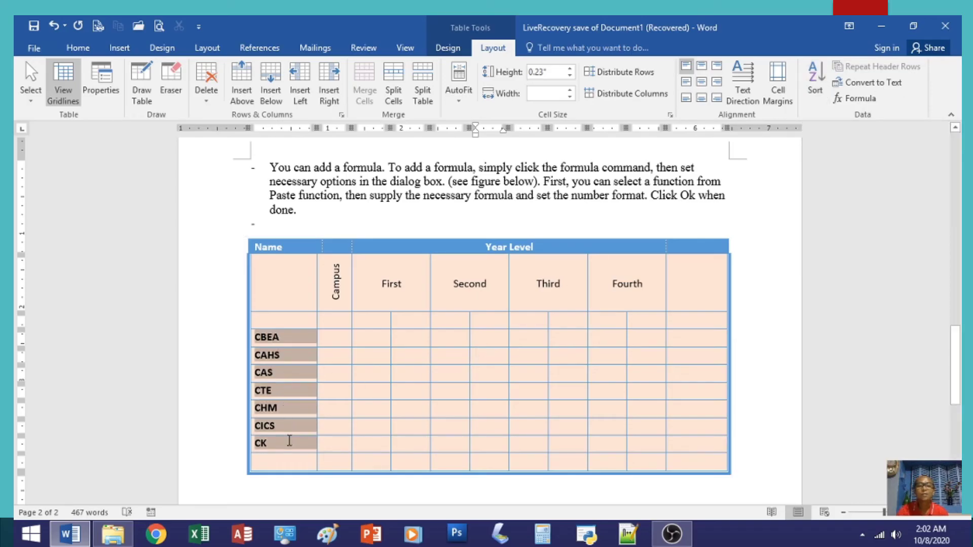
click(816, 88)
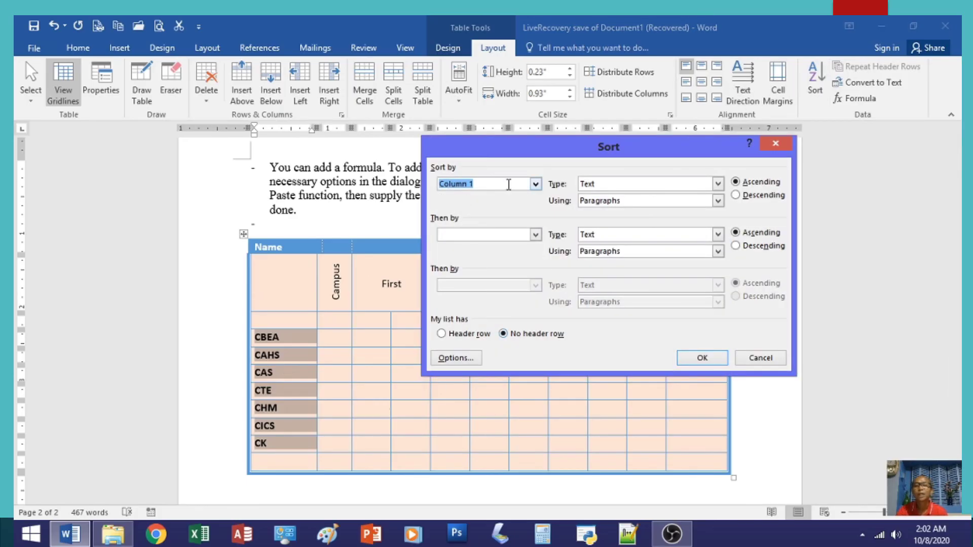
click(703, 359)
click(287, 350)
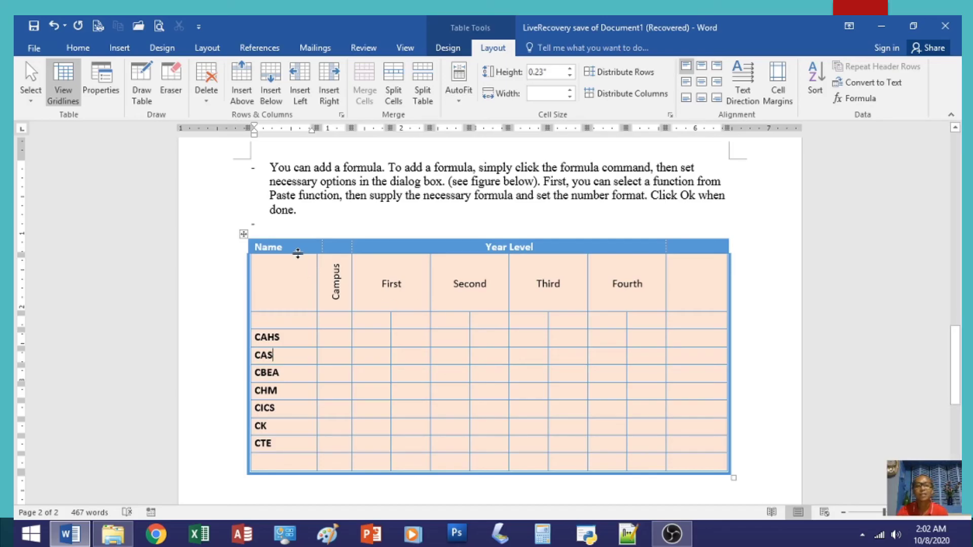
Try converting the whole table to text separated with tabs, and undo the conversion.
drag(290, 249, 688, 455)
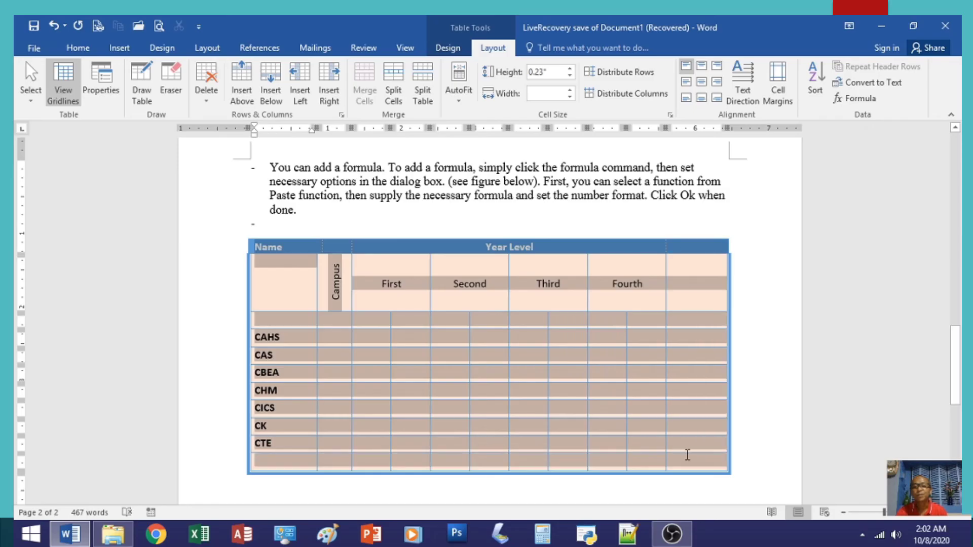
click(866, 86)
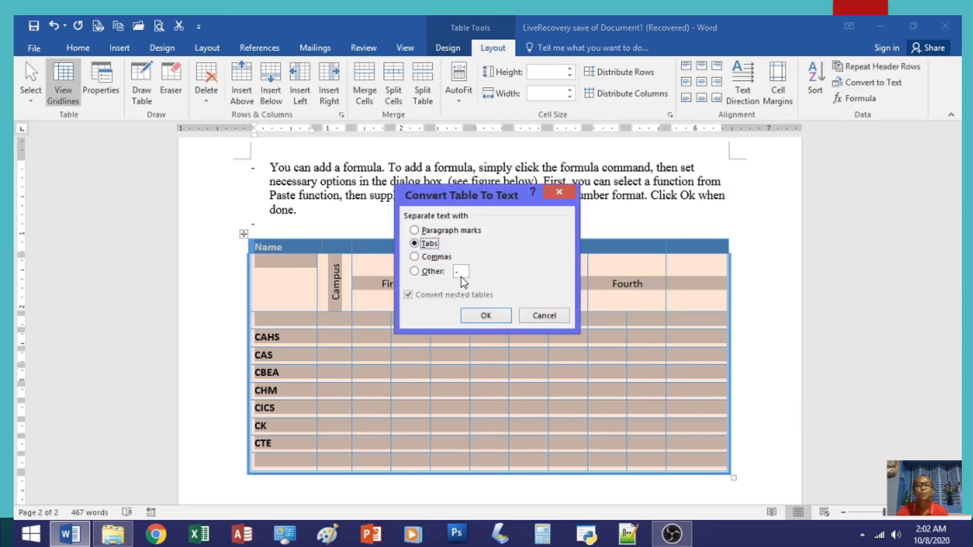
click(481, 322)
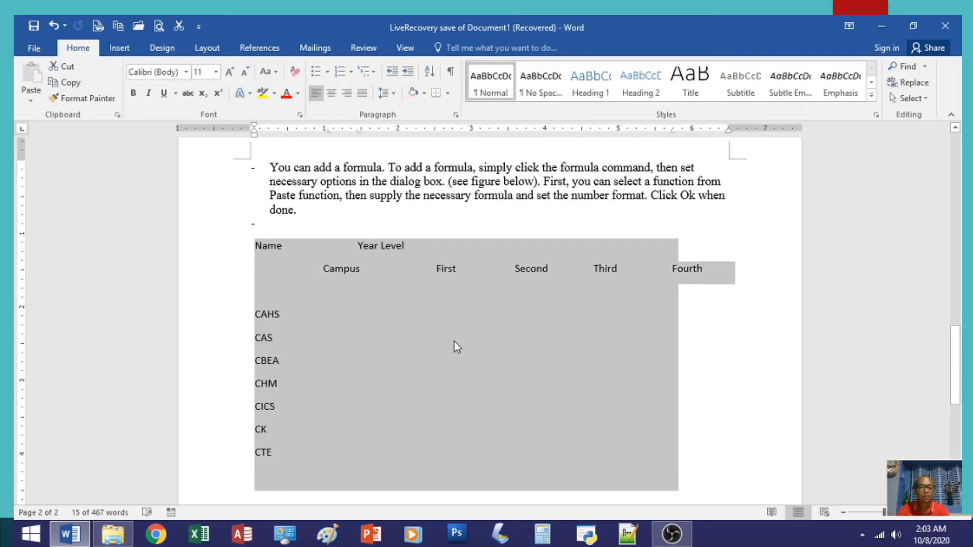
key(ctrl+z)
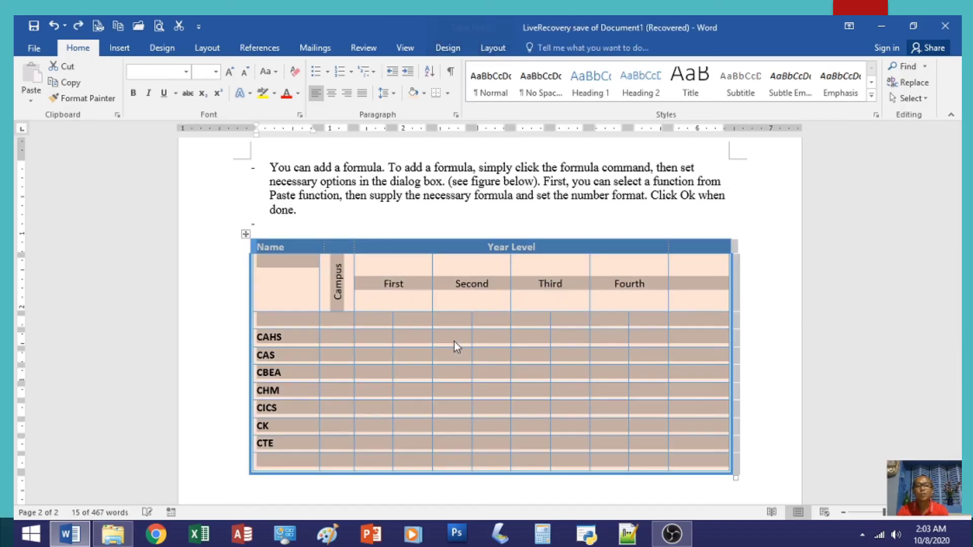
click(497, 302)
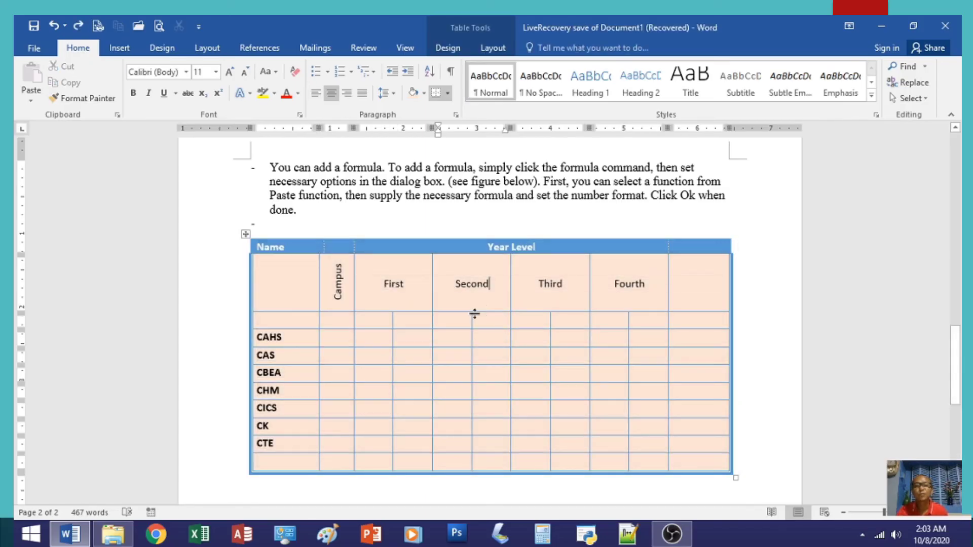
Fill the first column under First, from the blank row down to CTE, with 56, 56, 7, 56, 8, 6, 8 and 8.
click(499, 50)
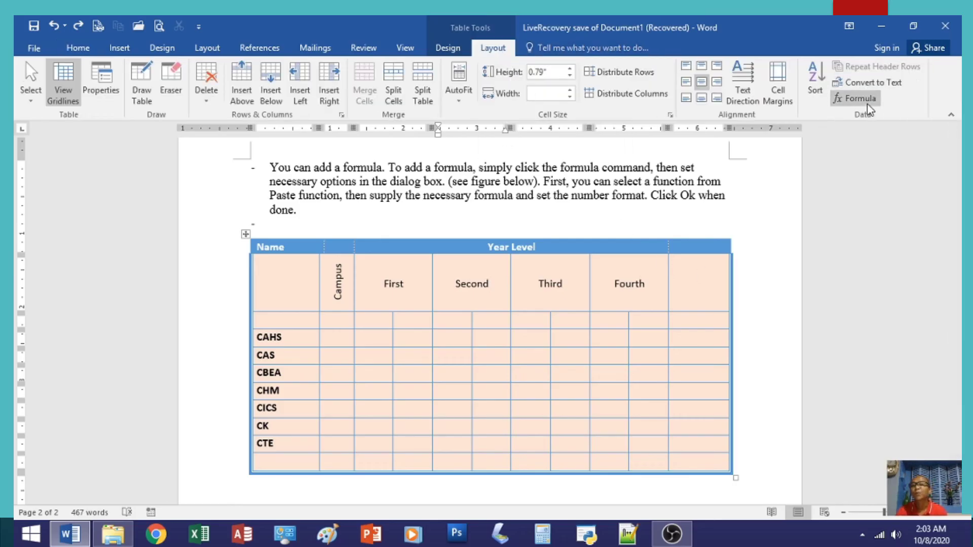
click(370, 320)
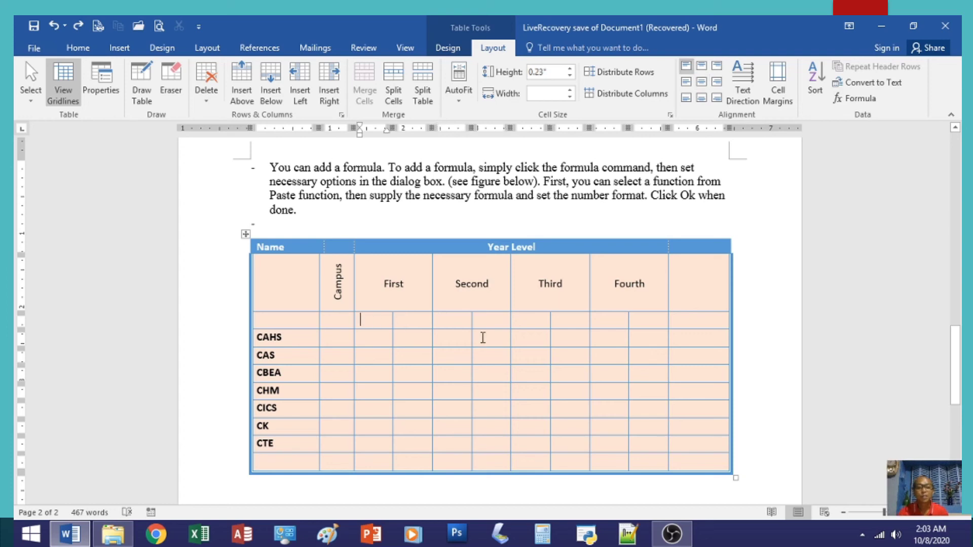
text(56)
key(Down)
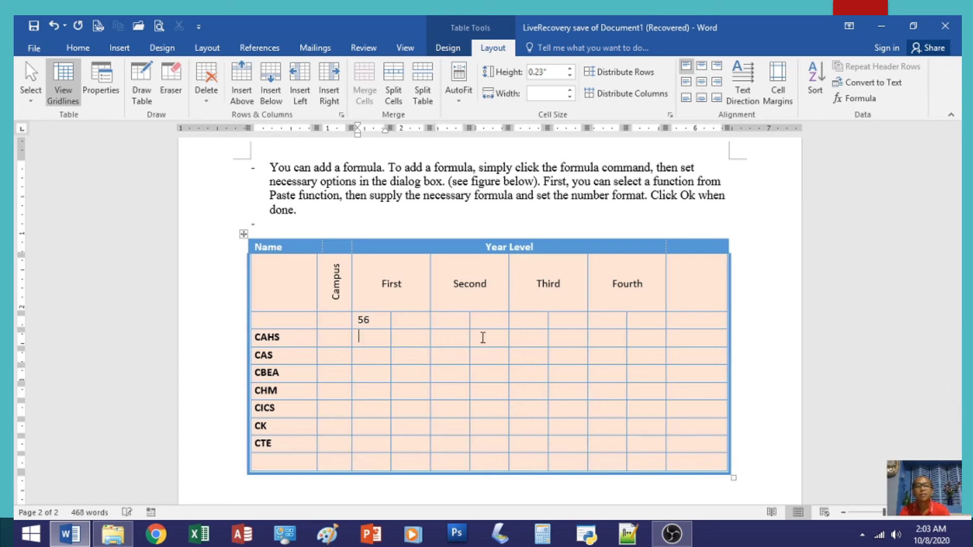
text(56)
key(Down)
text(7)
key(Down)
text(56)
key(Down)
text(8)
key(Down)
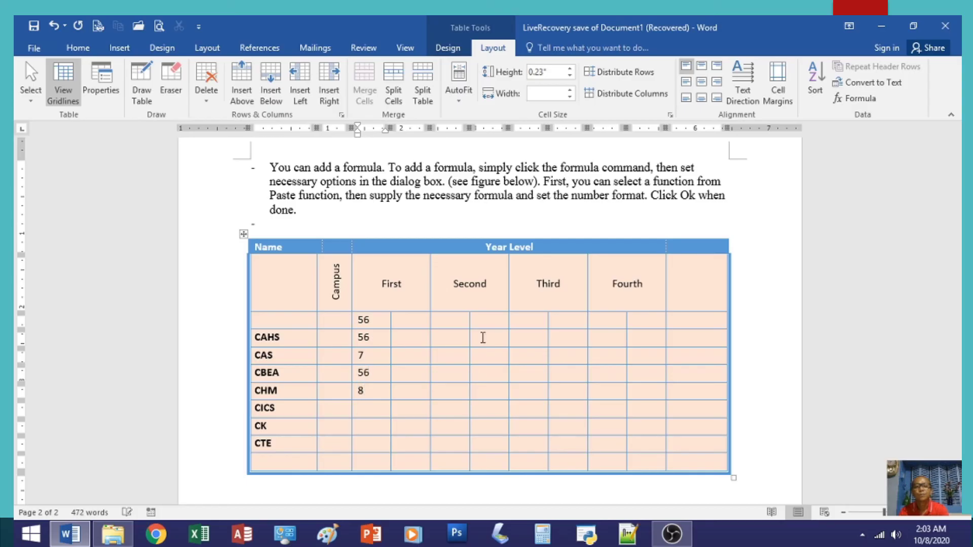
text(6)
key(Down)
key(Up)
text(8)
key(Down)
text(8)
key(Down)
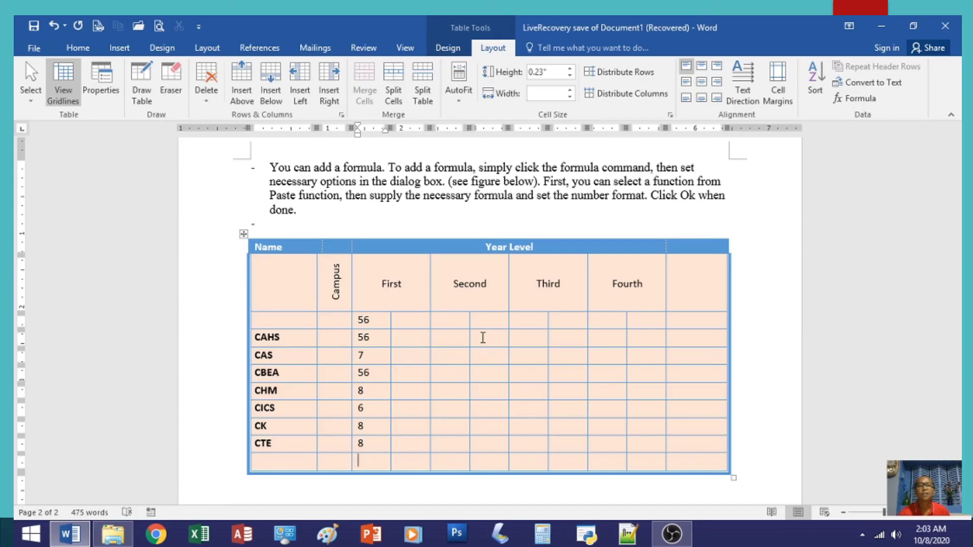
Total the numbers under First in the table's last row with the formula =SUM(ABOVE).
click(851, 104)
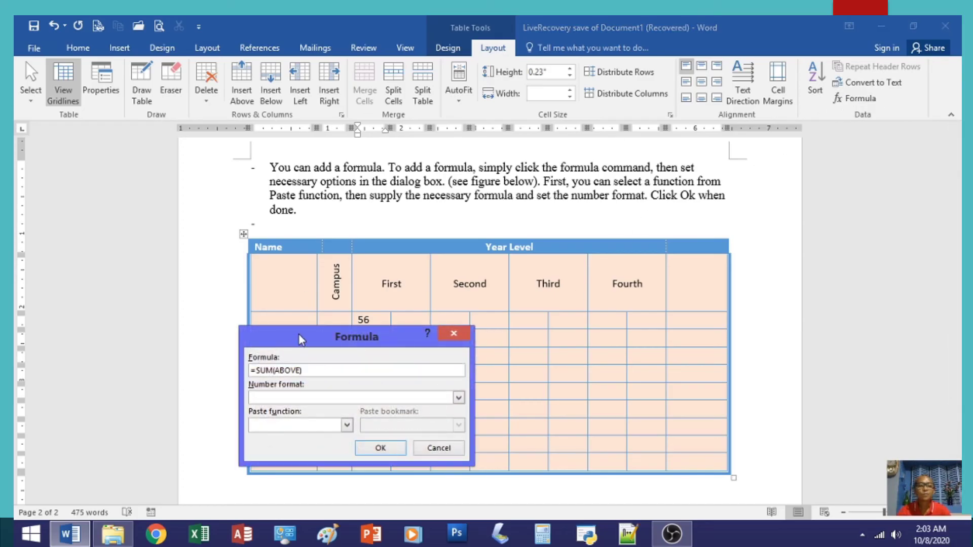
drag(299, 334, 561, 184)
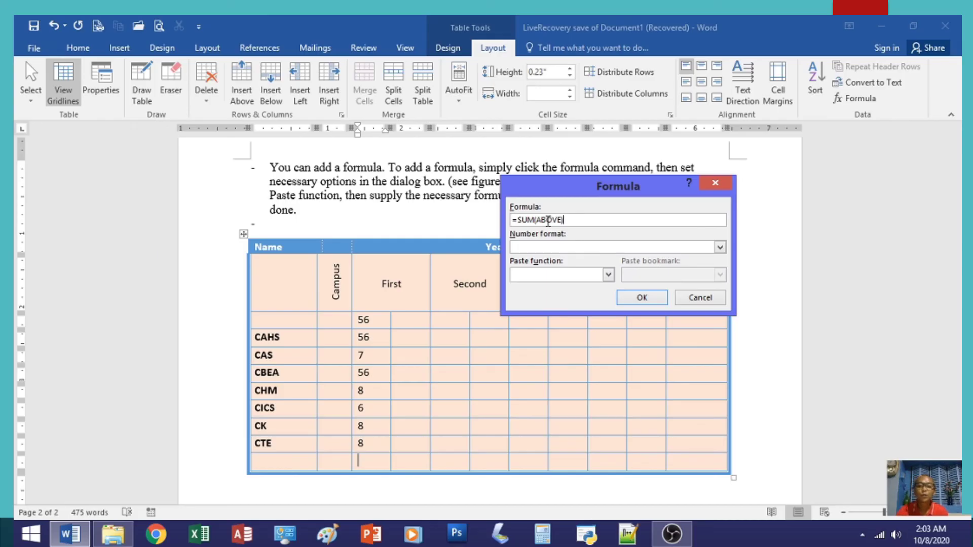
click(641, 299)
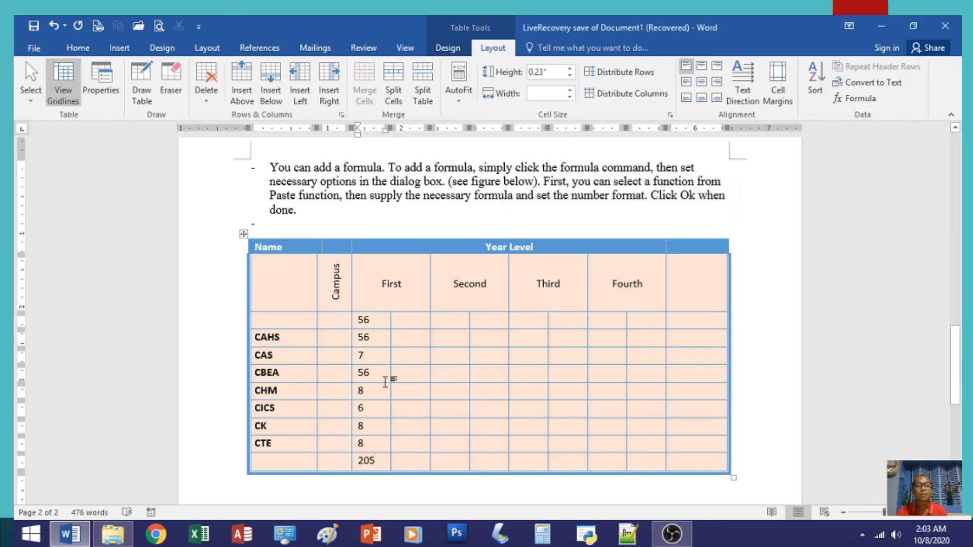
Change the numbers under First to 76 for CAS, 87 for CHM, 68 for CICS, and 88 for both CK and CTE.
click(366, 356)
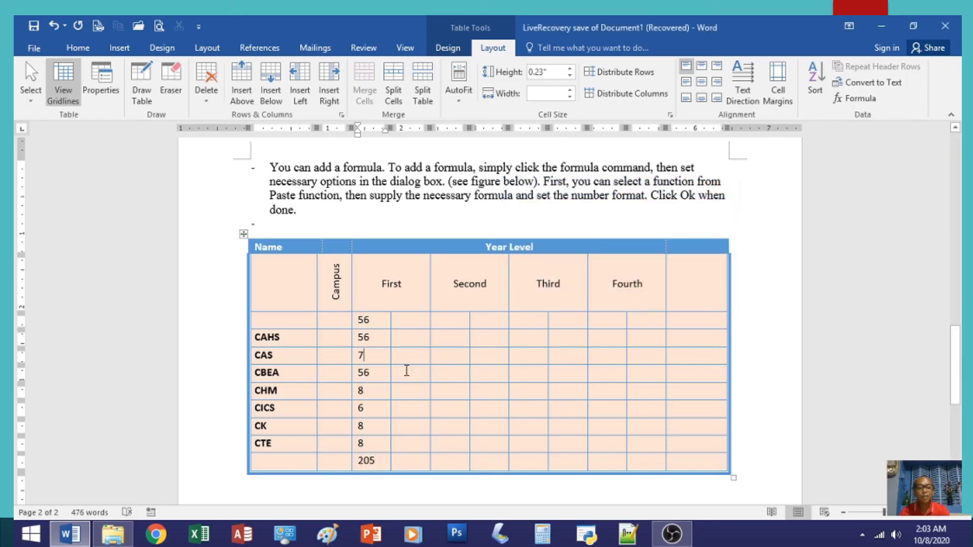
text(6)
key(Down)
key(Down)
text(7)
key(Down)
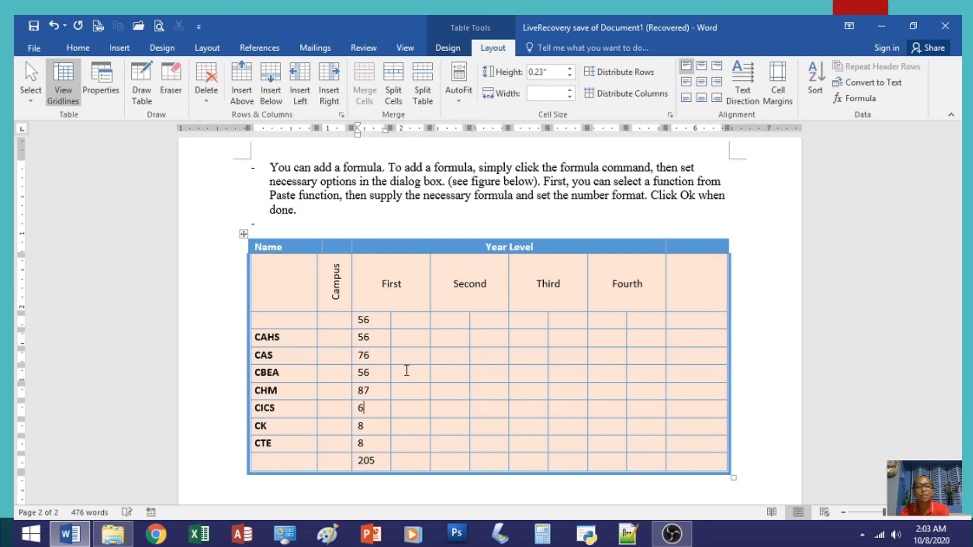
text(88)
key(Down)
text(8)
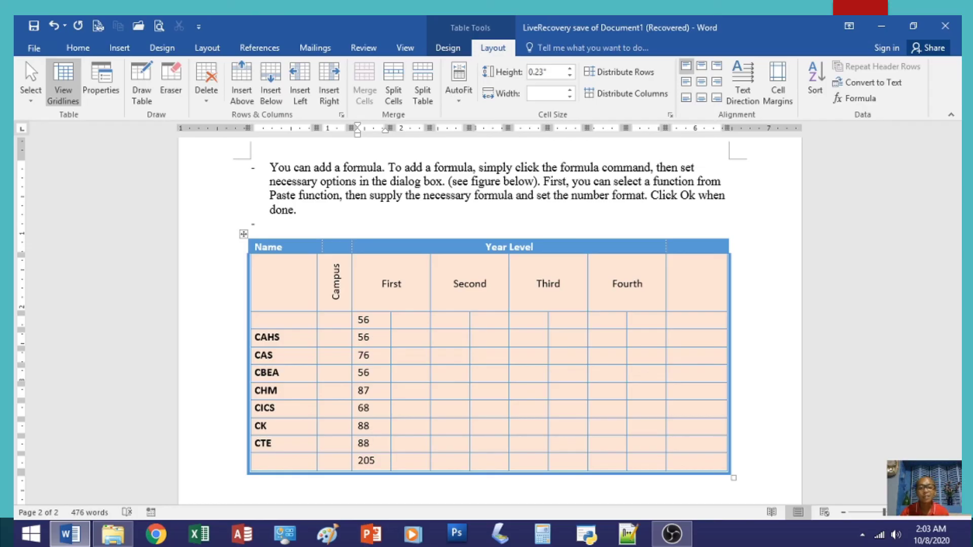
Update the sum field in the last row under First to recalculate the total.
double_click(371, 462)
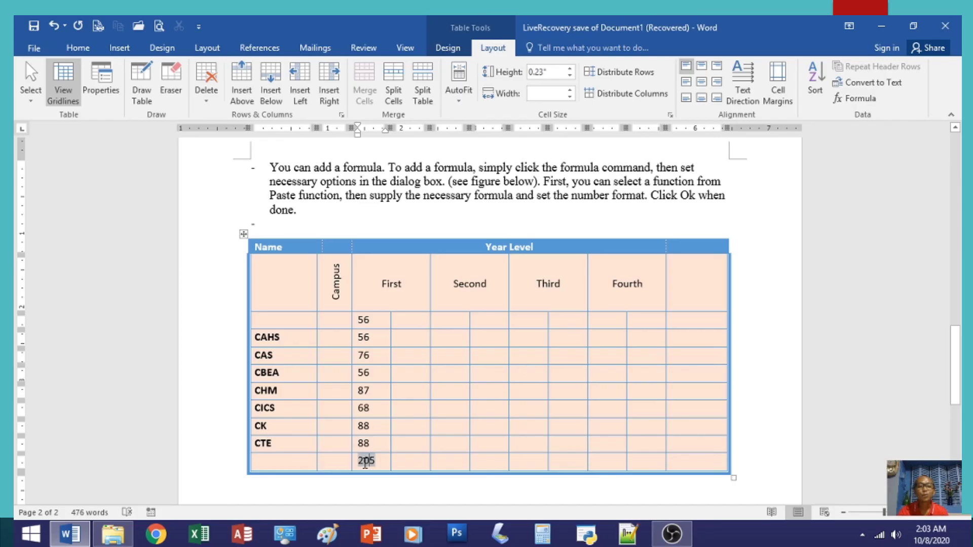
right_click(366, 460)
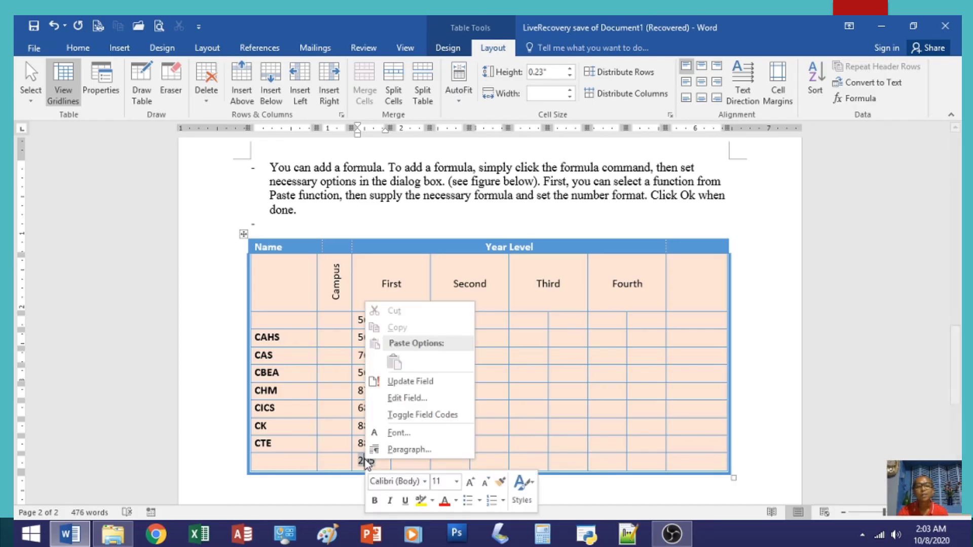
click(413, 385)
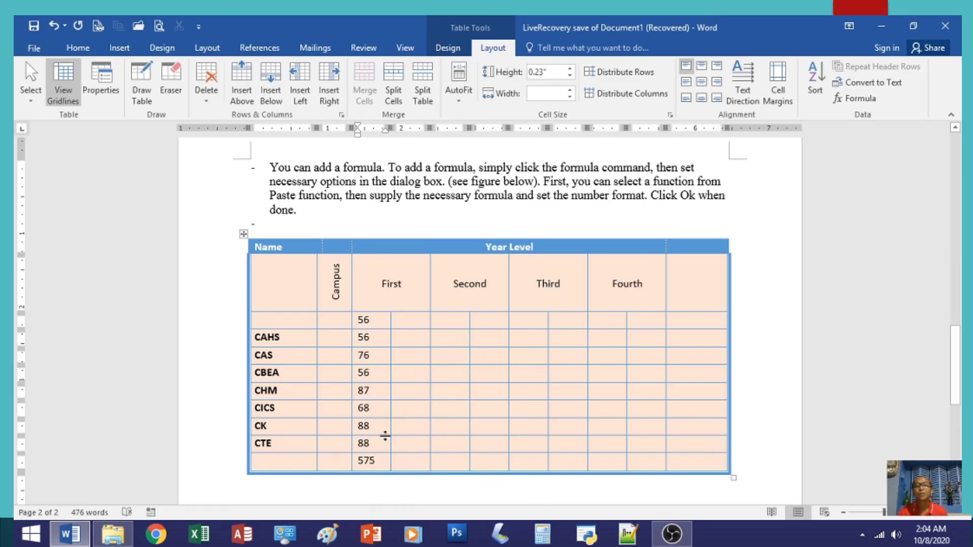
Delete the total under First and start a new formula there, clearing the suggested expression down to the equals sign.
double_click(377, 459)
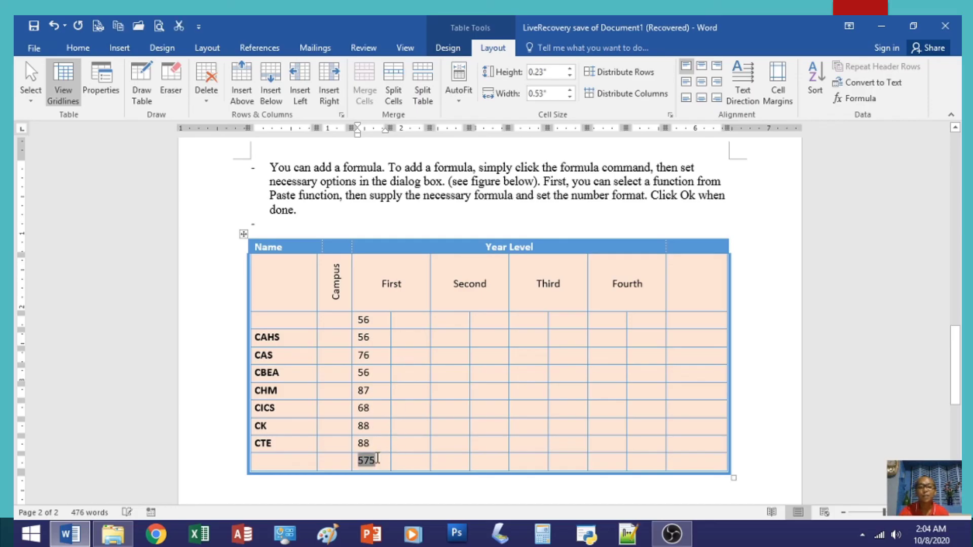
key(Delete)
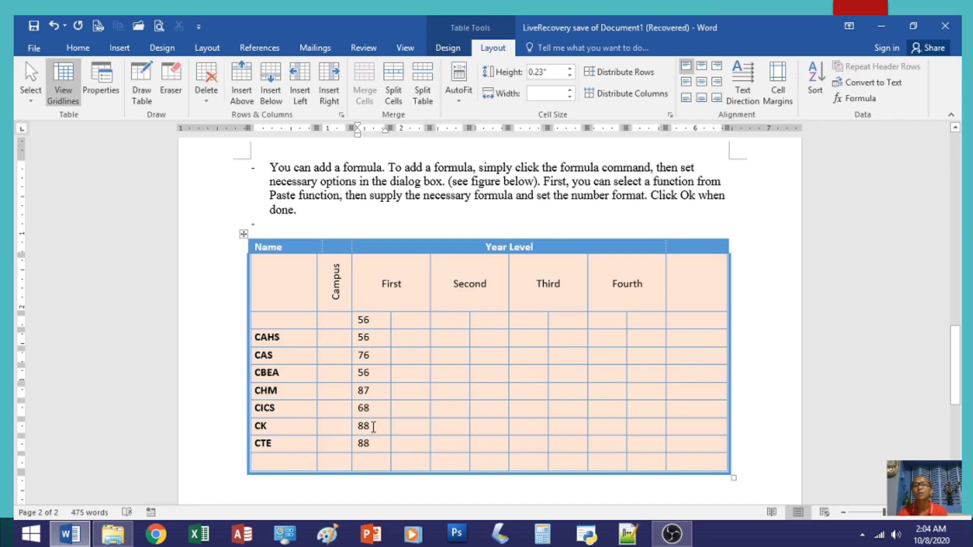
click(862, 100)
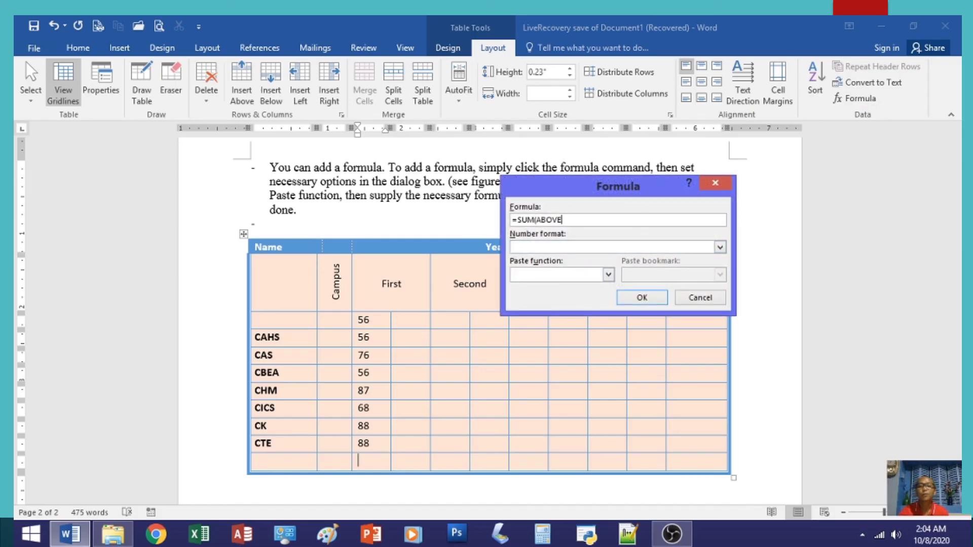
key(BackSpace)
key(BackSpace)
key(BackSpace)
key(BackSpace)
key(BackSpace)
key(BackSpace)
key(BackSpace)
key(BackSpace)
key(BackSpace)
key(BackSpace)
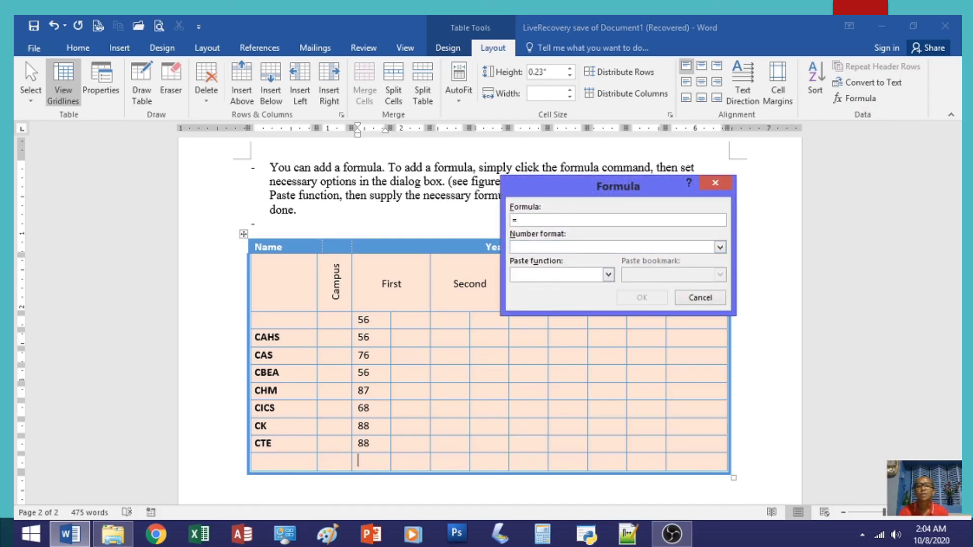
Insert the average of the numbers under First in the last row using the formula =AVERAGE(C3:C10).
click(609, 275)
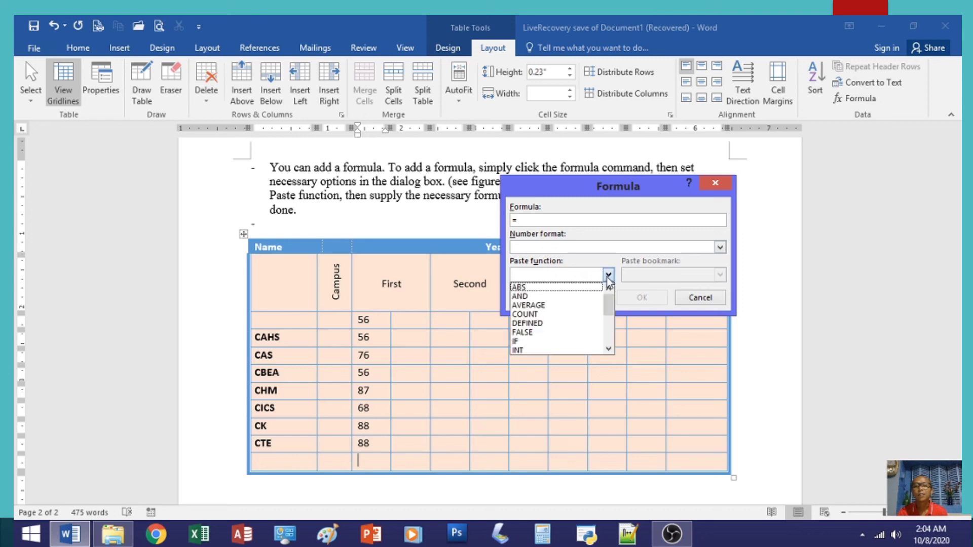
click(554, 304)
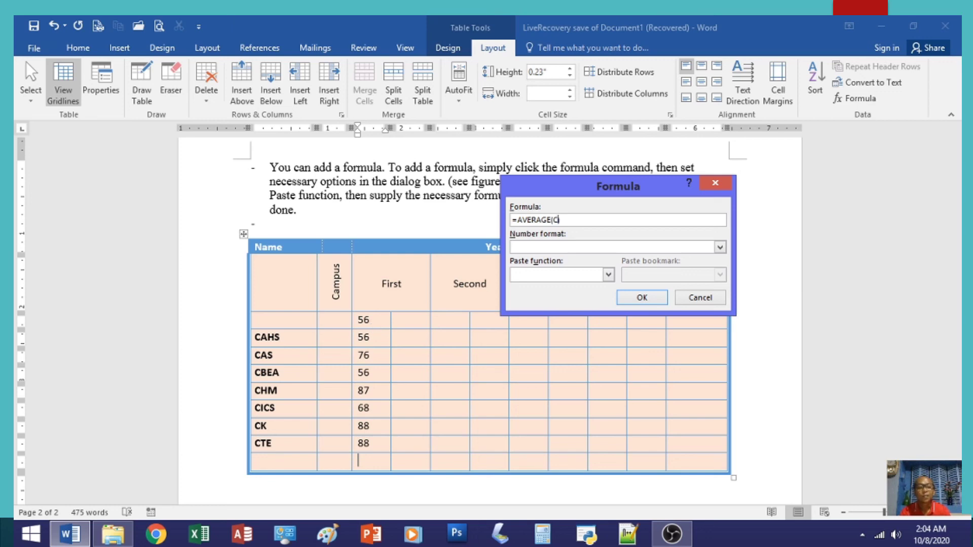
text(3:C)
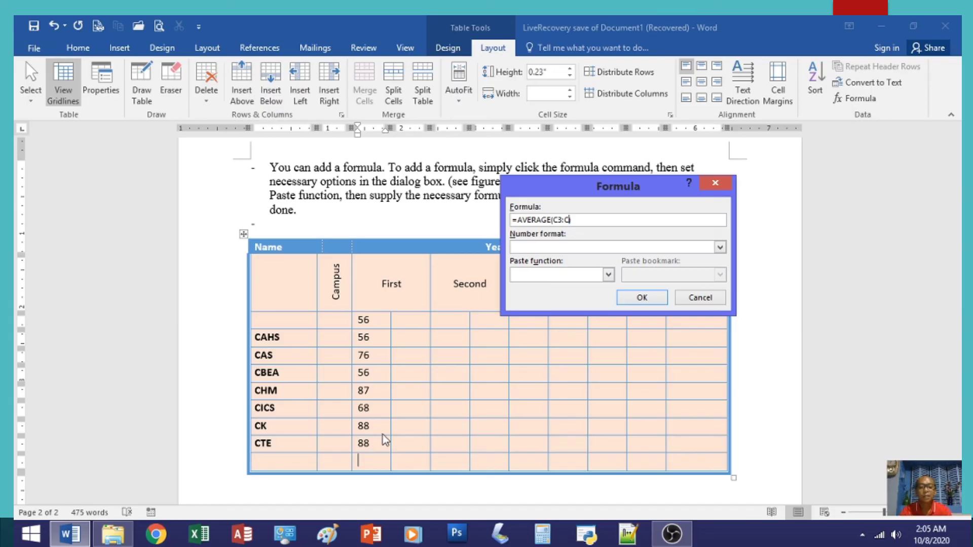
text(10))
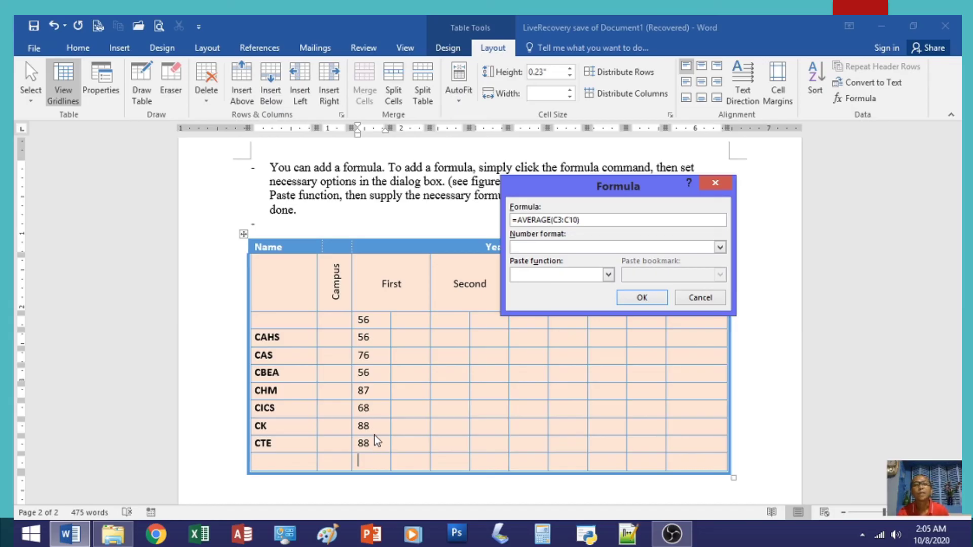
click(628, 298)
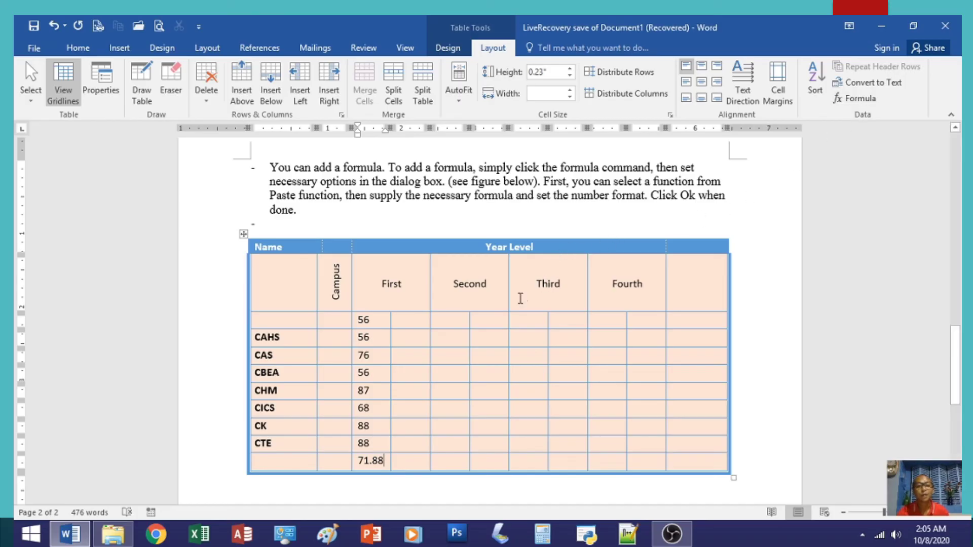
scroll(519, 303, down, 2)
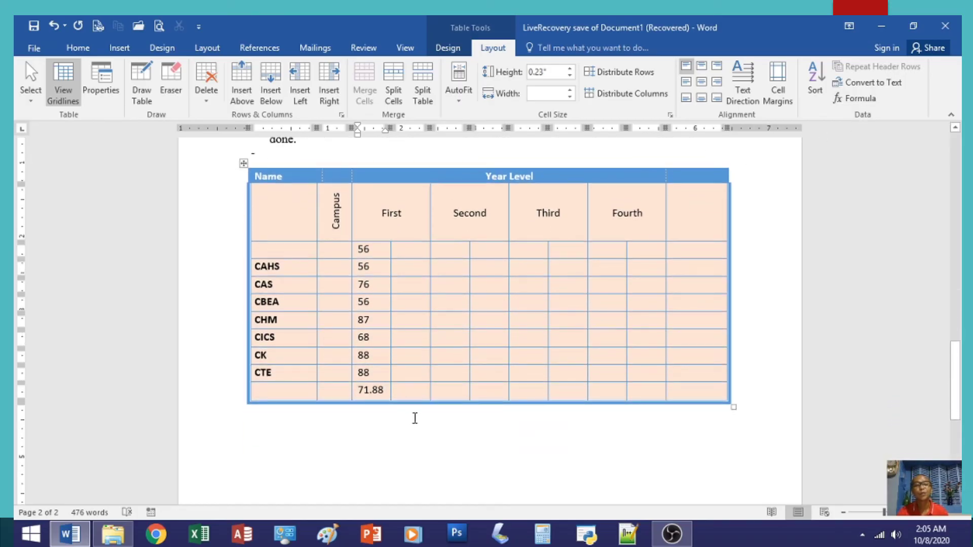
scroll(416, 419, up, 1)
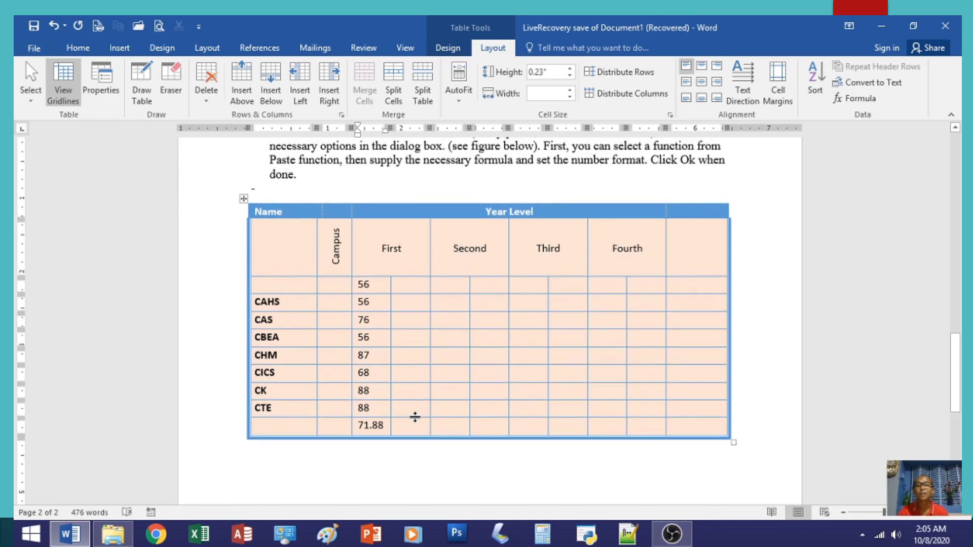